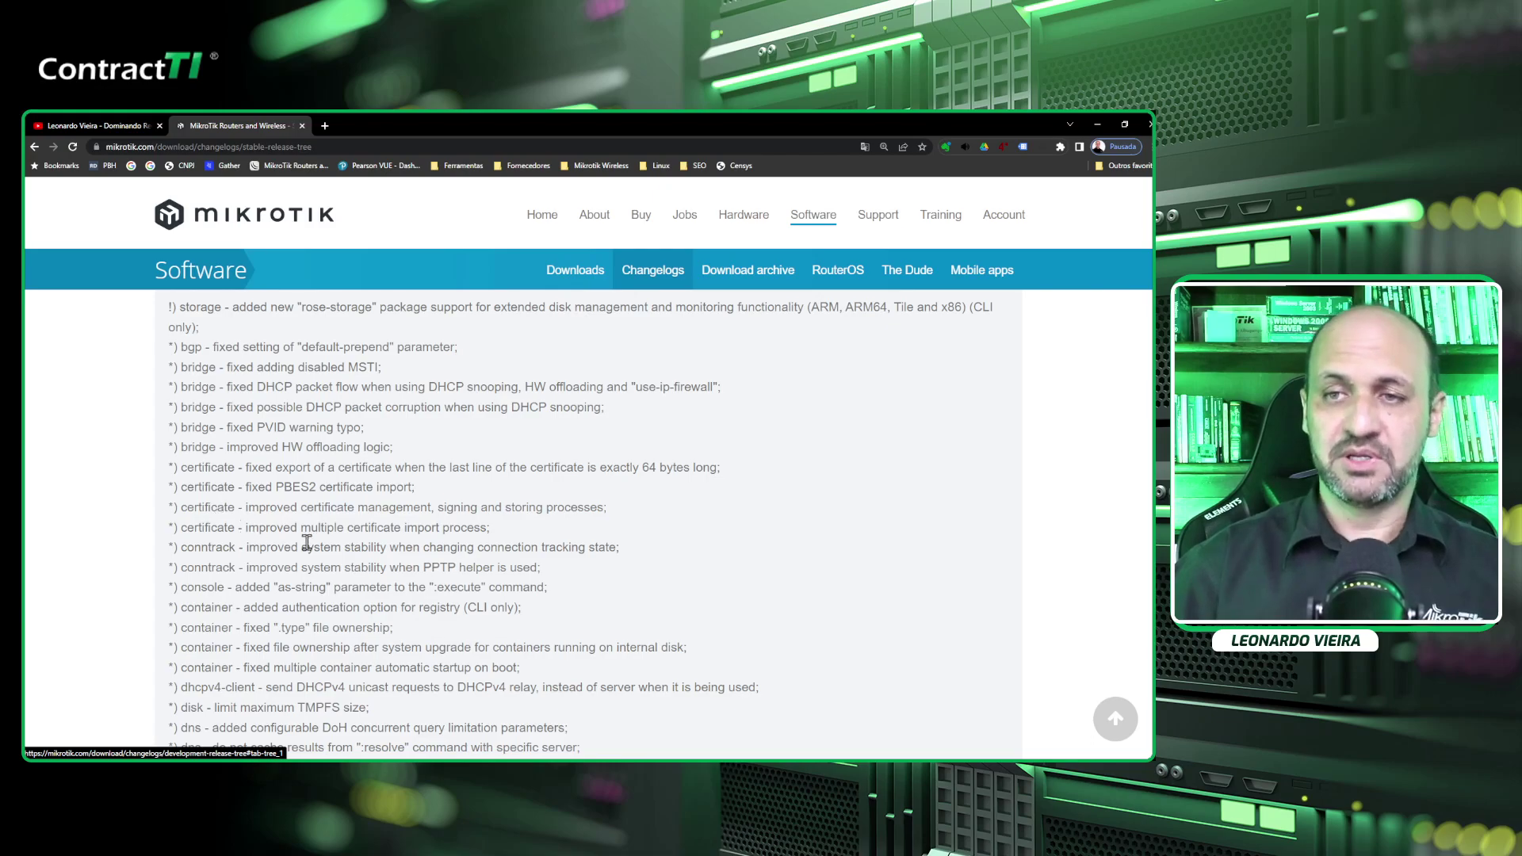
{"action": "scroll", "coordinate": [349, 565], "scroll_direction": "down", "scroll_amount": 3}
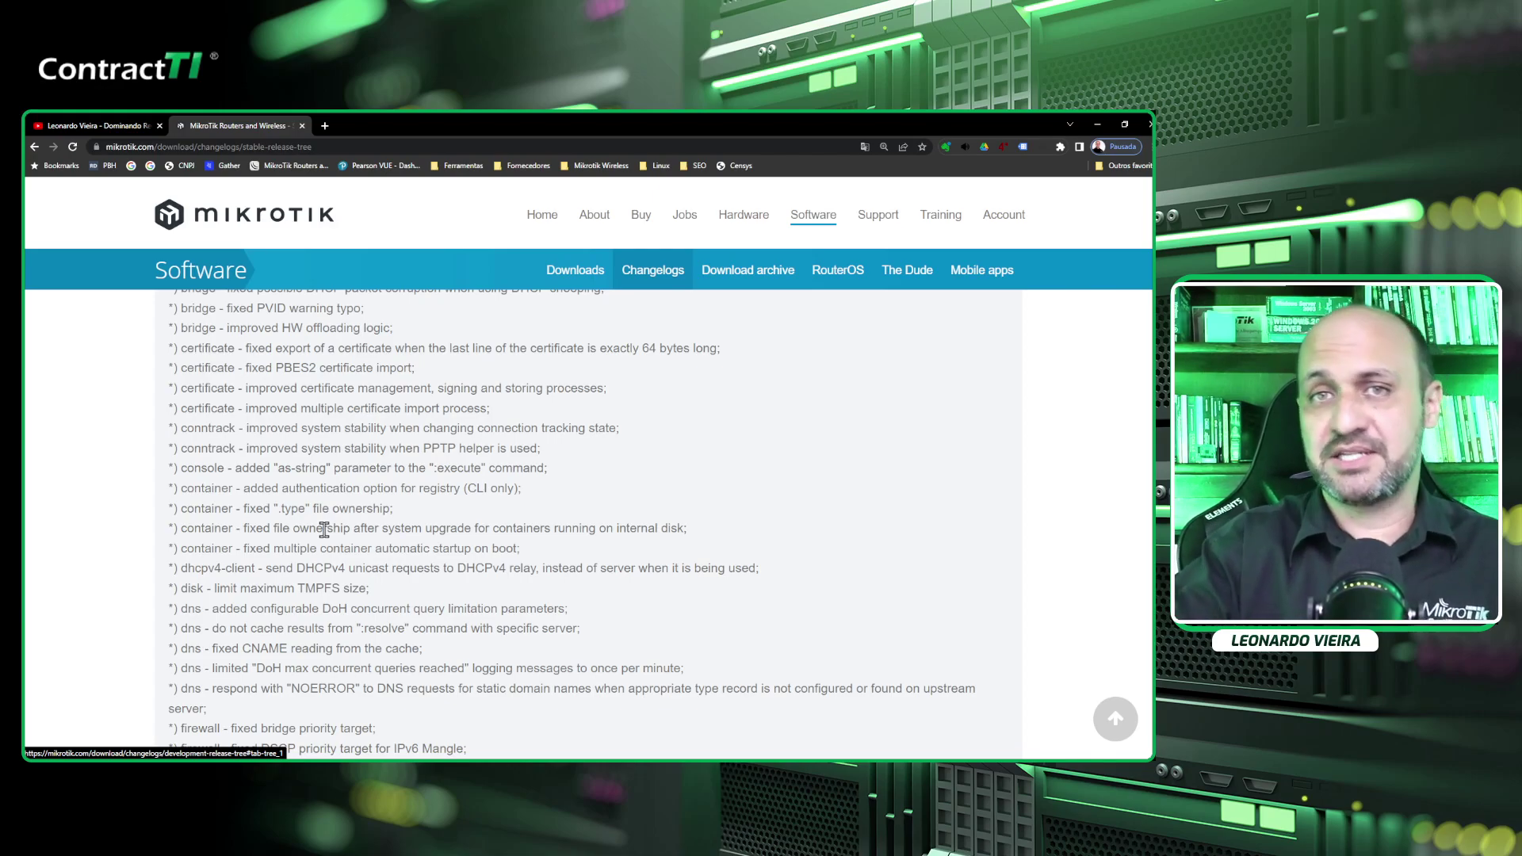
{"action": "scroll", "coordinate": [324, 529], "scroll_direction": "down", "scroll_amount": 10}
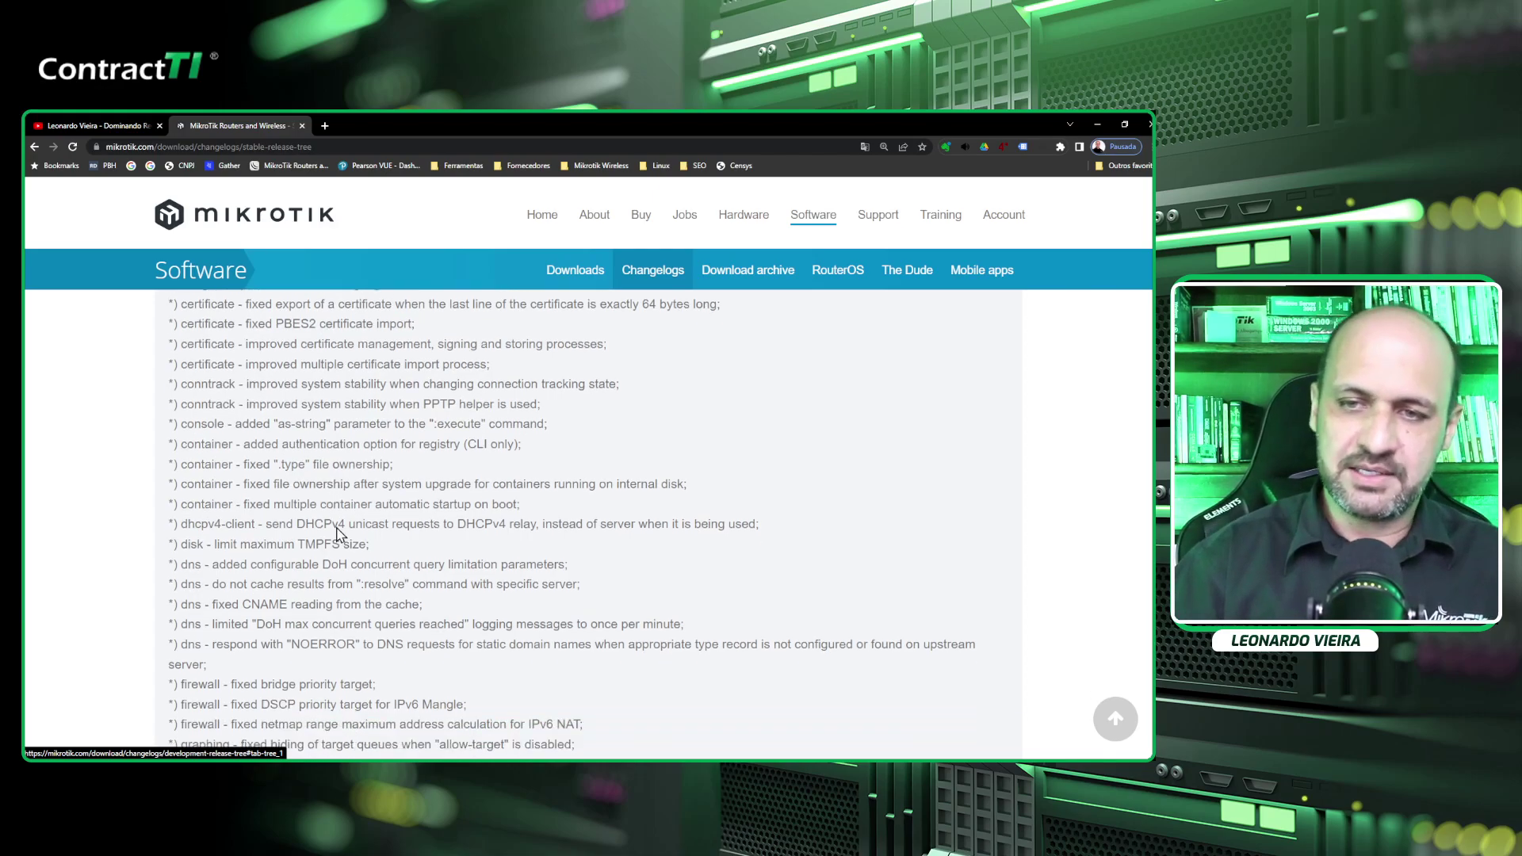
{"action": "scroll", "coordinate": [358, 589], "scroll_direction": "down", "scroll_amount": 10}
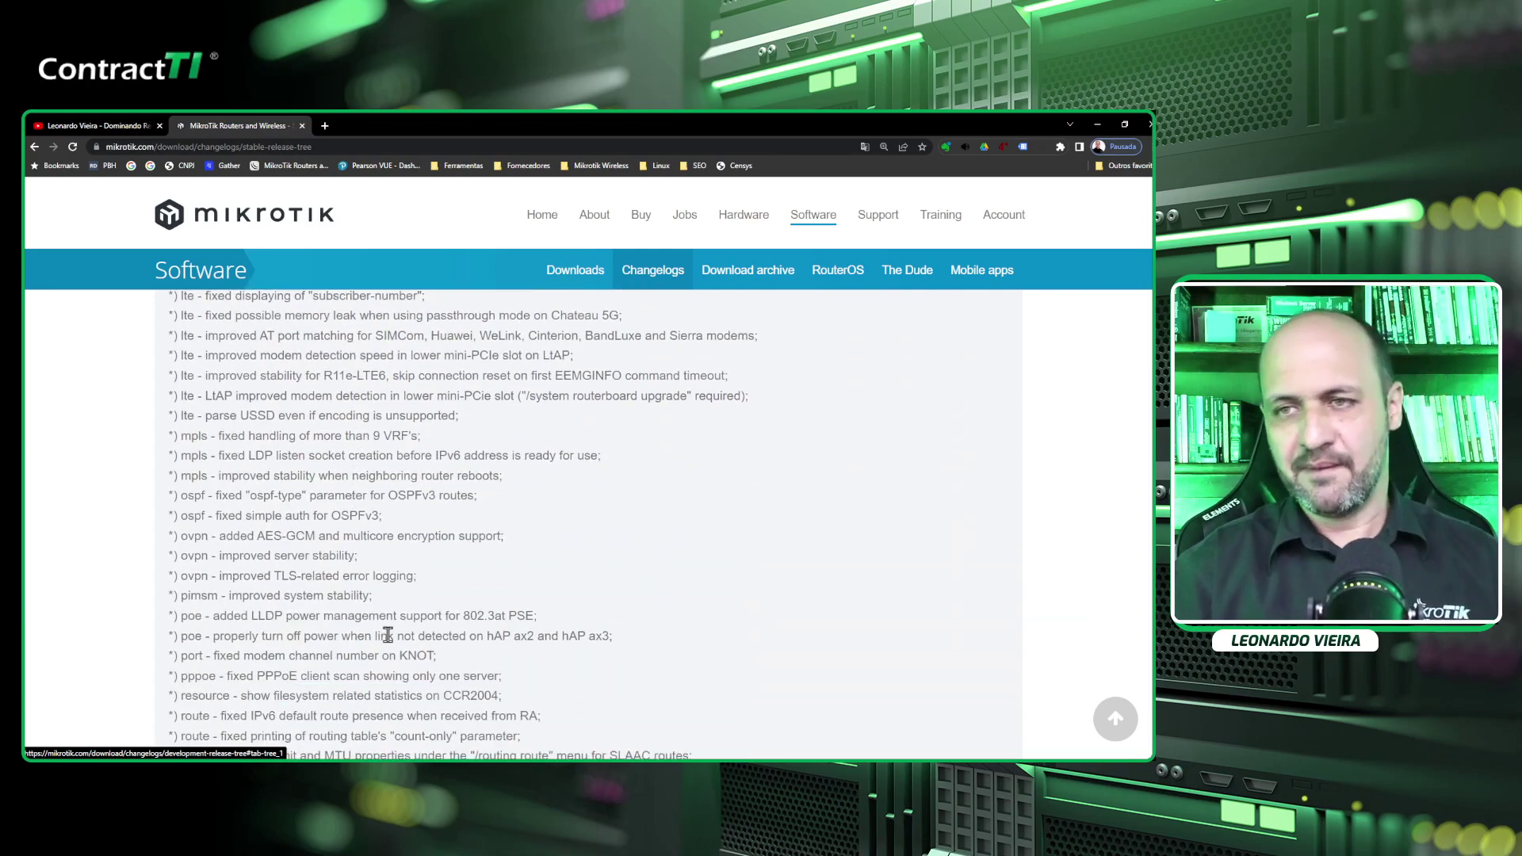
{"action": "scroll", "coordinate": [388, 634], "scroll_direction": "down", "scroll_amount": 6}
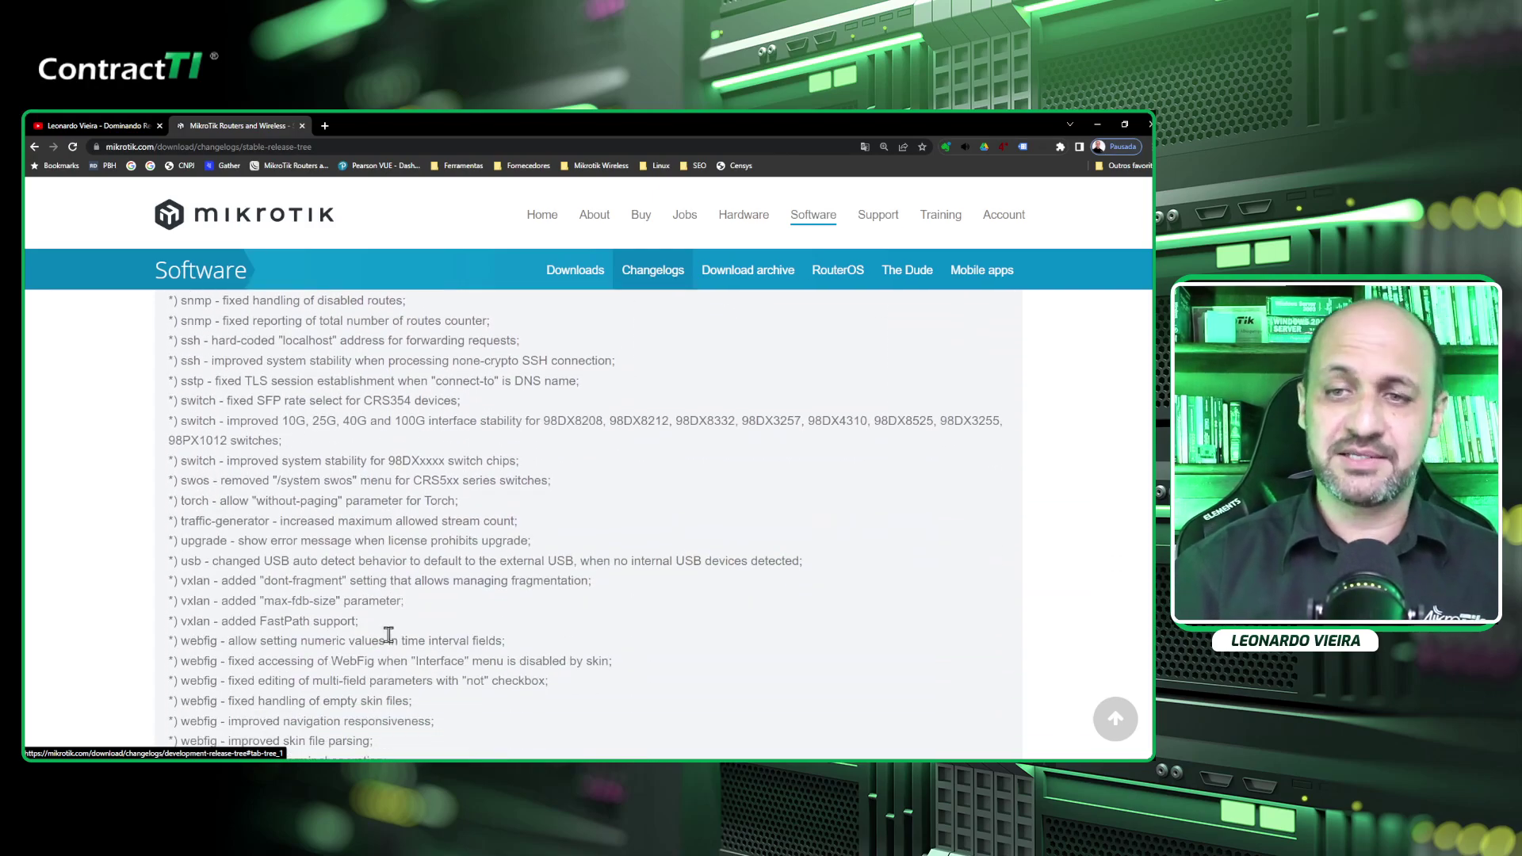
{"action": "scroll", "coordinate": [388, 634], "scroll_direction": "down", "scroll_amount": 1}
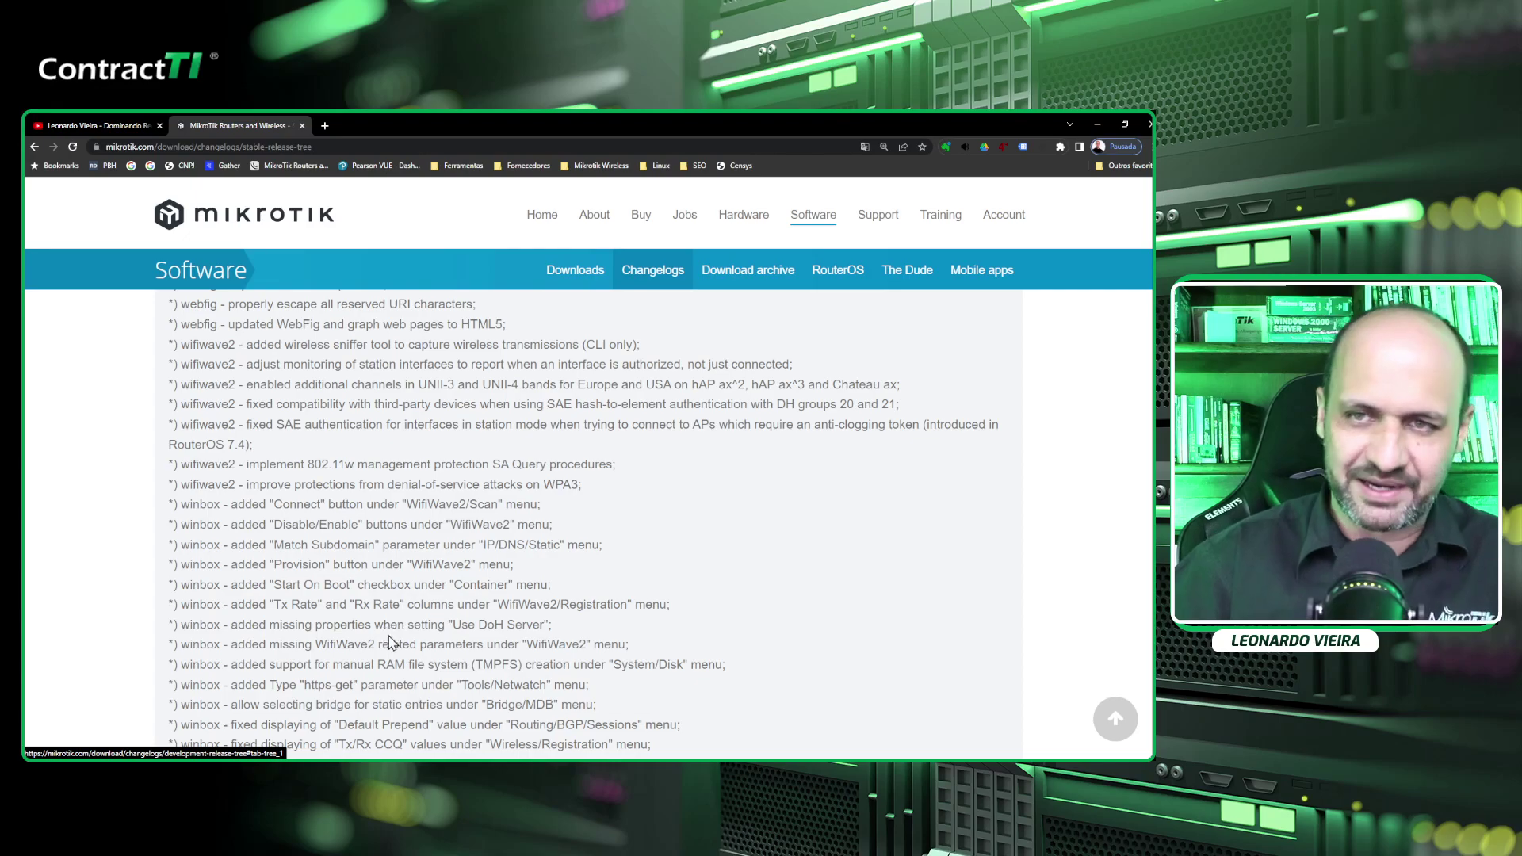
{"action": "scroll", "coordinate": [389, 642], "scroll_direction": "down", "scroll_amount": 8}
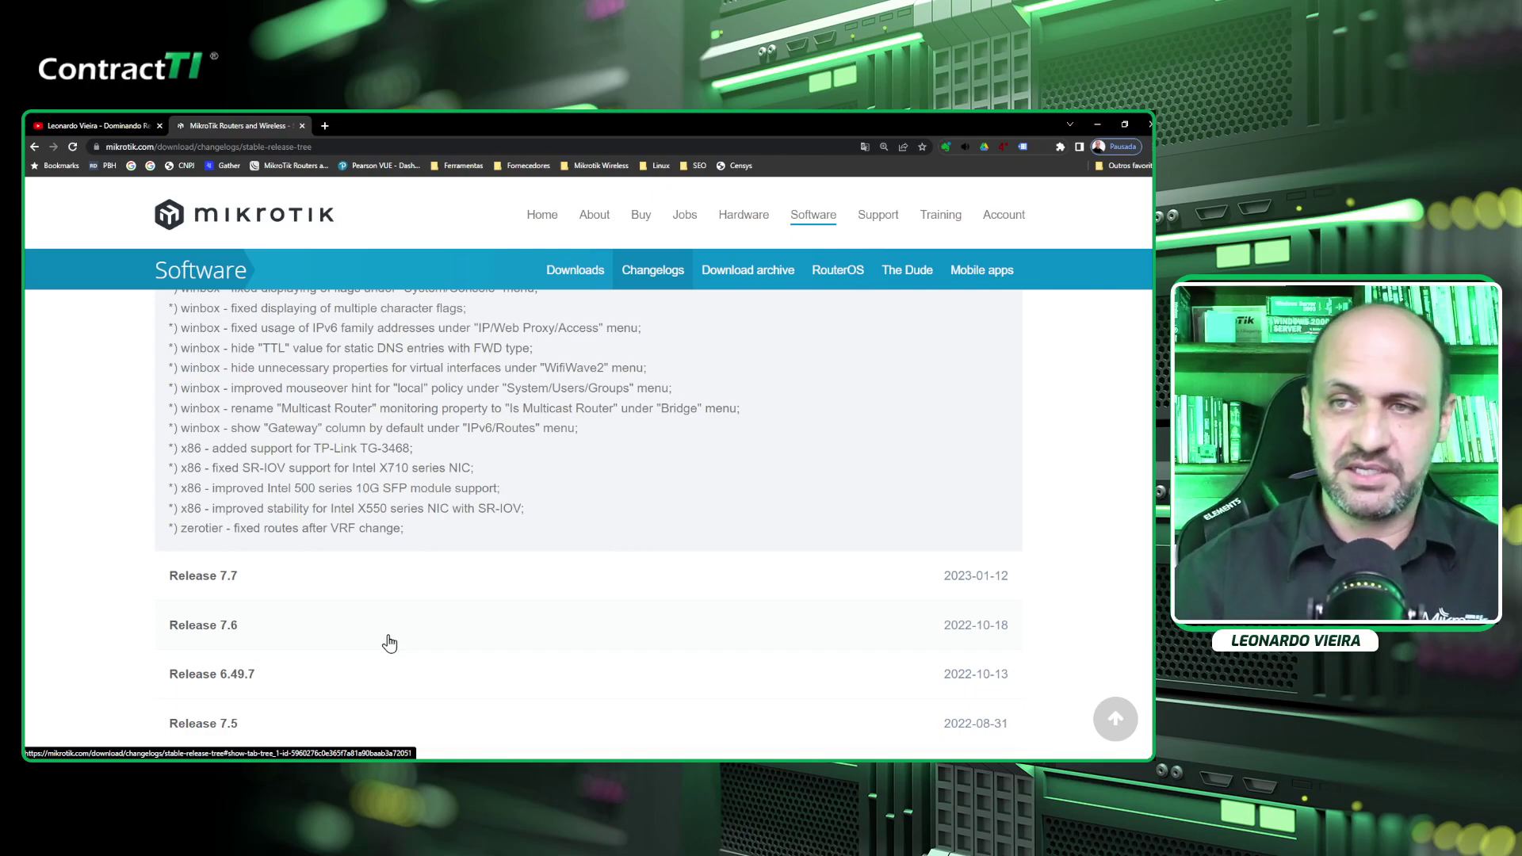
{"action": "scroll", "coordinate": [386, 640], "scroll_direction": "up", "scroll_amount": 1}
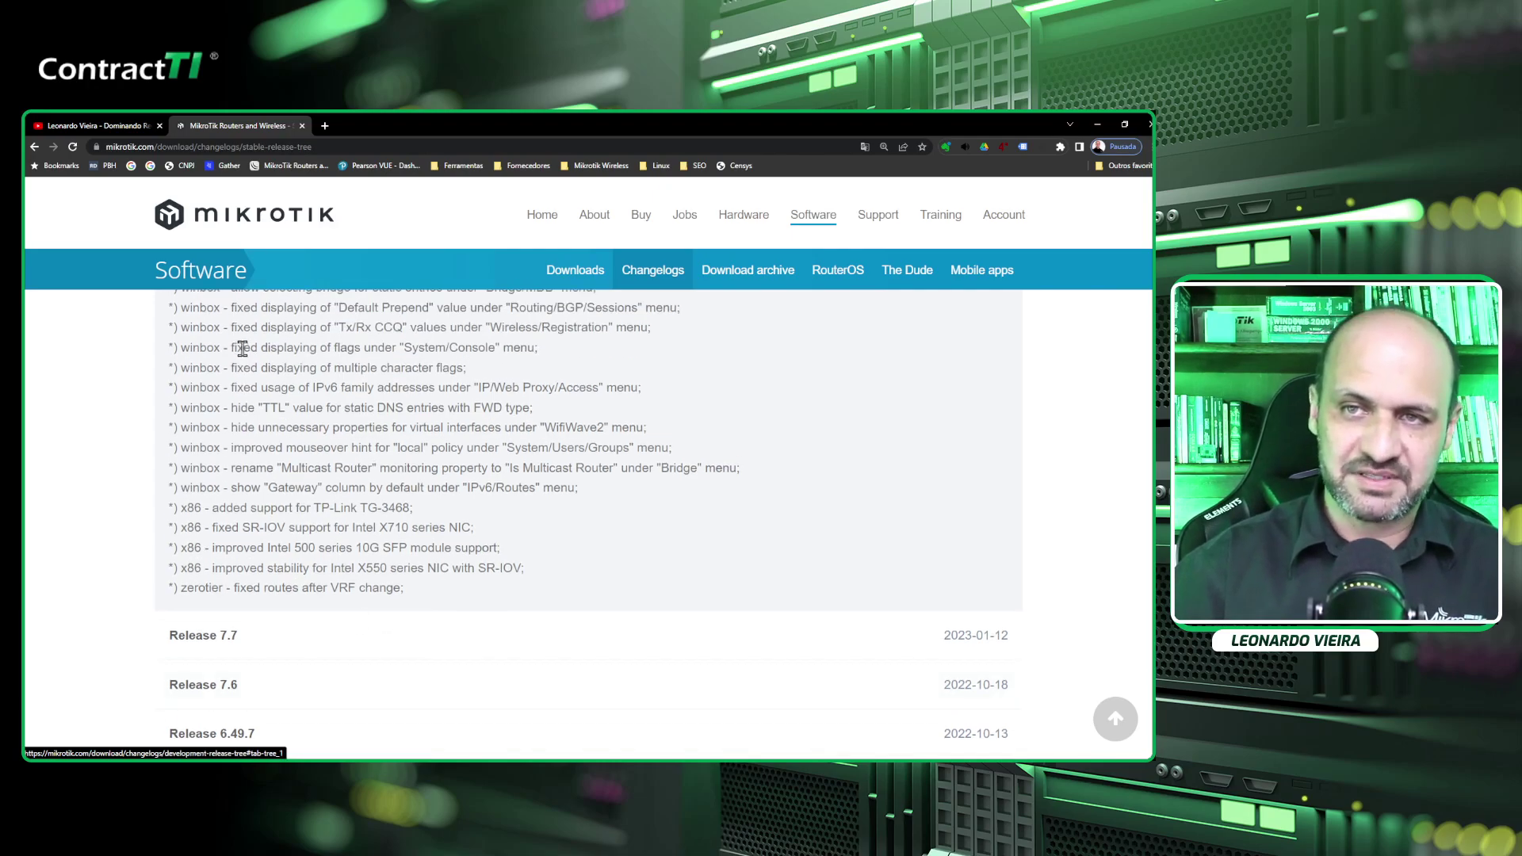
{"action": "double_click", "coordinate": [245, 347]}
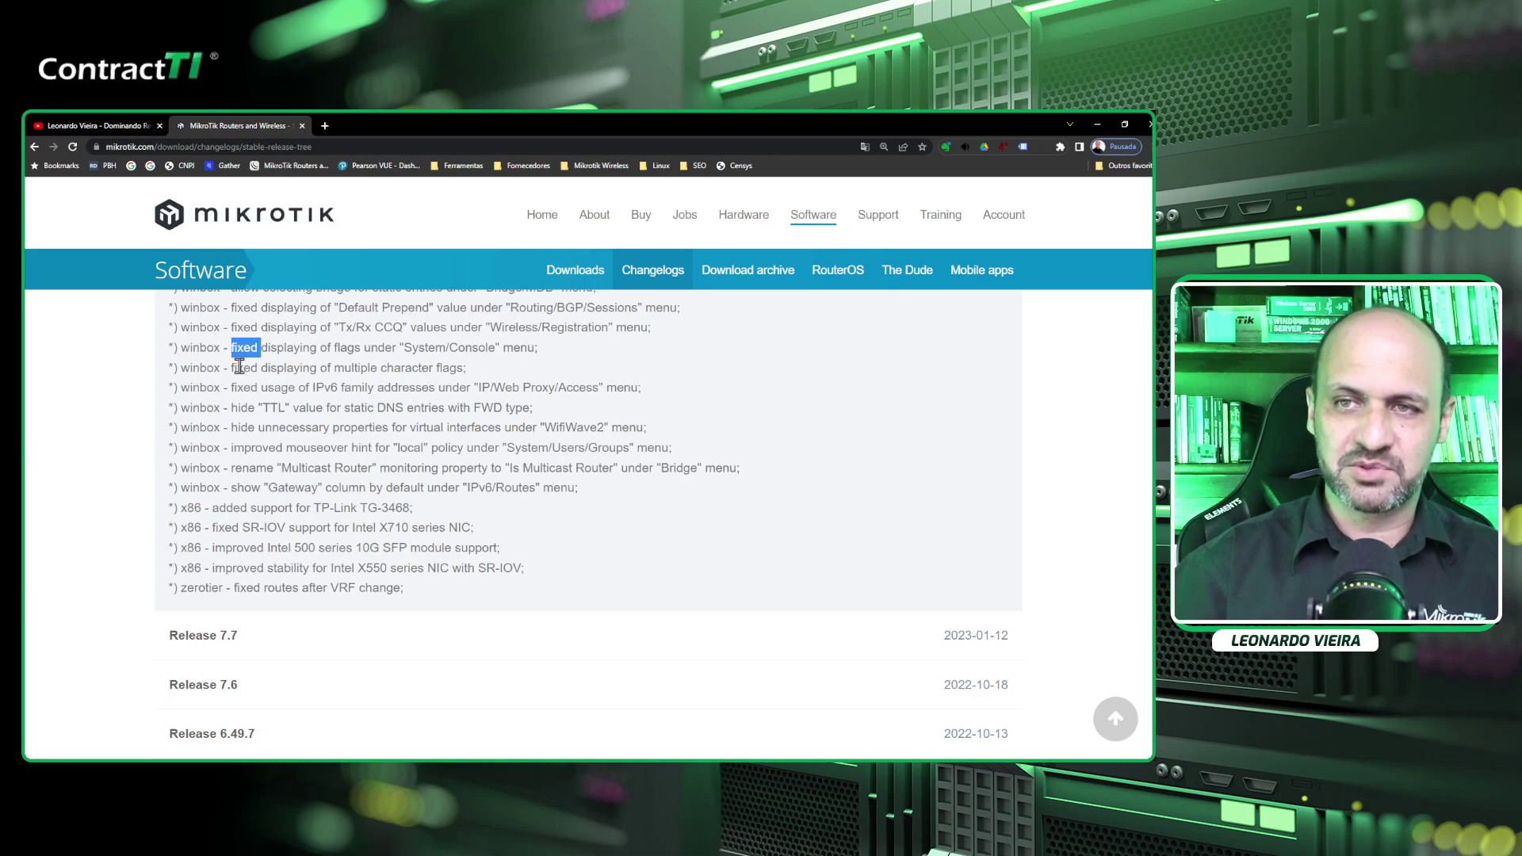
{"action": "left_click", "coordinate": [240, 368]}
{"action": "left_click", "coordinate": [504, 402]}
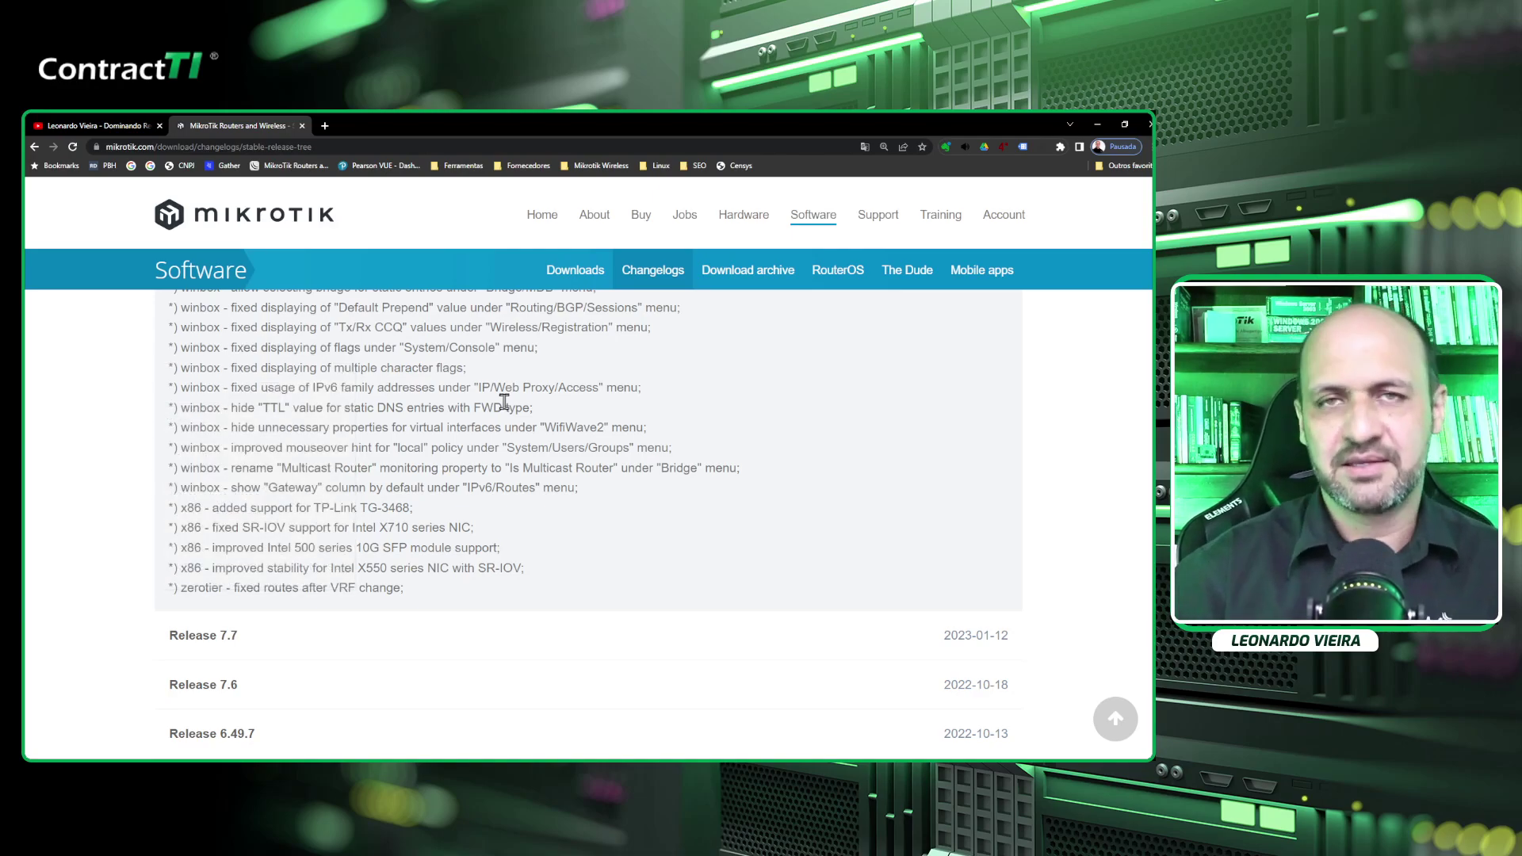
{"action": "scroll", "coordinate": [500, 512], "scroll_direction": "up", "scroll_amount": 10}
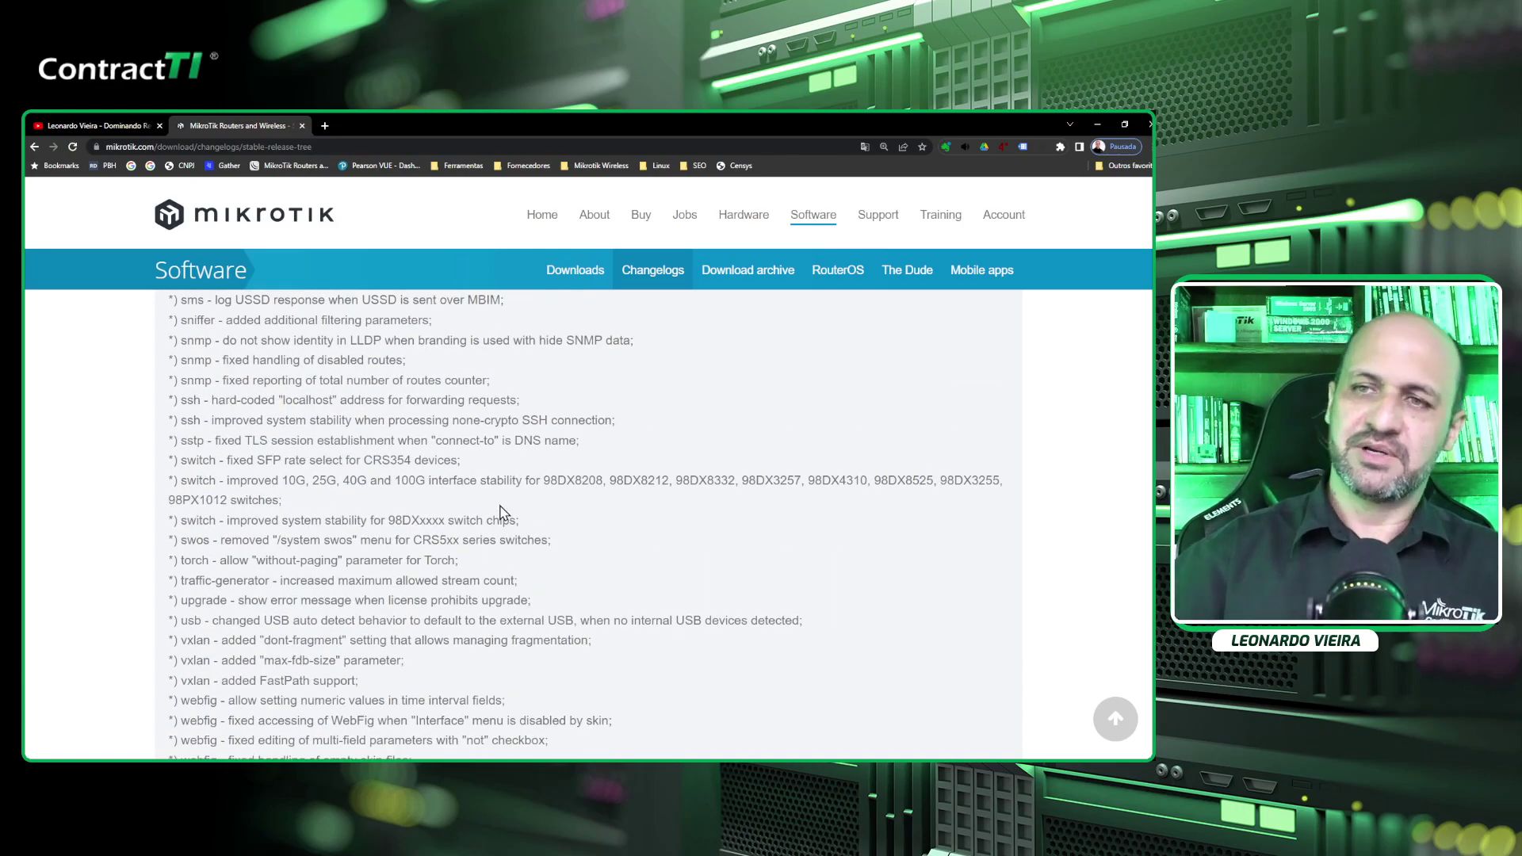
{"action": "scroll", "coordinate": [499, 511], "scroll_direction": "up", "scroll_amount": 5}
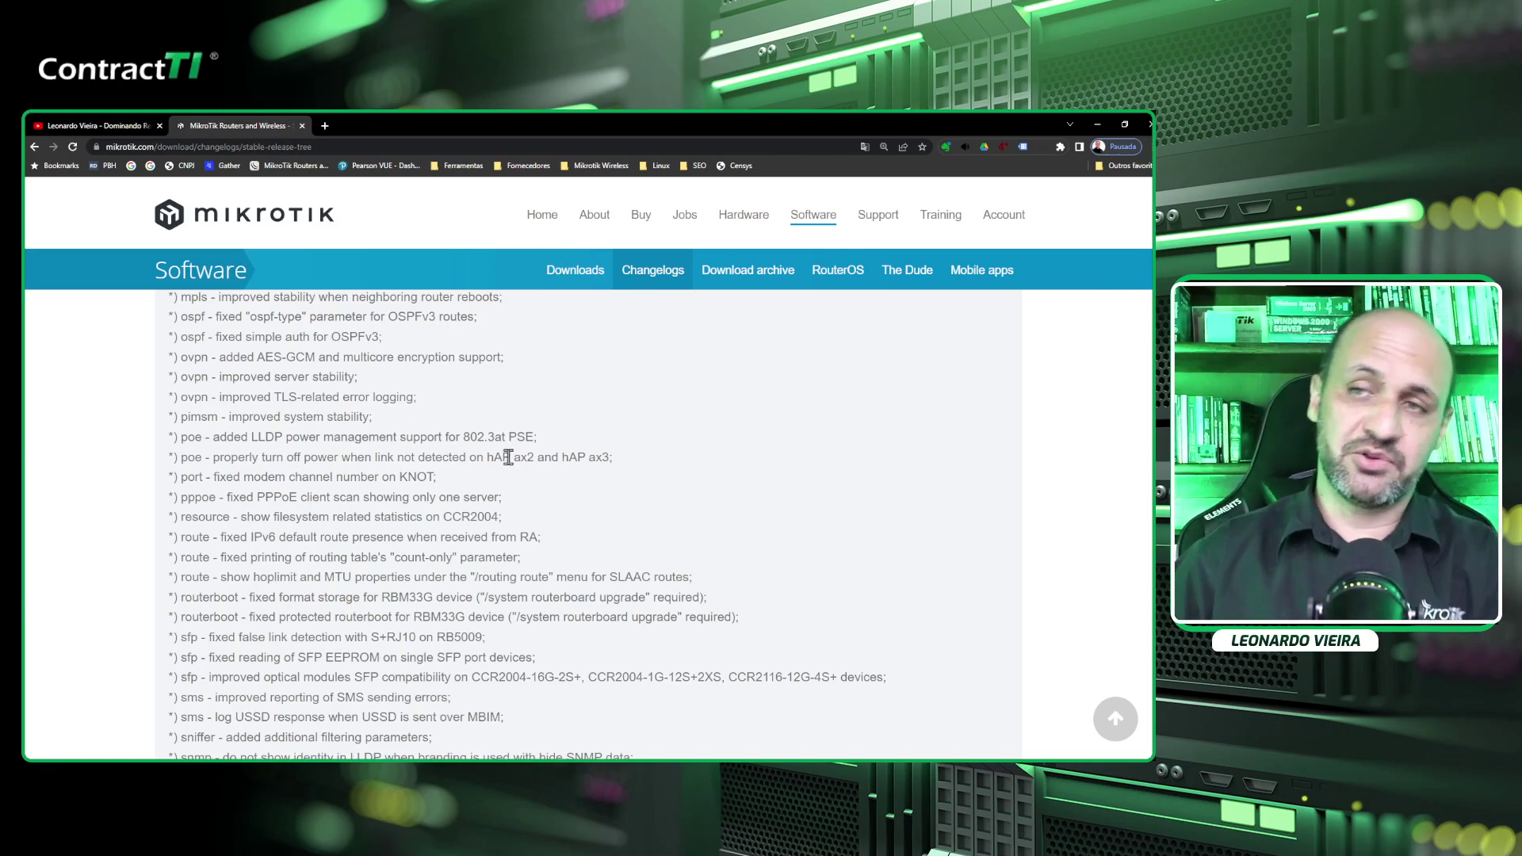
From the System Packages list, check the stable channel for a newer RouterOS.
{"action": "key", "text": "alt+Tab"}
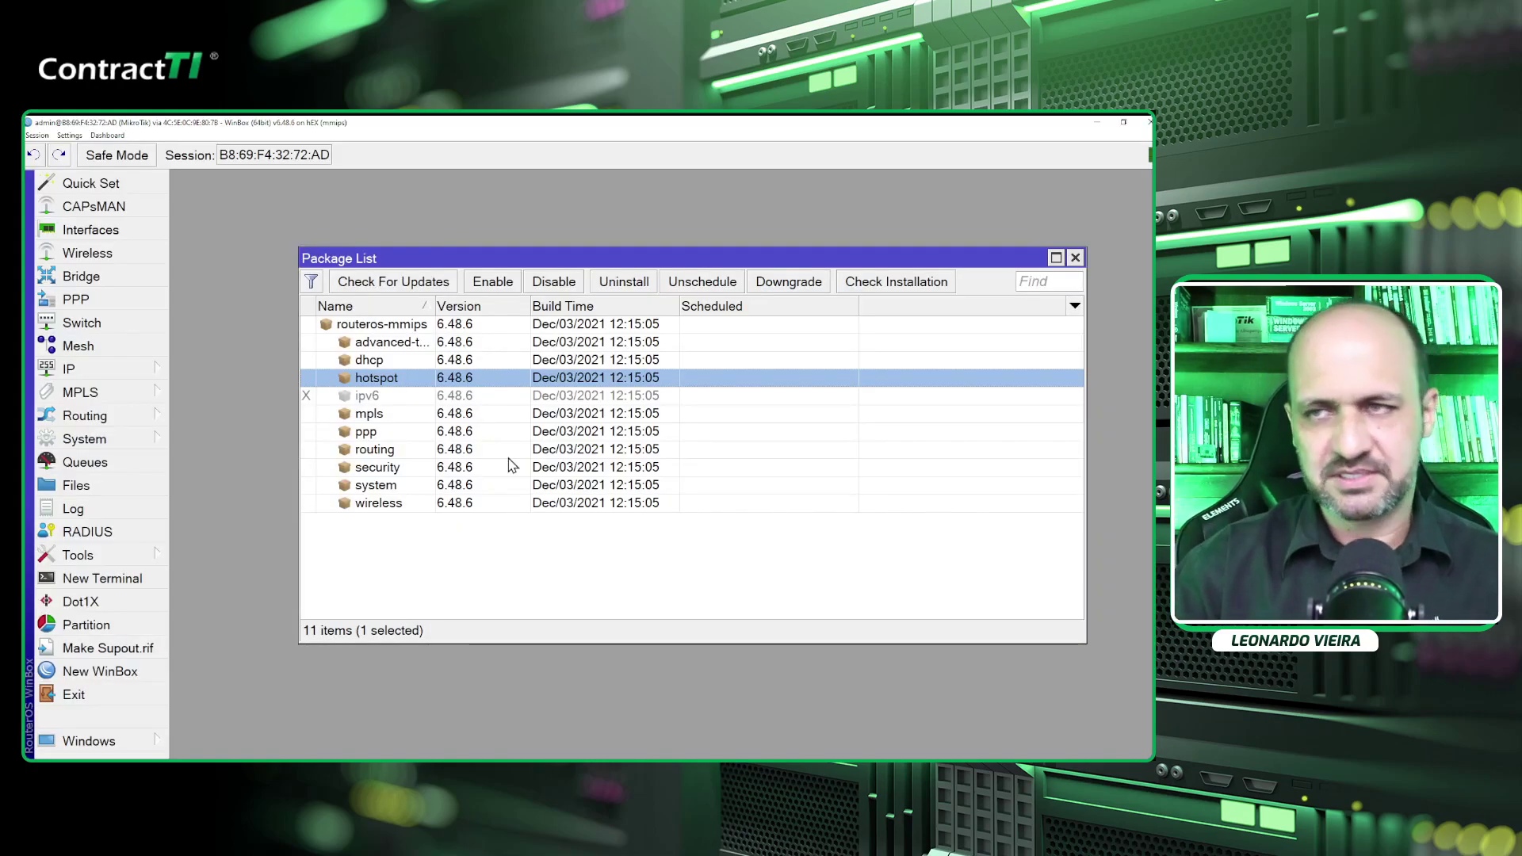
{"action": "key", "text": "Escape"}
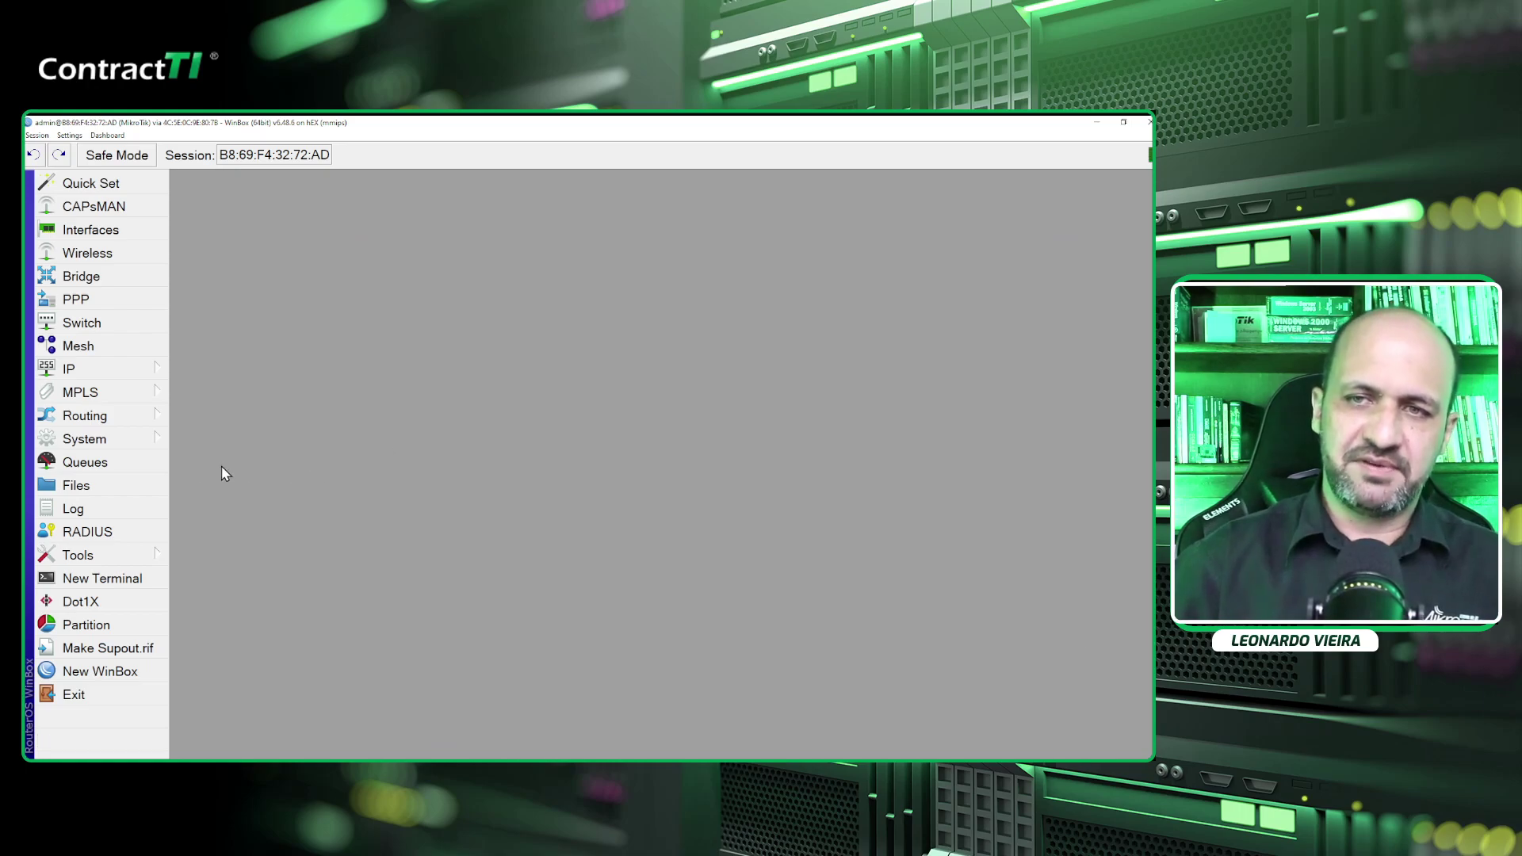
{"action": "left_click", "coordinate": [151, 438]}
{"action": "left_click", "coordinate": [244, 444]}
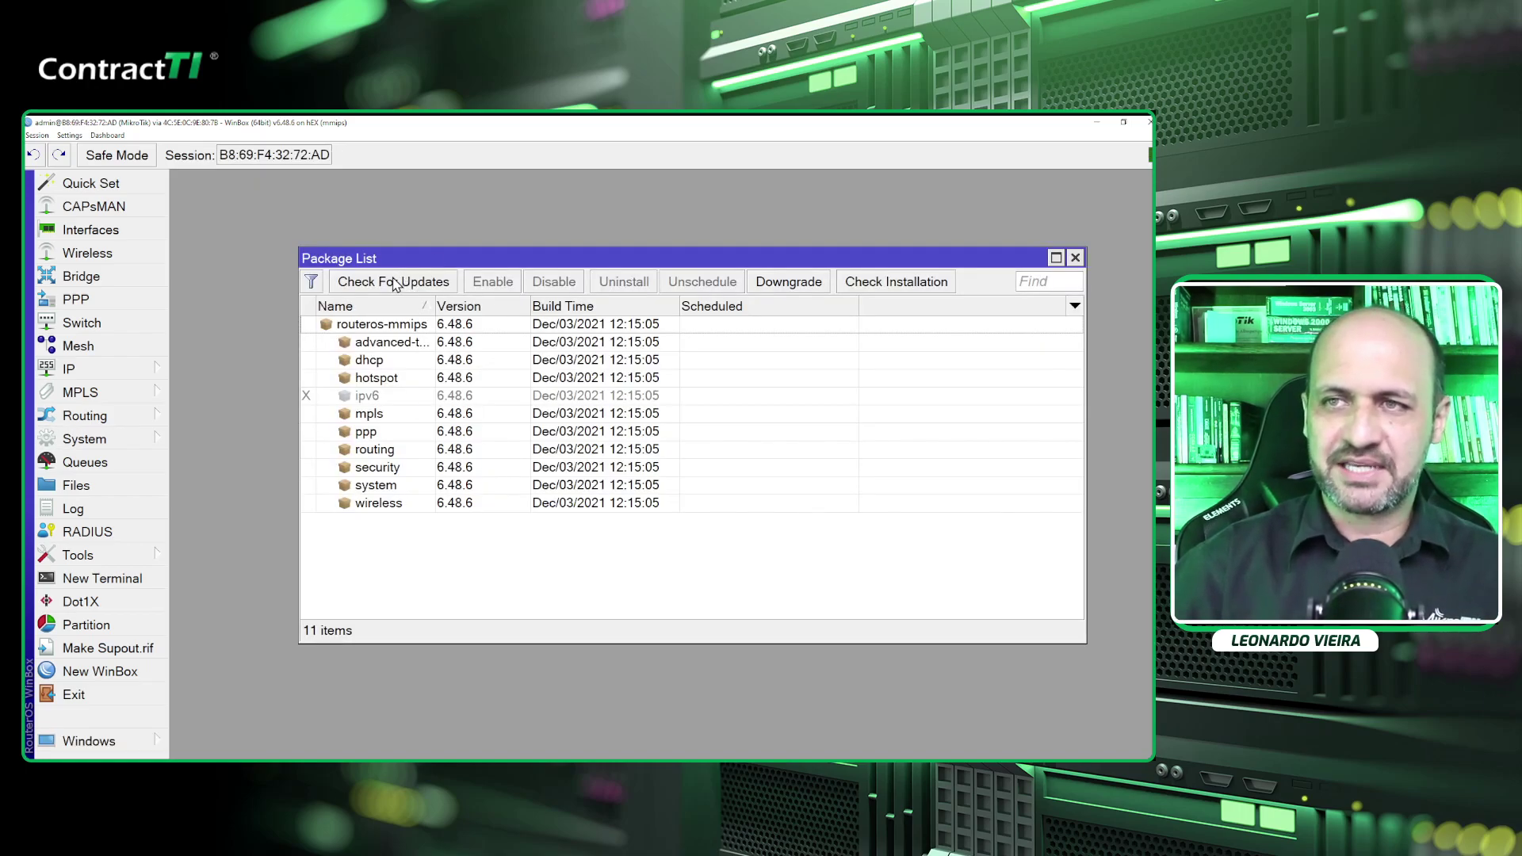
{"action": "left_click_drag", "start_coordinate": [415, 257], "coordinate": [353, 227]}
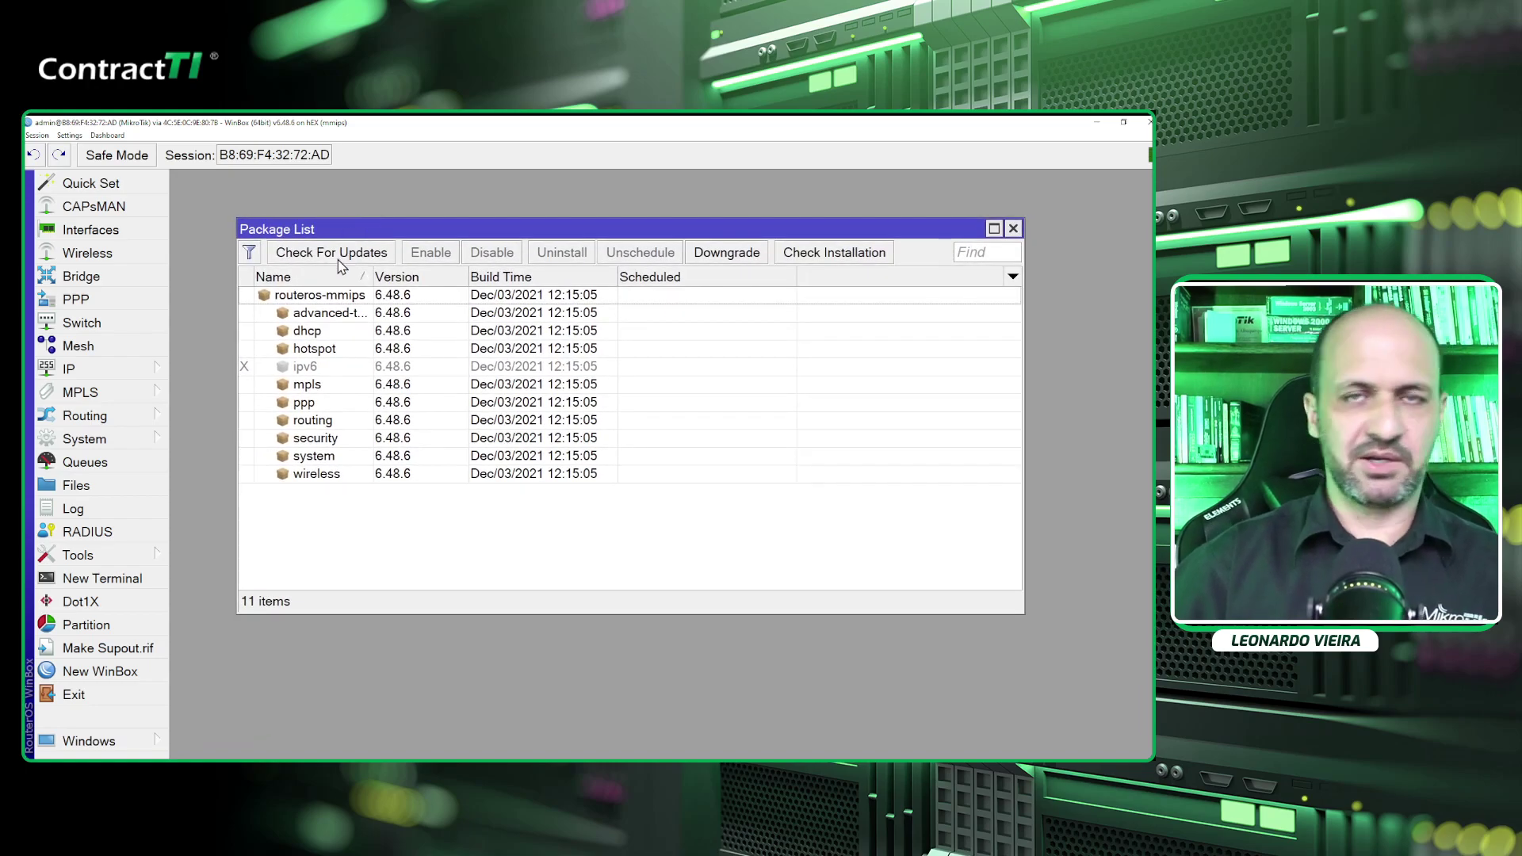
{"action": "left_click", "coordinate": [332, 252]}
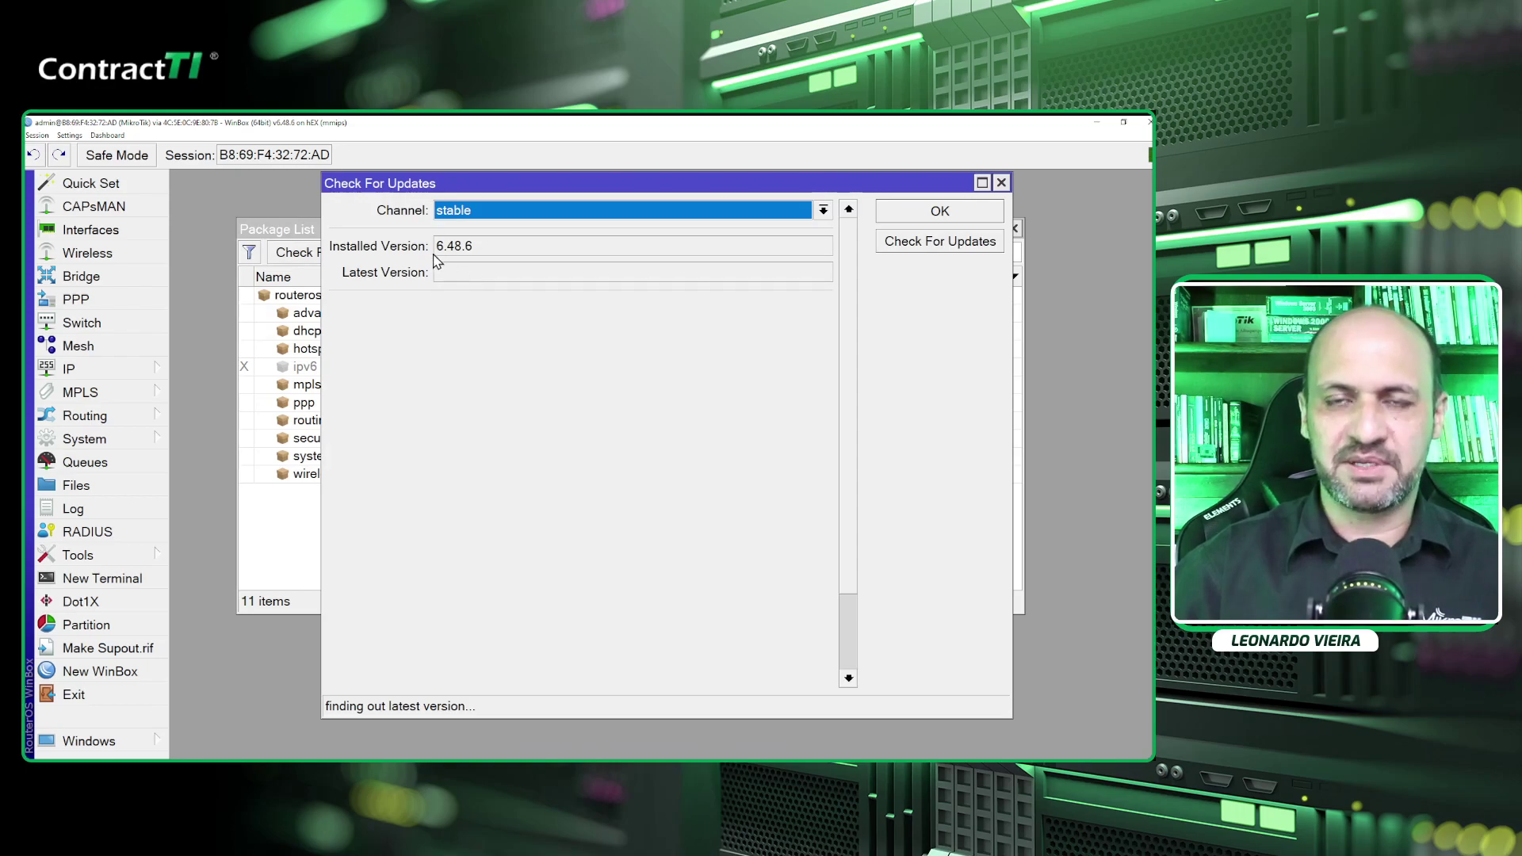
Enlarge and reposition the update dialog to read installed 6.48.6 and the DNS error.
{"action": "left_click_drag", "start_coordinate": [1010, 716], "coordinate": [1092, 752]}
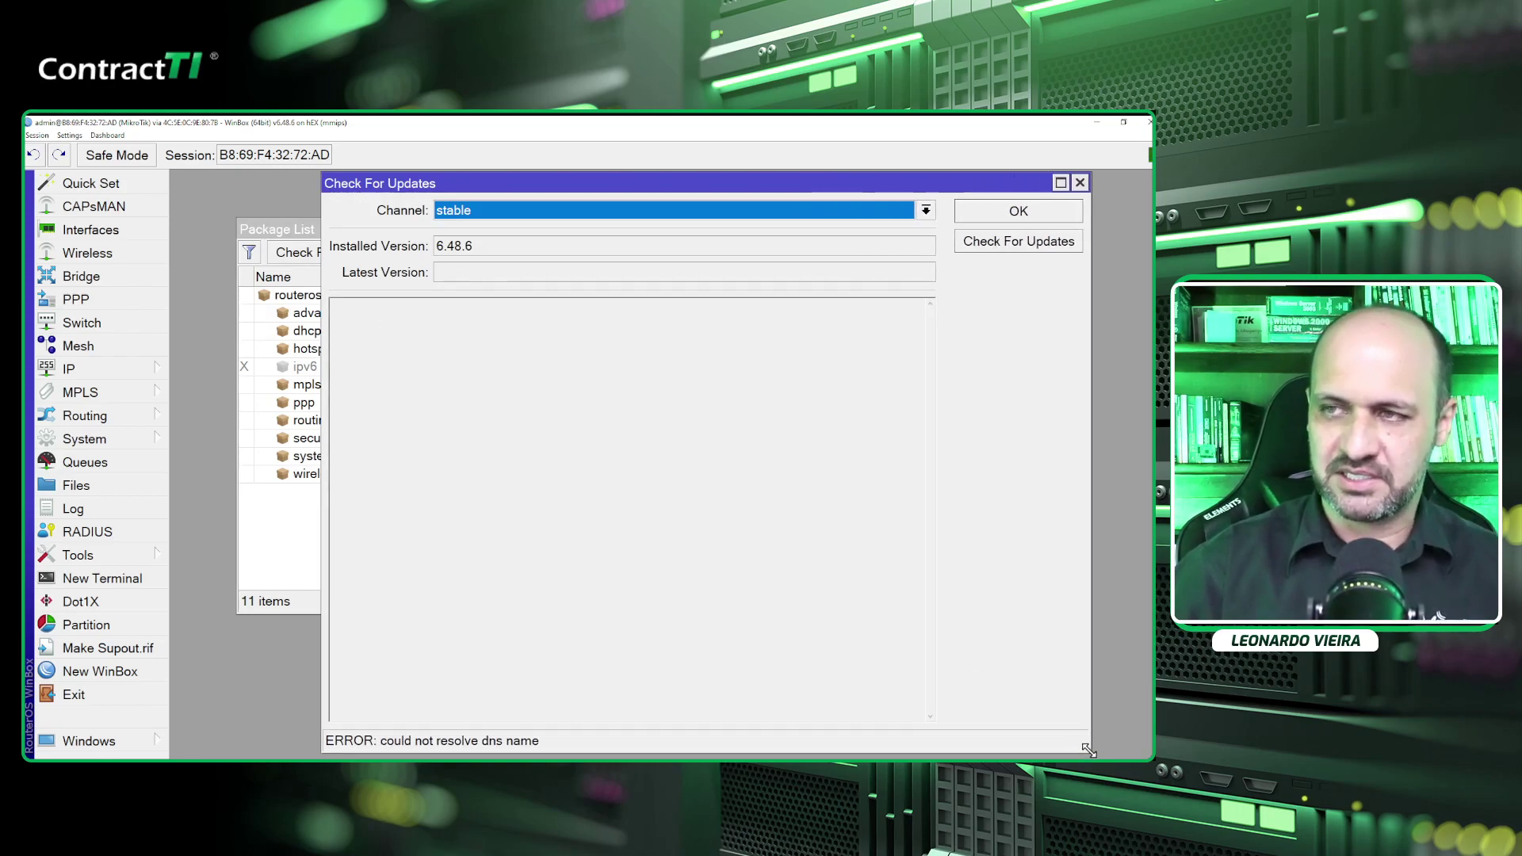
{"action": "left_click_drag", "start_coordinate": [480, 187], "coordinate": [421, 178]}
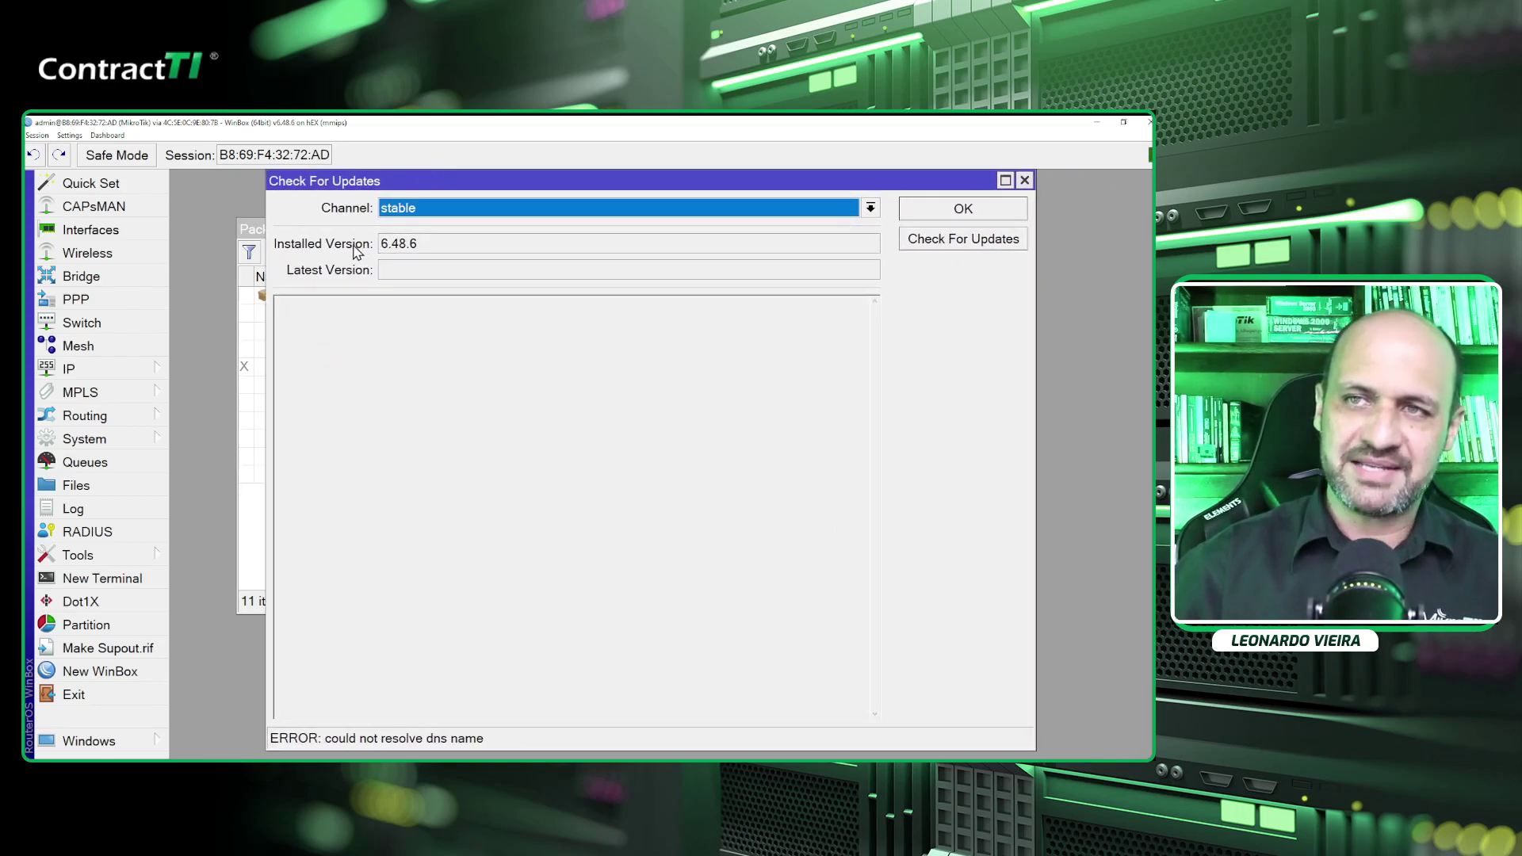
{"action": "left_click_drag", "start_coordinate": [425, 248], "coordinate": [369, 251]}
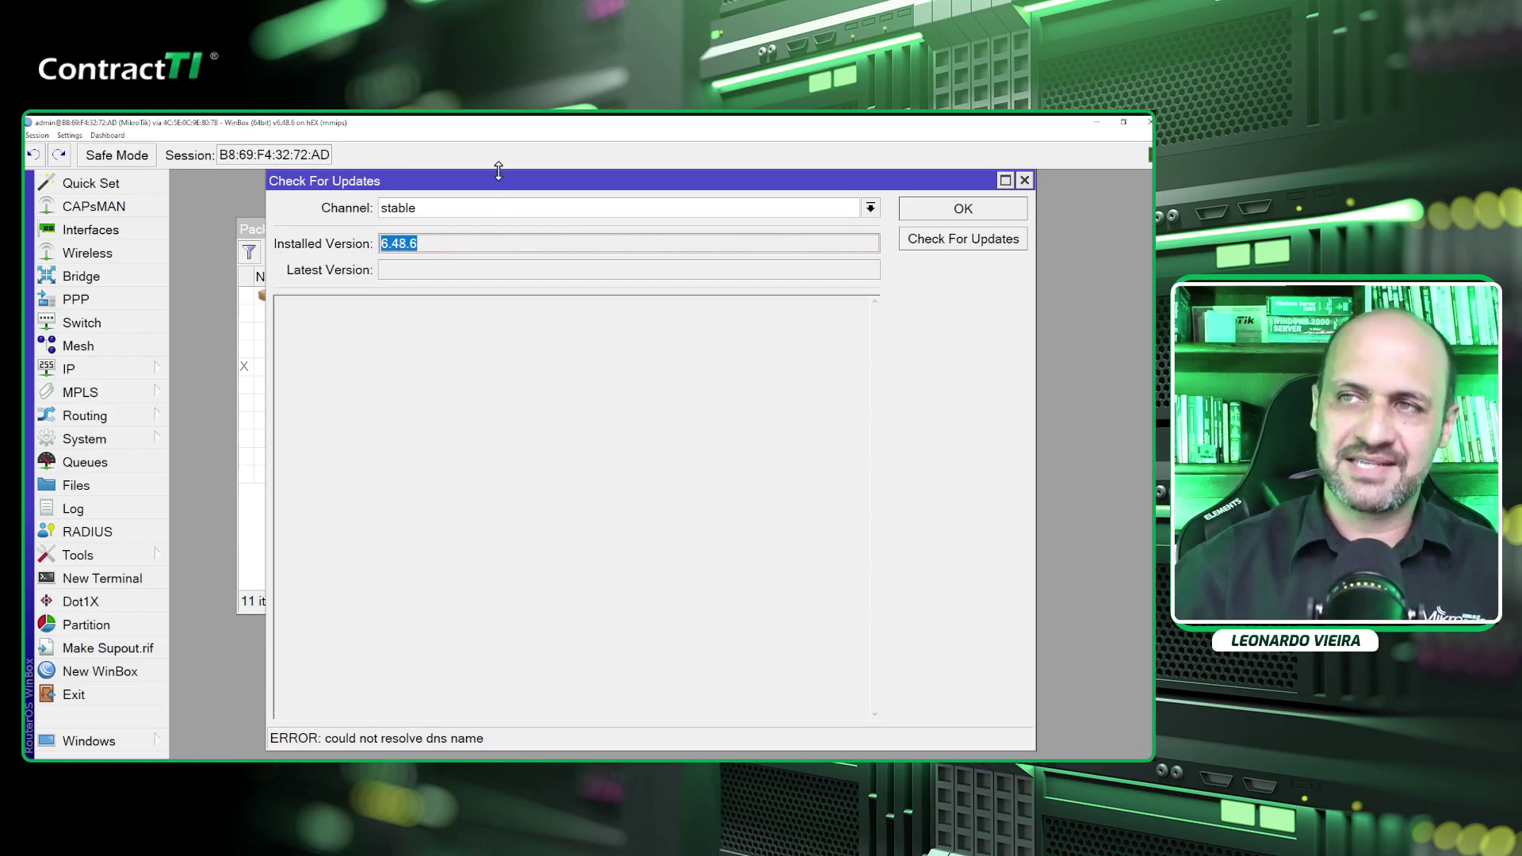
{"action": "left_click_drag", "start_coordinate": [497, 168], "coordinate": [490, 206]}
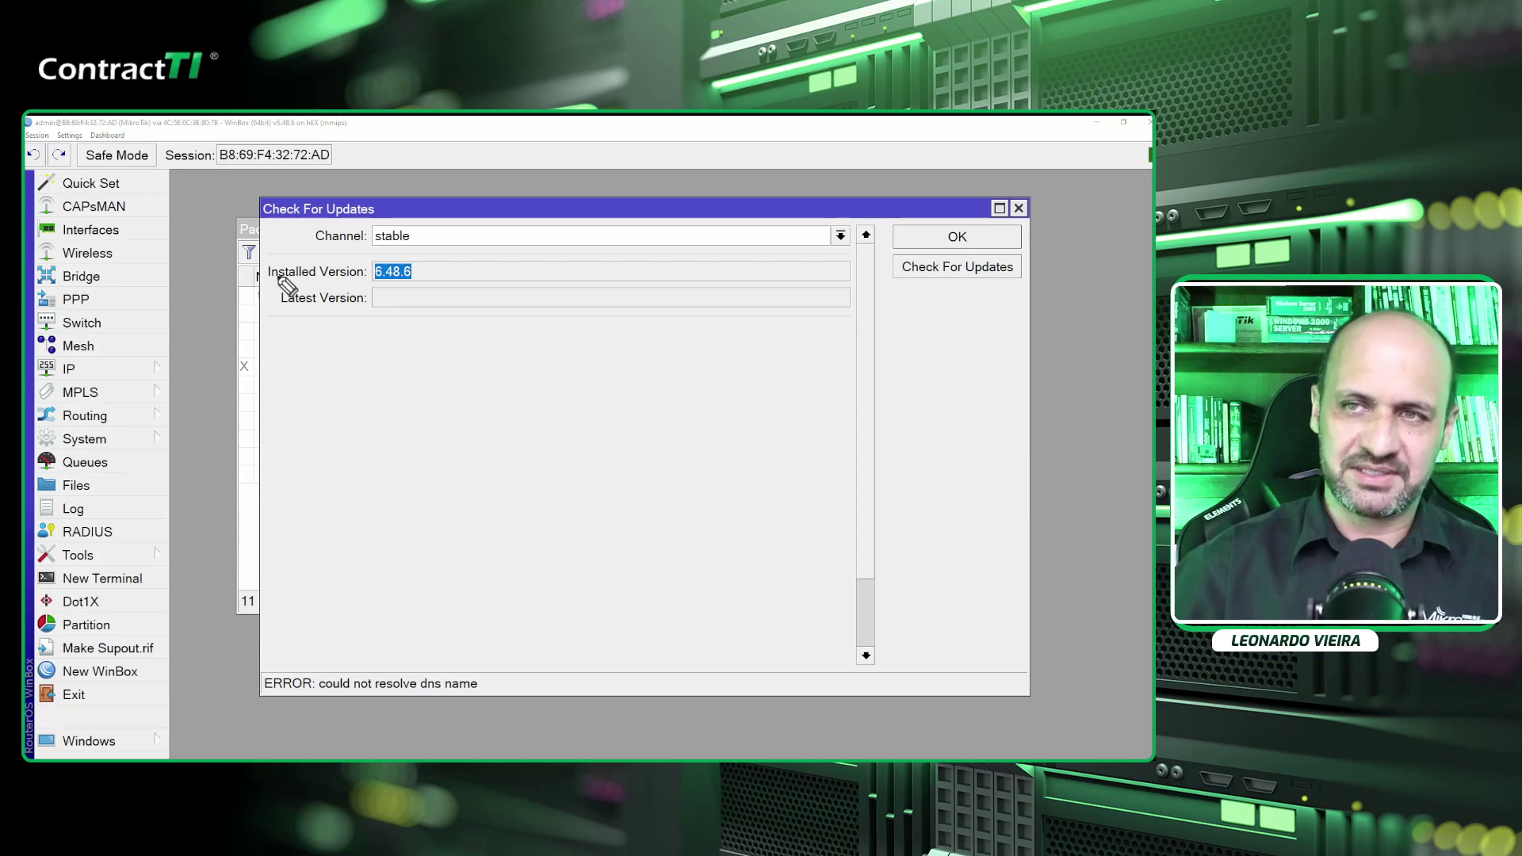
{"action": "mouse_move", "coordinate": [270, 279]}
{"action": "left_mouse_down"}
{"action": "mouse_move", "coordinate": [435, 277]}
{"action": "mouse_move", "coordinate": [429, 321]}
{"action": "mouse_move", "coordinate": [262, 325]}
{"action": "mouse_move", "coordinate": [270, 279]}
{"action": "left_mouse_up"}
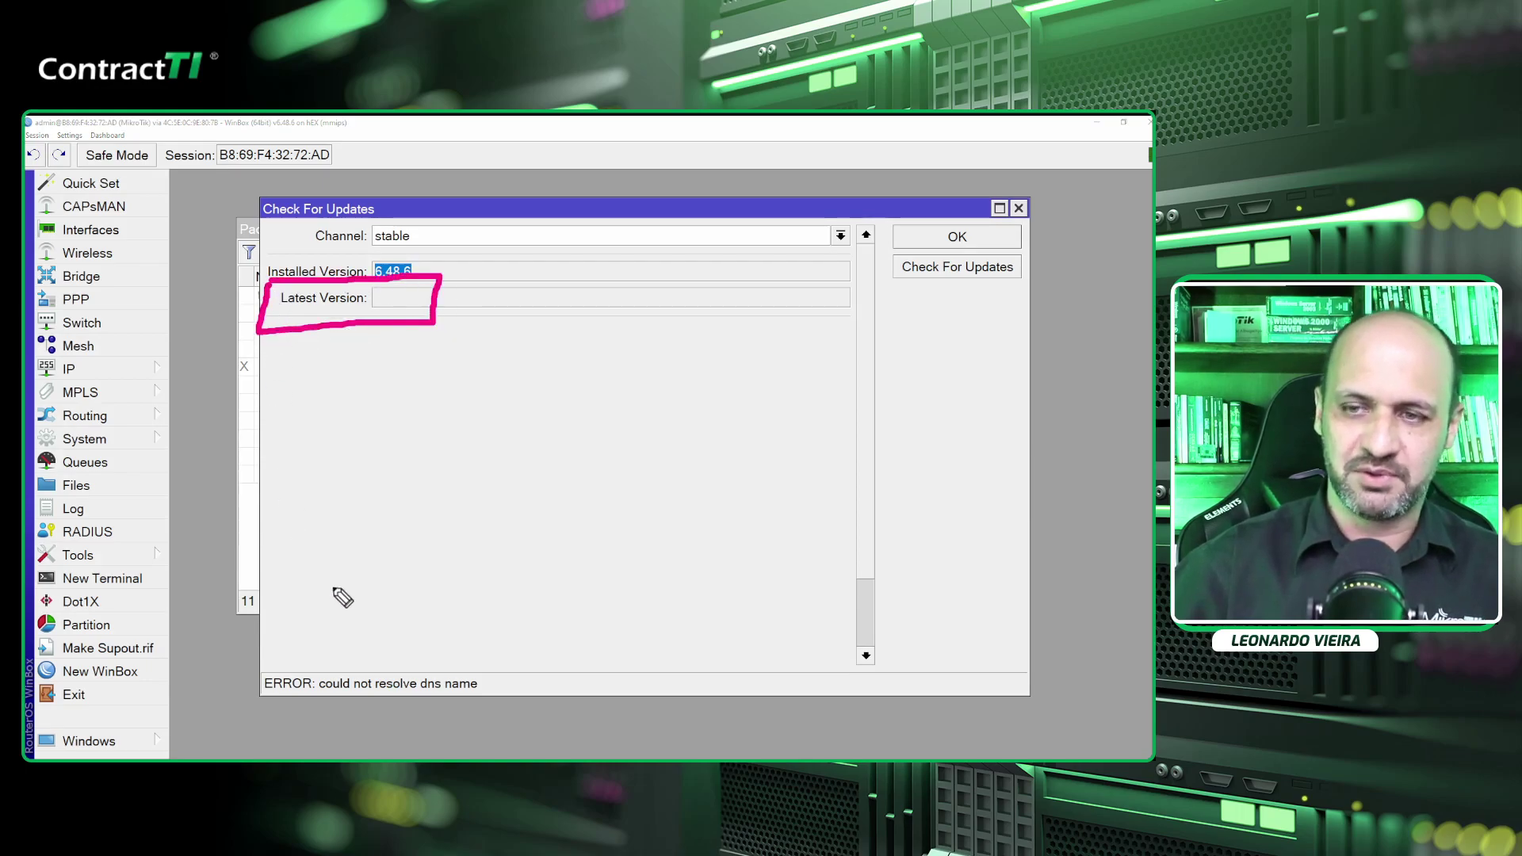
{"action": "mouse_move", "coordinate": [455, 621]}
{"action": "left_mouse_down"}
{"action": "mouse_move", "coordinate": [252, 607]}
{"action": "mouse_move", "coordinate": [481, 743]}
{"action": "mouse_move", "coordinate": [352, 591]}
{"action": "left_mouse_up"}
{"action": "mouse_move", "coordinate": [539, 418]}
{"action": "left_mouse_down"}
{"action": "mouse_move", "coordinate": [483, 562]}
{"action": "mouse_move", "coordinate": [508, 563]}
{"action": "mouse_move", "coordinate": [460, 547]}
{"action": "left_mouse_up"}
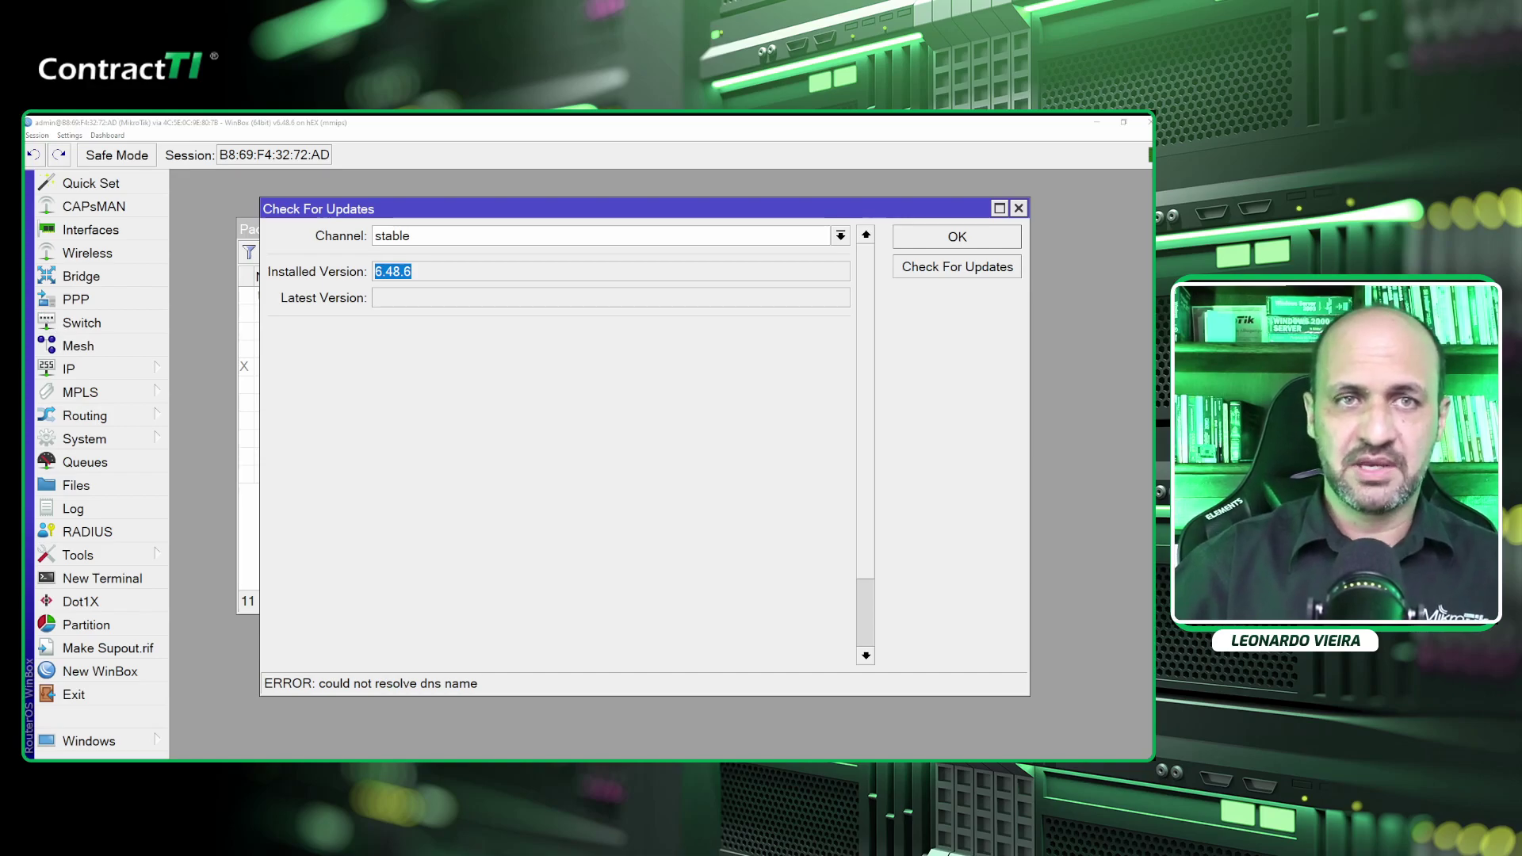
Download routeros-7.8-mmips.npk, the RouterOS 7.8 stable MMIPS main package, from mikrotik.com.
{"action": "left_click", "coordinate": [474, 403]}
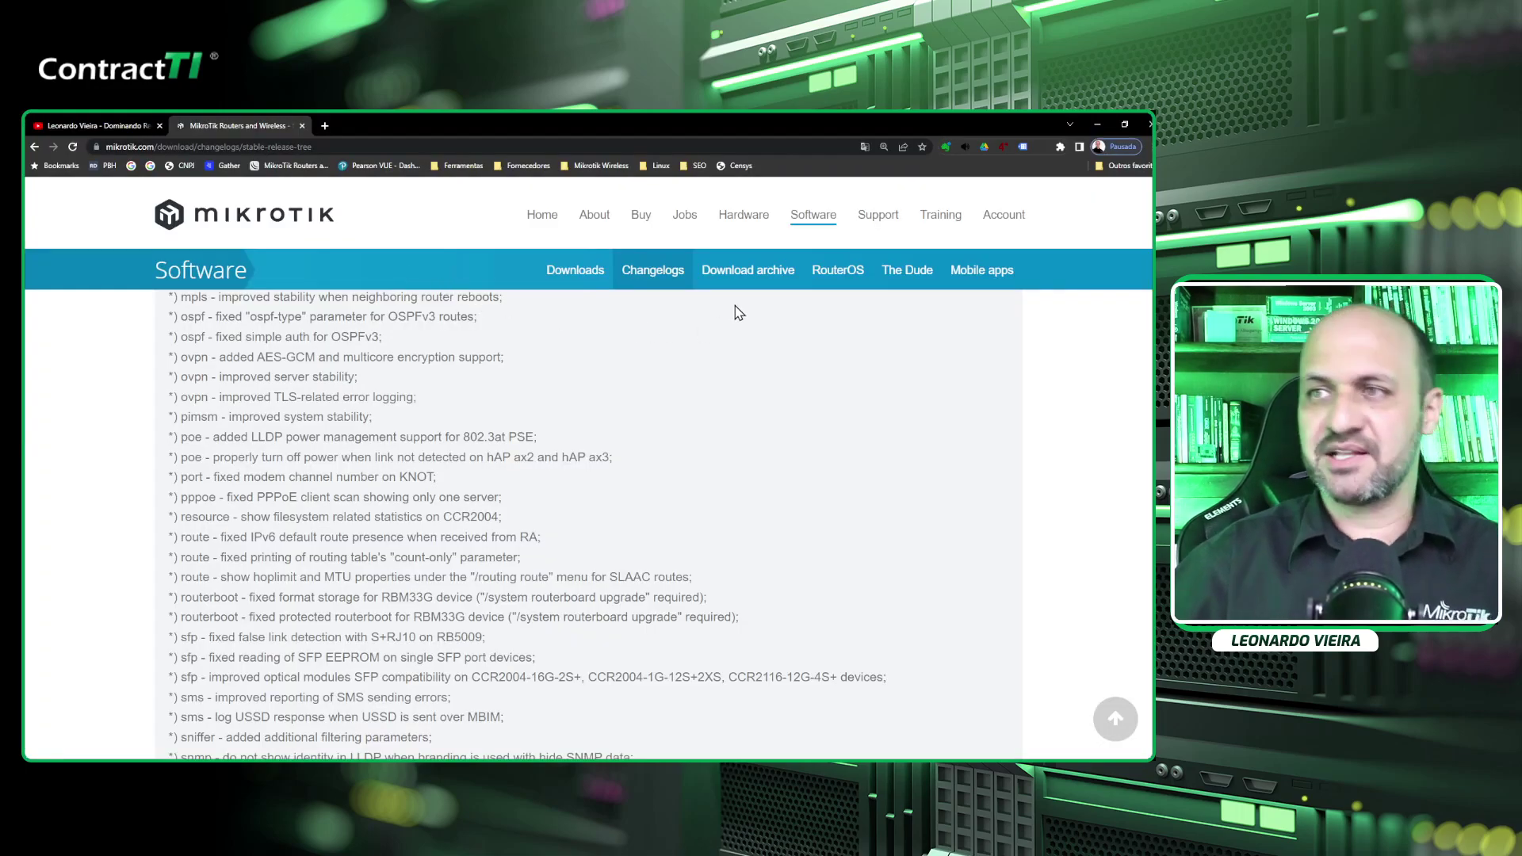
{"action": "left_click", "coordinate": [579, 279]}
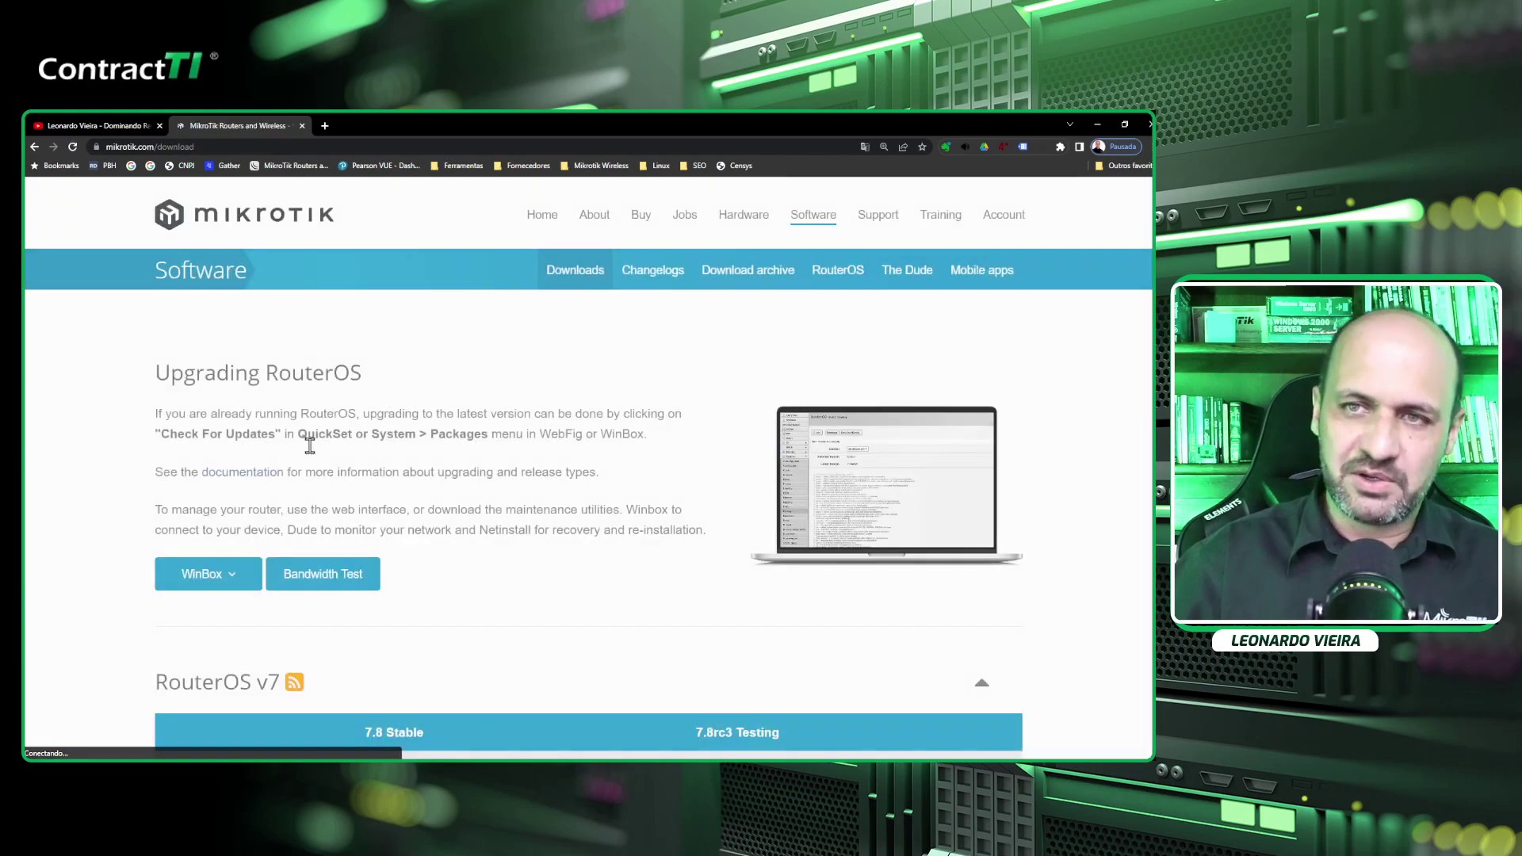
{"action": "scroll", "coordinate": [444, 467], "scroll_direction": "down", "scroll_amount": 3}
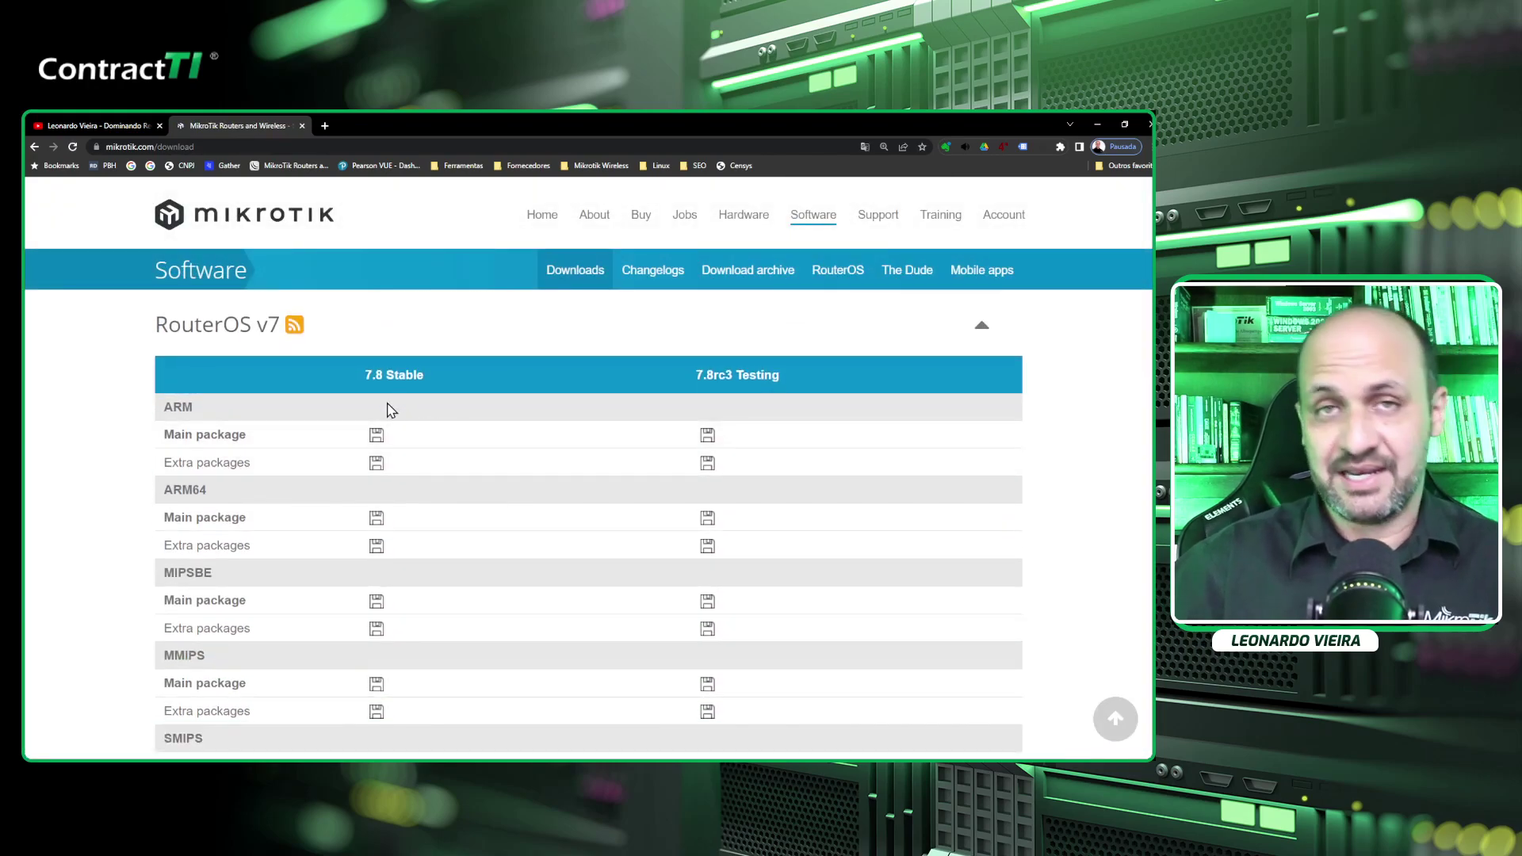
{"action": "scroll", "coordinate": [397, 451], "scroll_direction": "down", "scroll_amount": 1}
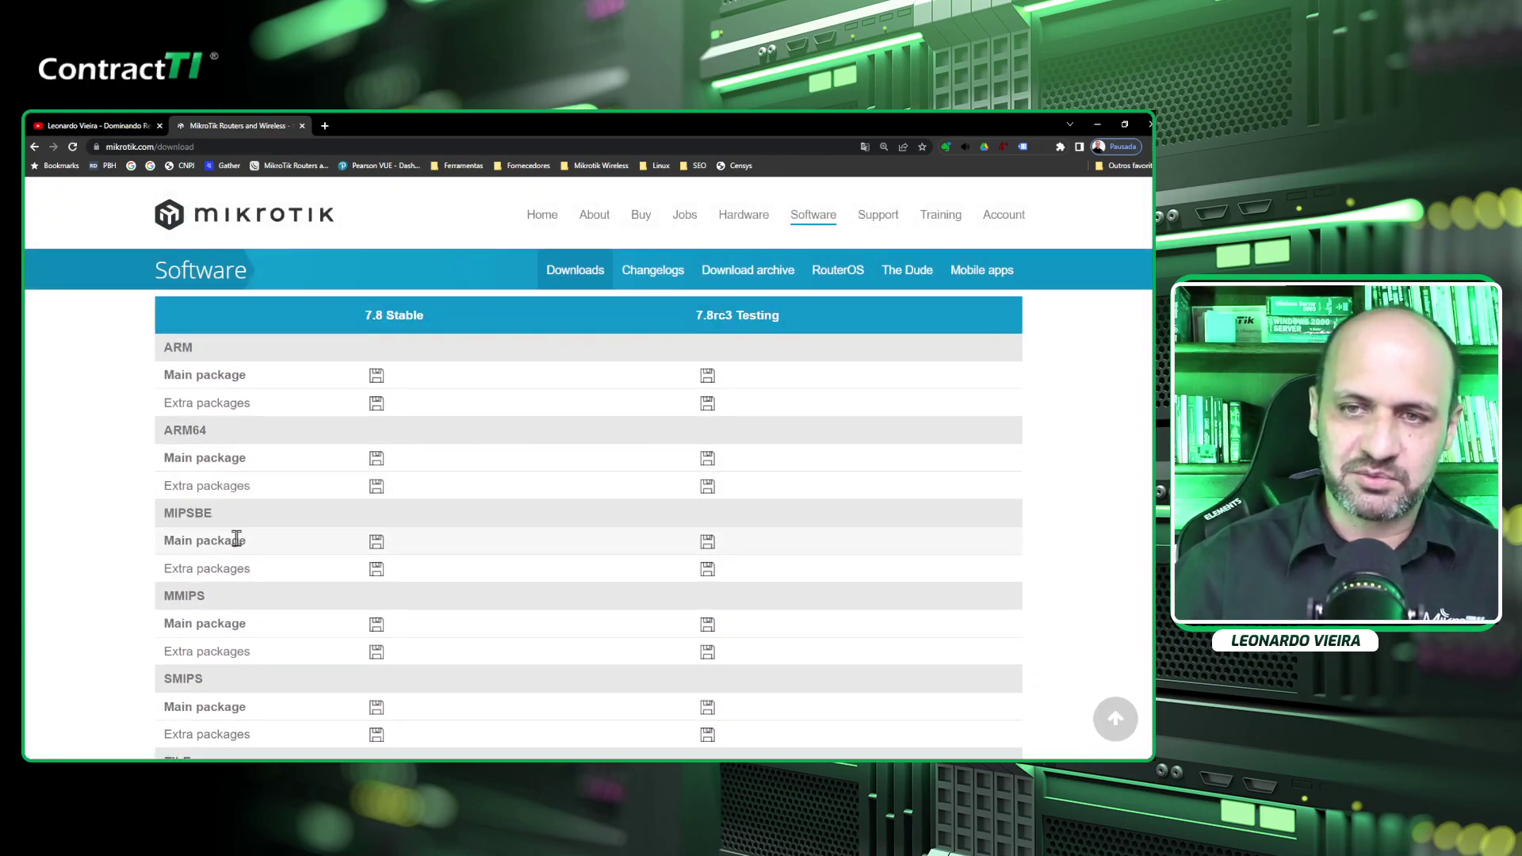
{"action": "scroll", "coordinate": [204, 597], "scroll_direction": "down", "scroll_amount": 2}
{"action": "left_click_drag", "start_coordinate": [207, 478], "coordinate": [165, 483]}
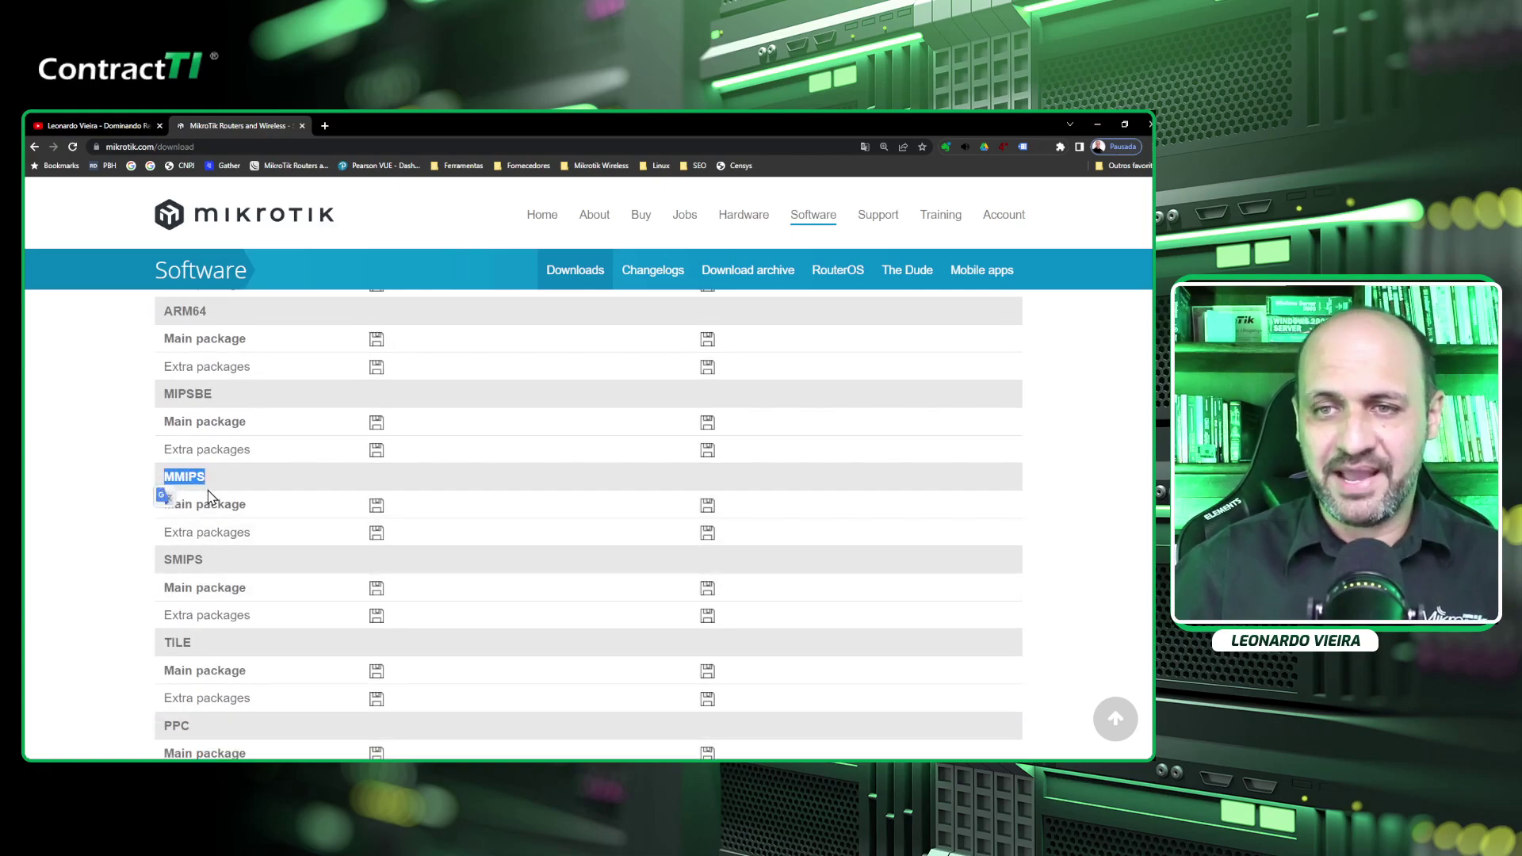
{"action": "left_click", "coordinate": [188, 507]}
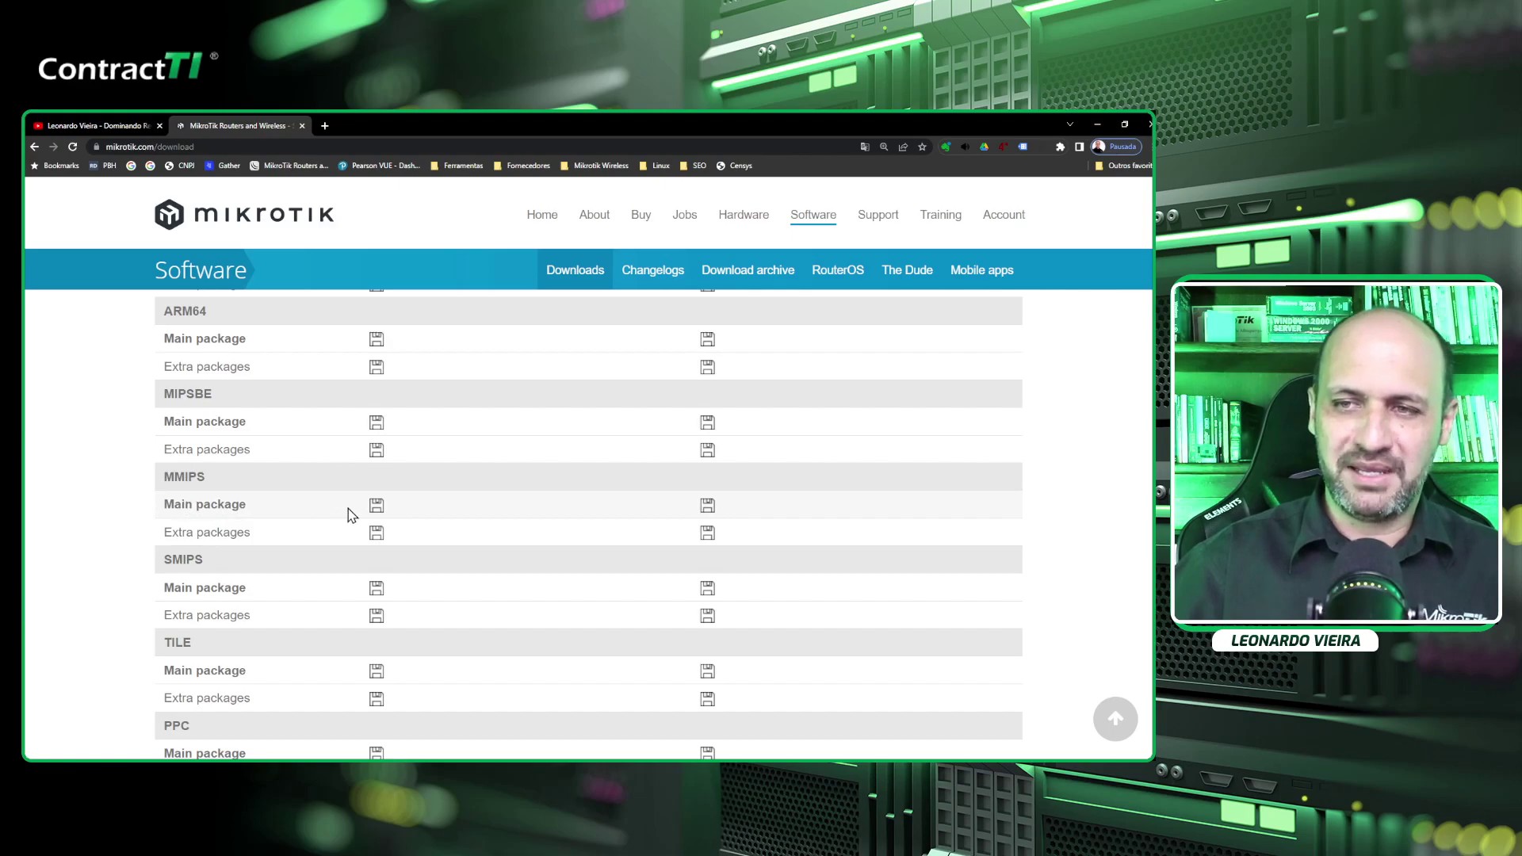
{"action": "scroll", "coordinate": [399, 540], "scroll_direction": "up", "scroll_amount": 3}
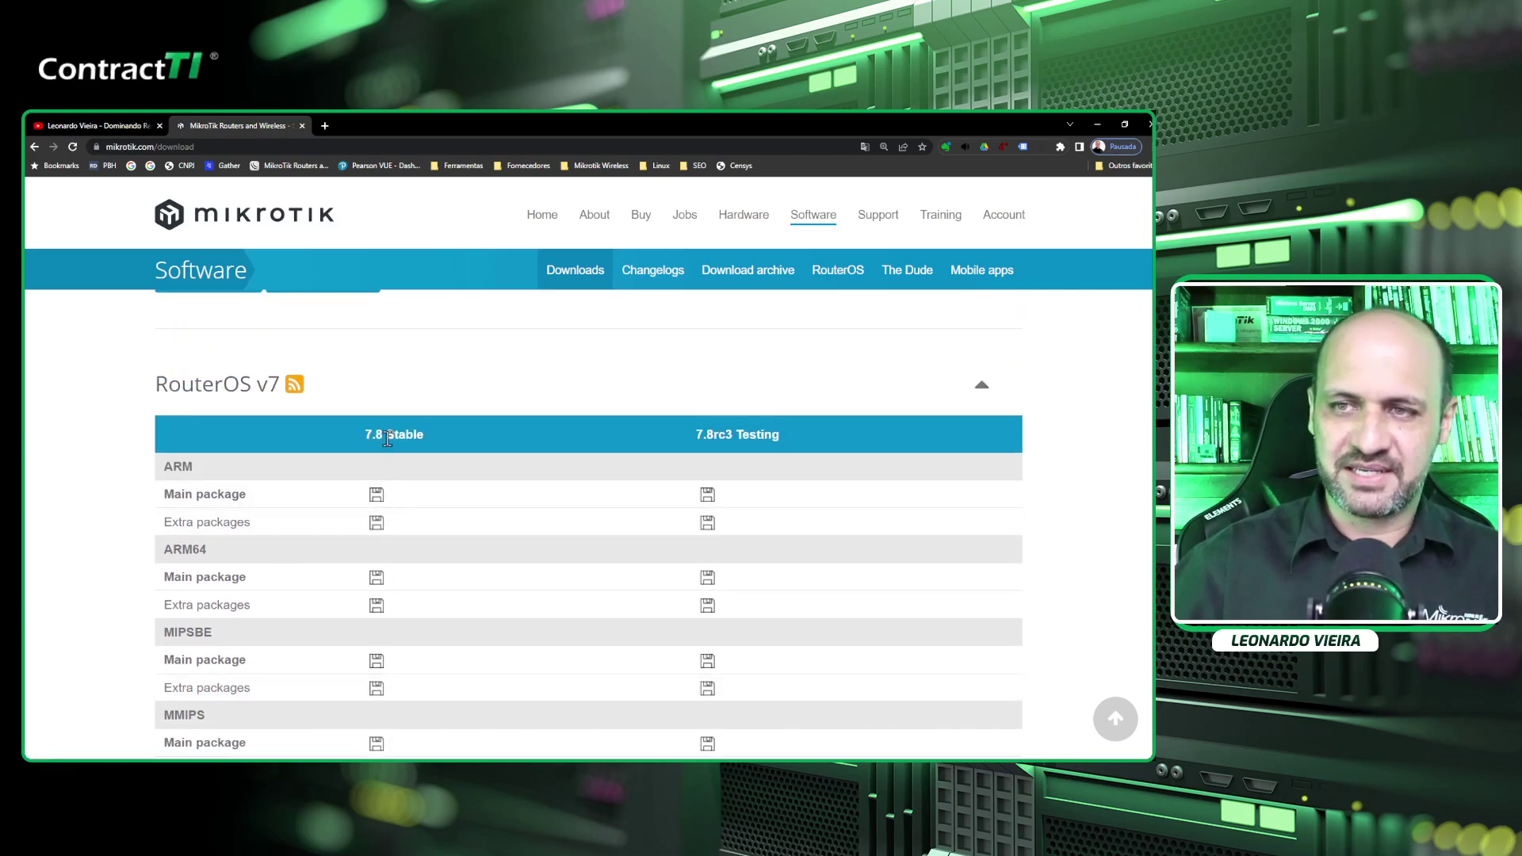
{"action": "scroll", "coordinate": [407, 618], "scroll_direction": "down", "scroll_amount": 4}
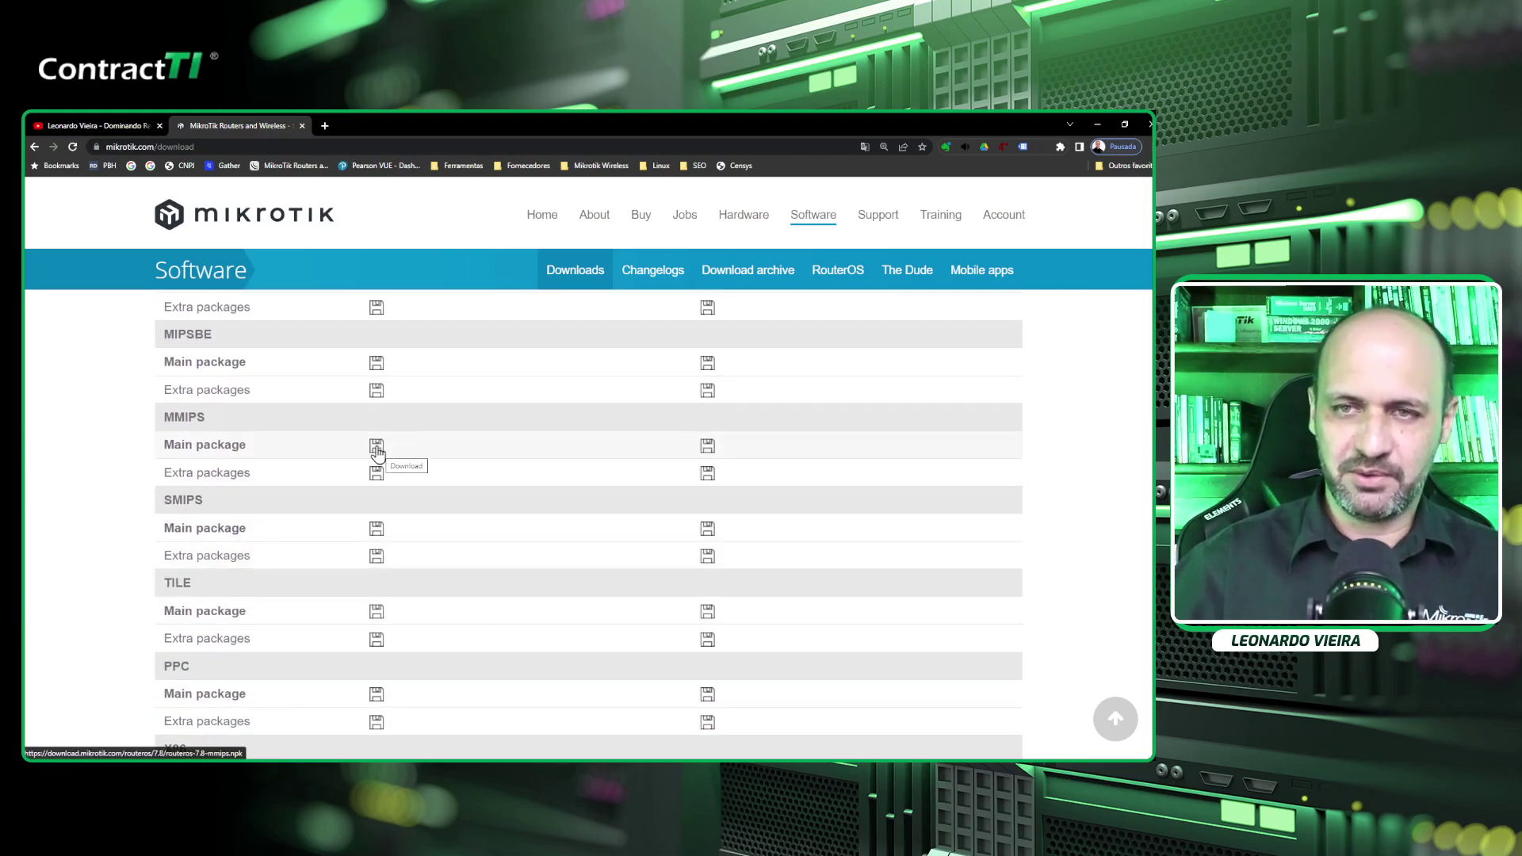
{"action": "left_click", "coordinate": [376, 446]}
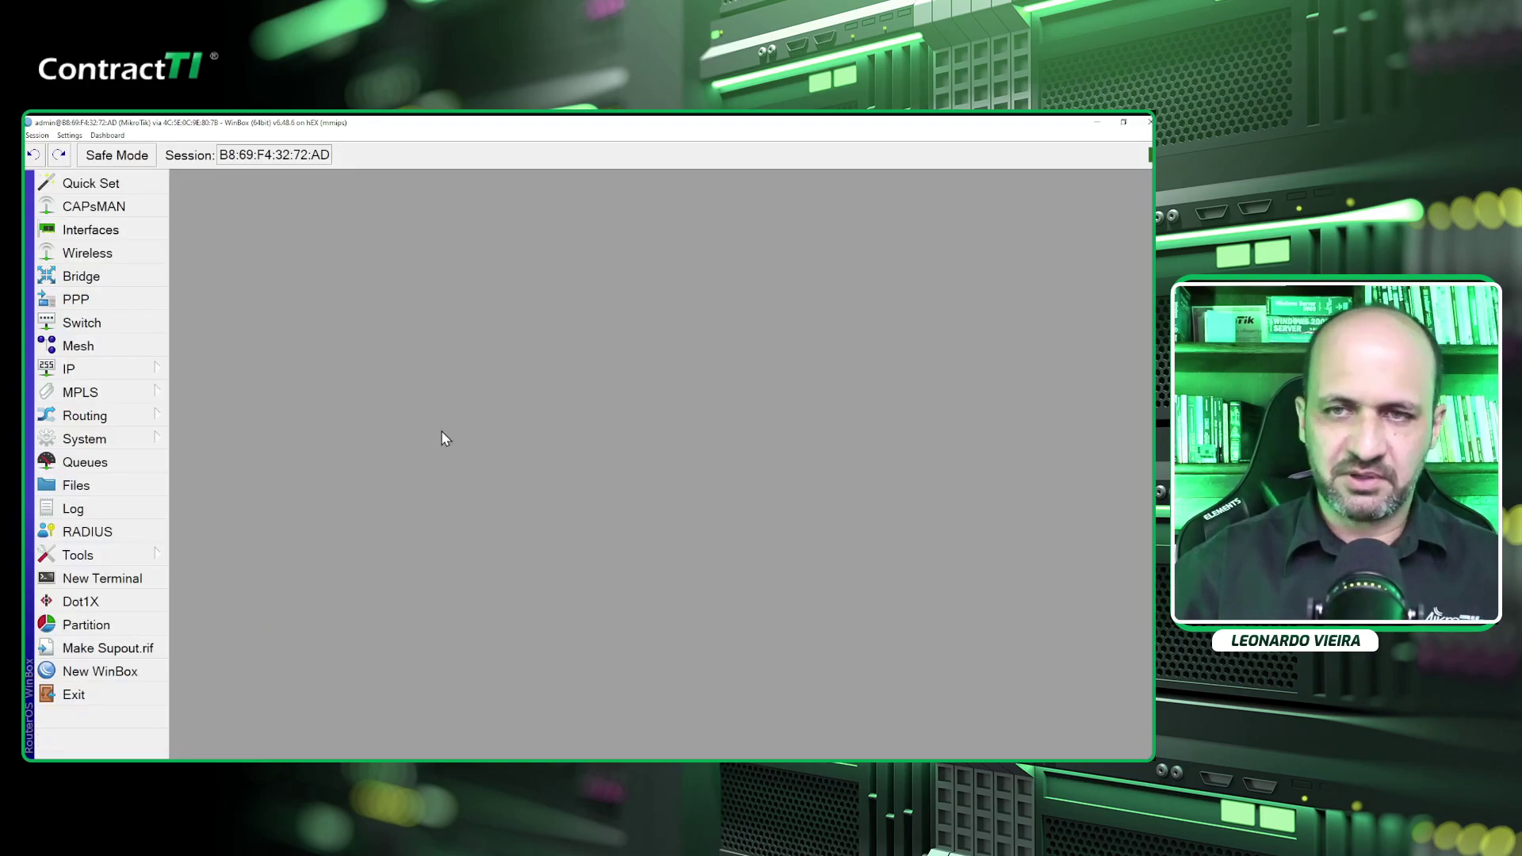
Upload routeros-7.8-mmips.npk from Downloads into the router's File List, waiting for the 10.8 MiB transfer.
{"action": "left_click", "coordinate": [140, 485]}
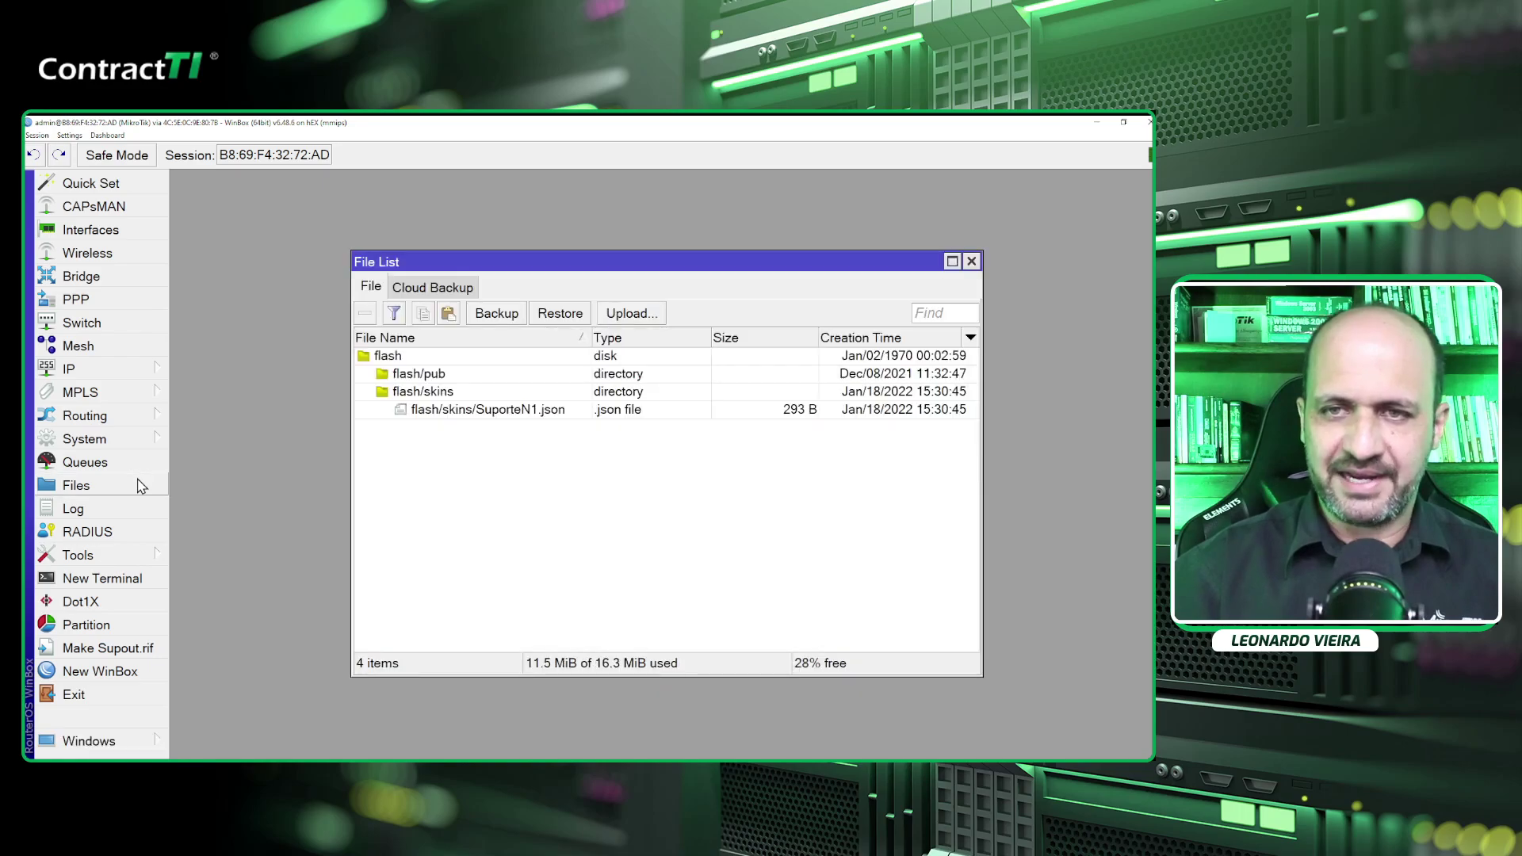
{"action": "left_click_drag", "start_coordinate": [585, 261], "coordinate": [511, 206]}
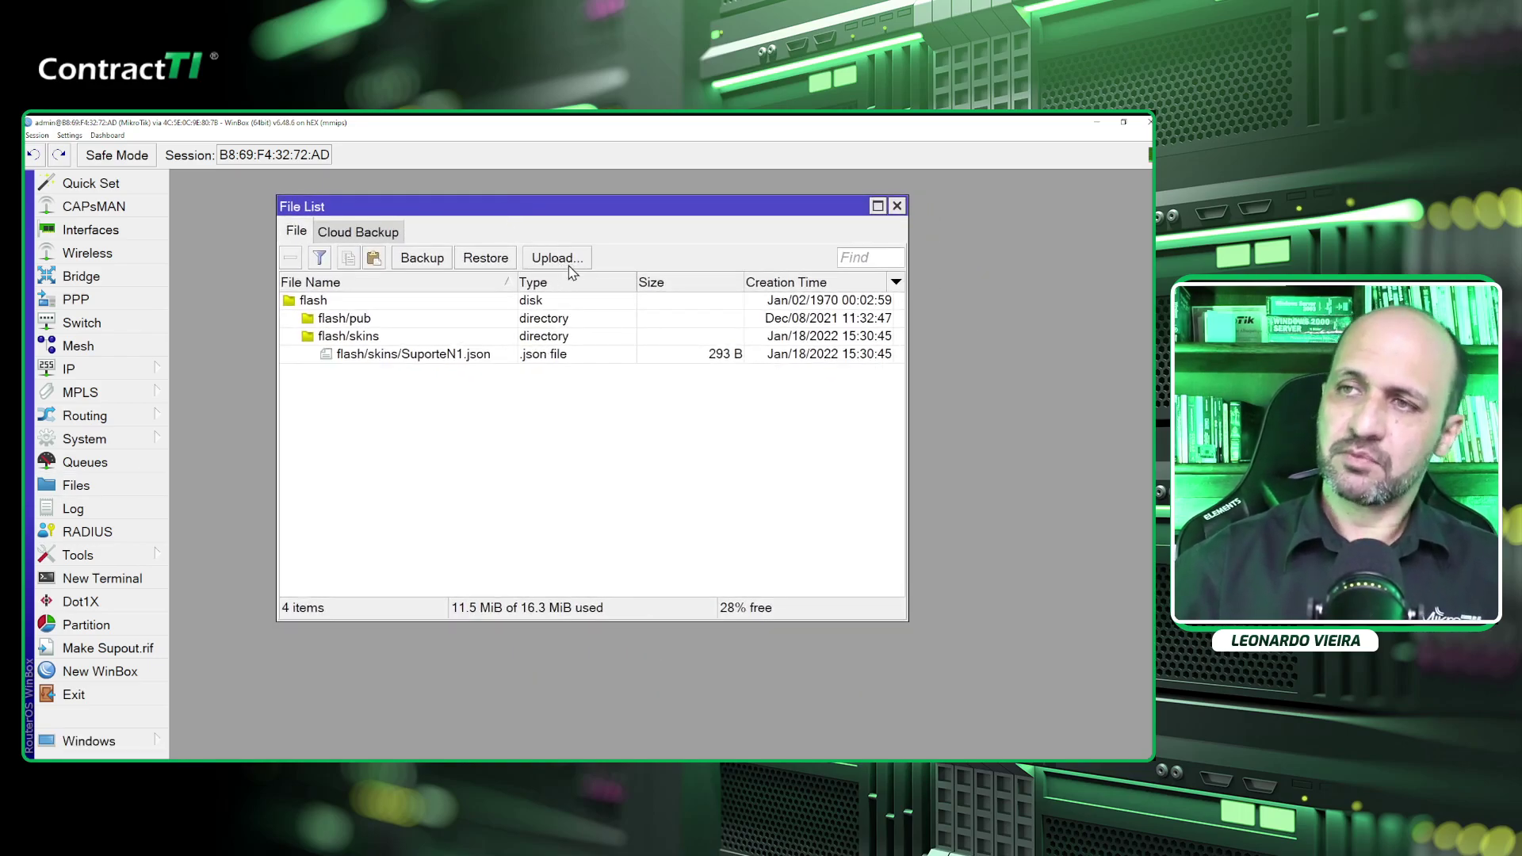
{"action": "left_click", "coordinate": [557, 259]}
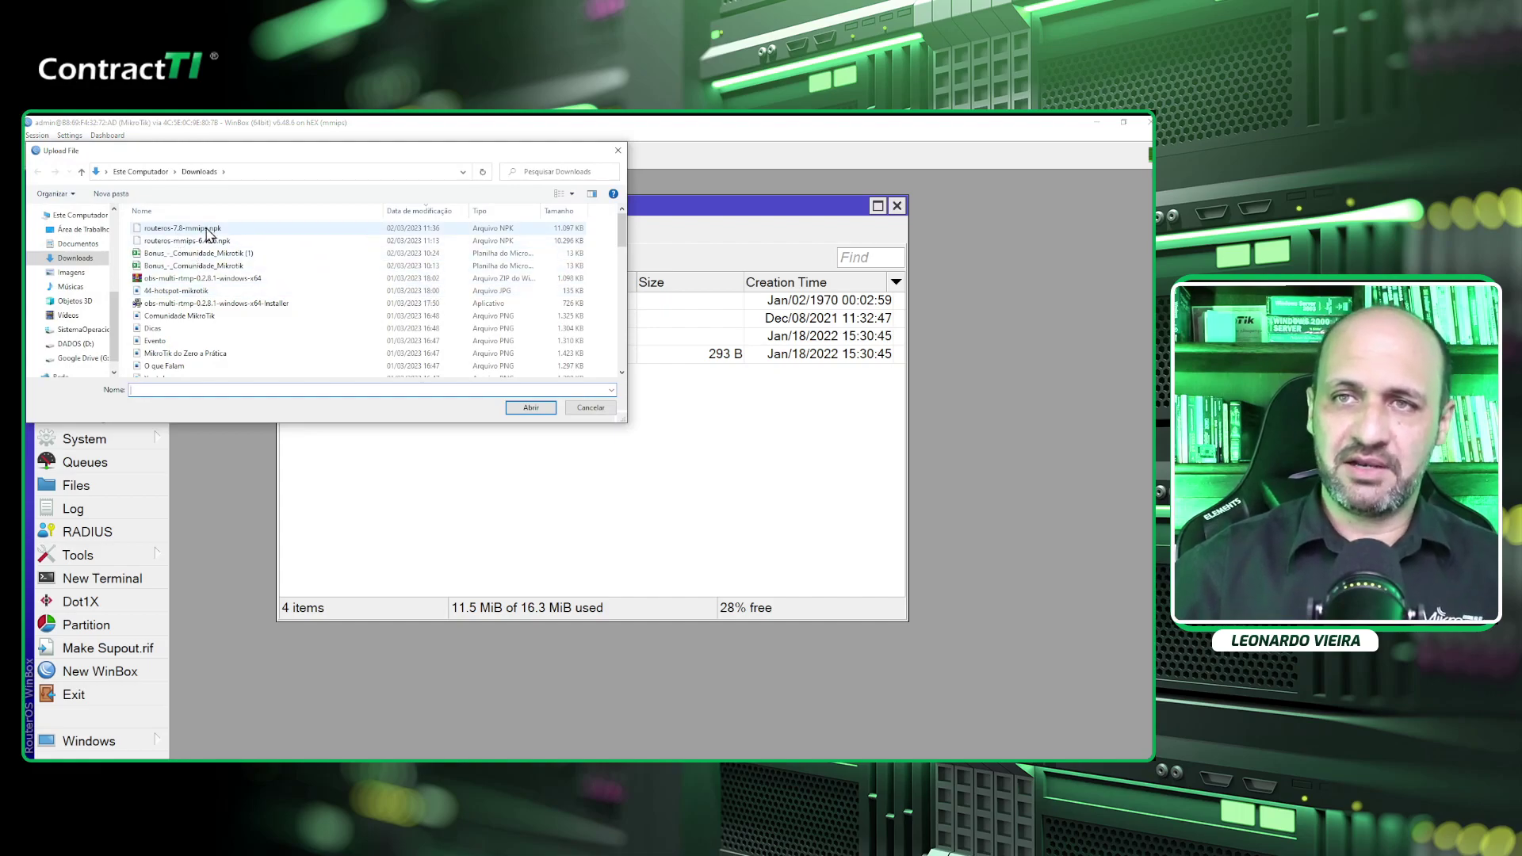
{"action": "left_click", "coordinate": [175, 230]}
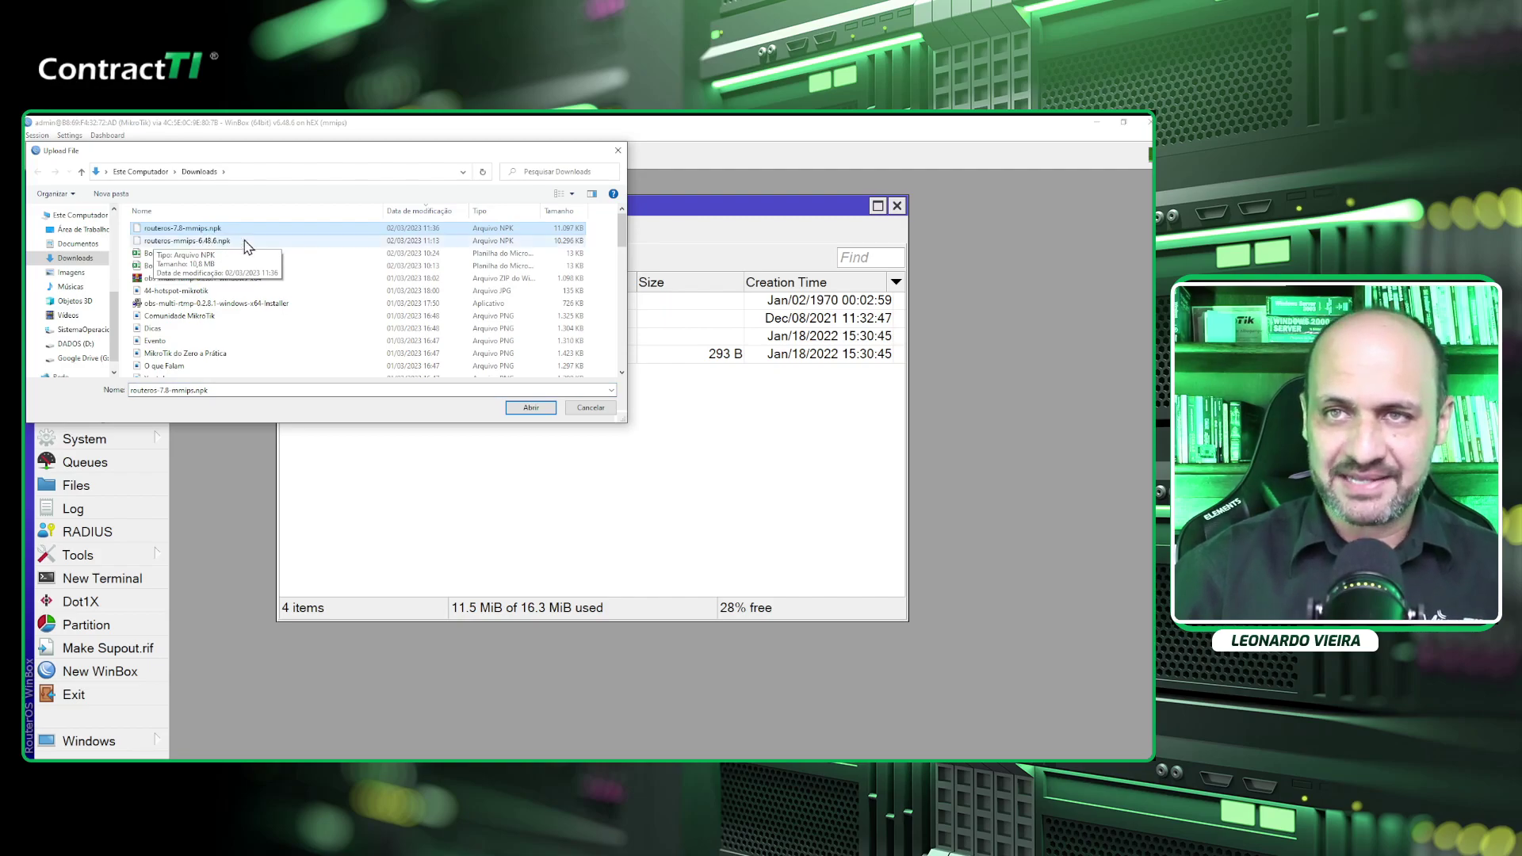
{"action": "left_click", "coordinate": [530, 408]}
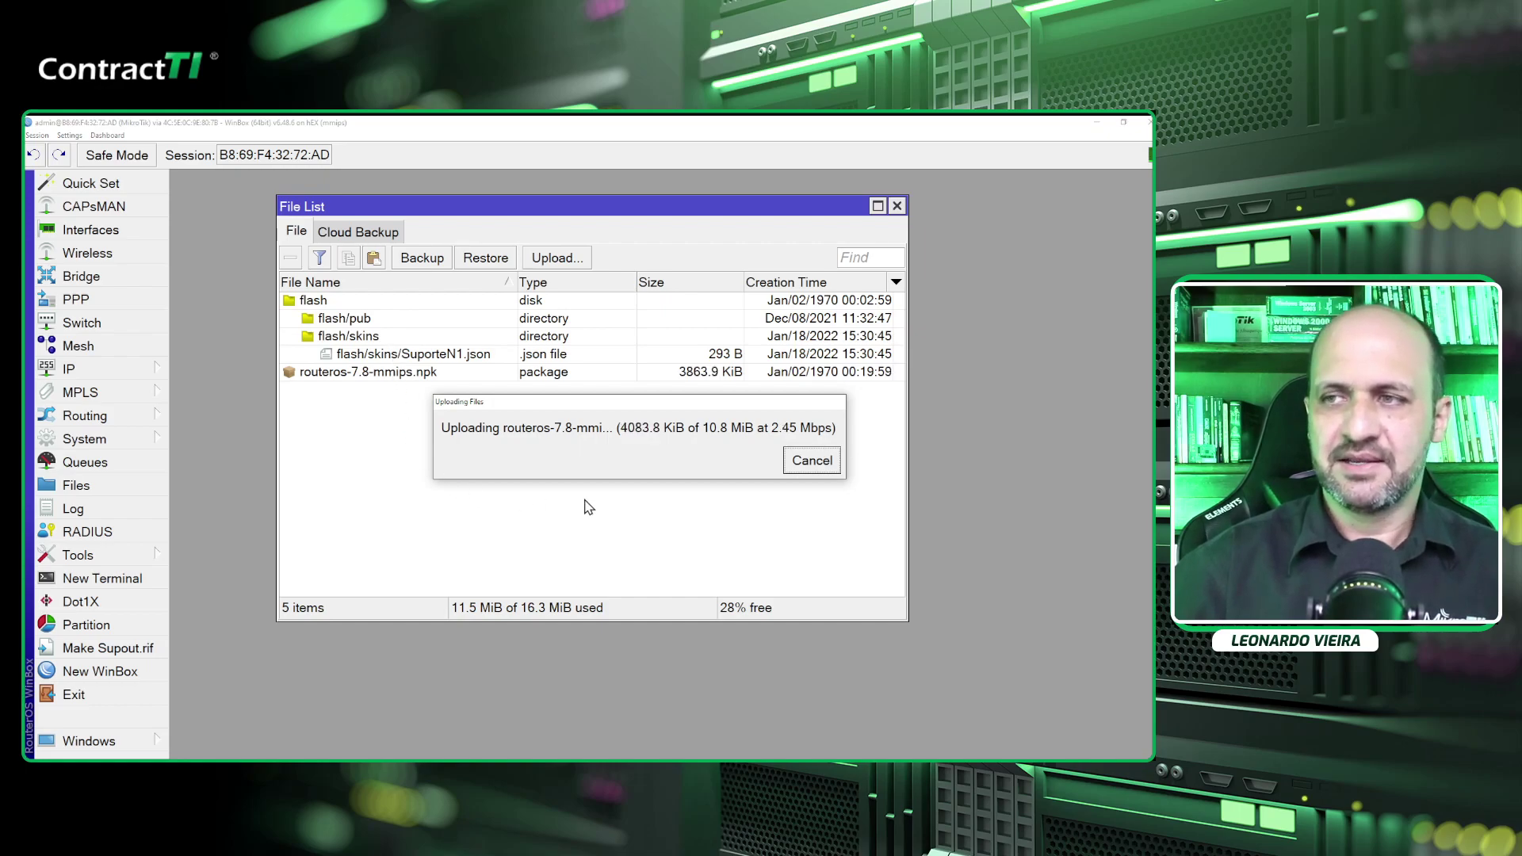
{"action": "left_click_drag", "start_coordinate": [664, 409], "coordinate": [531, 411]}
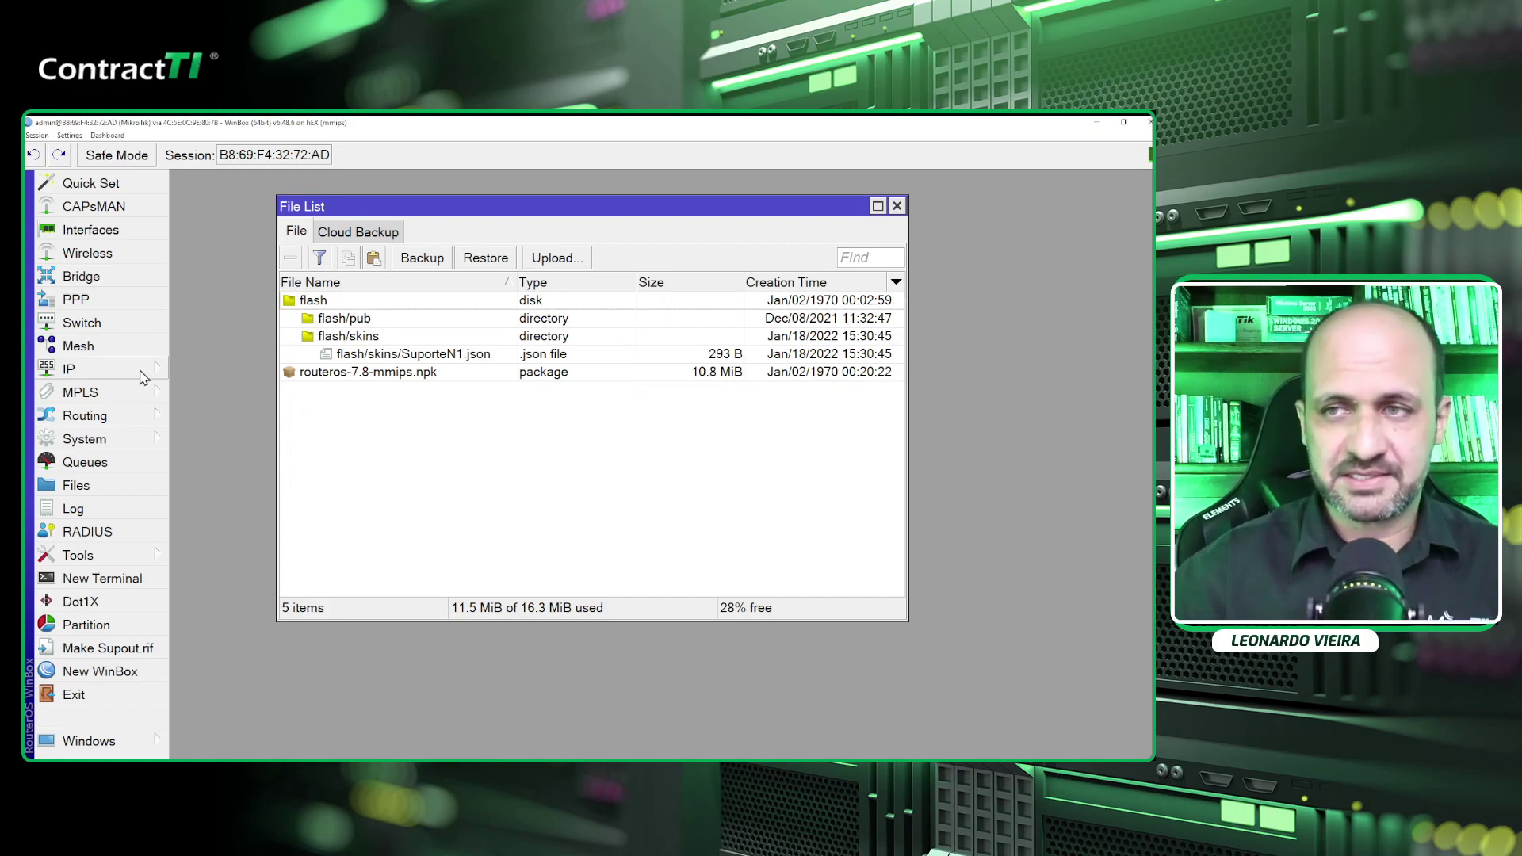
{"action": "left_click", "coordinate": [143, 374]}
{"action": "left_click", "coordinate": [187, 367]}
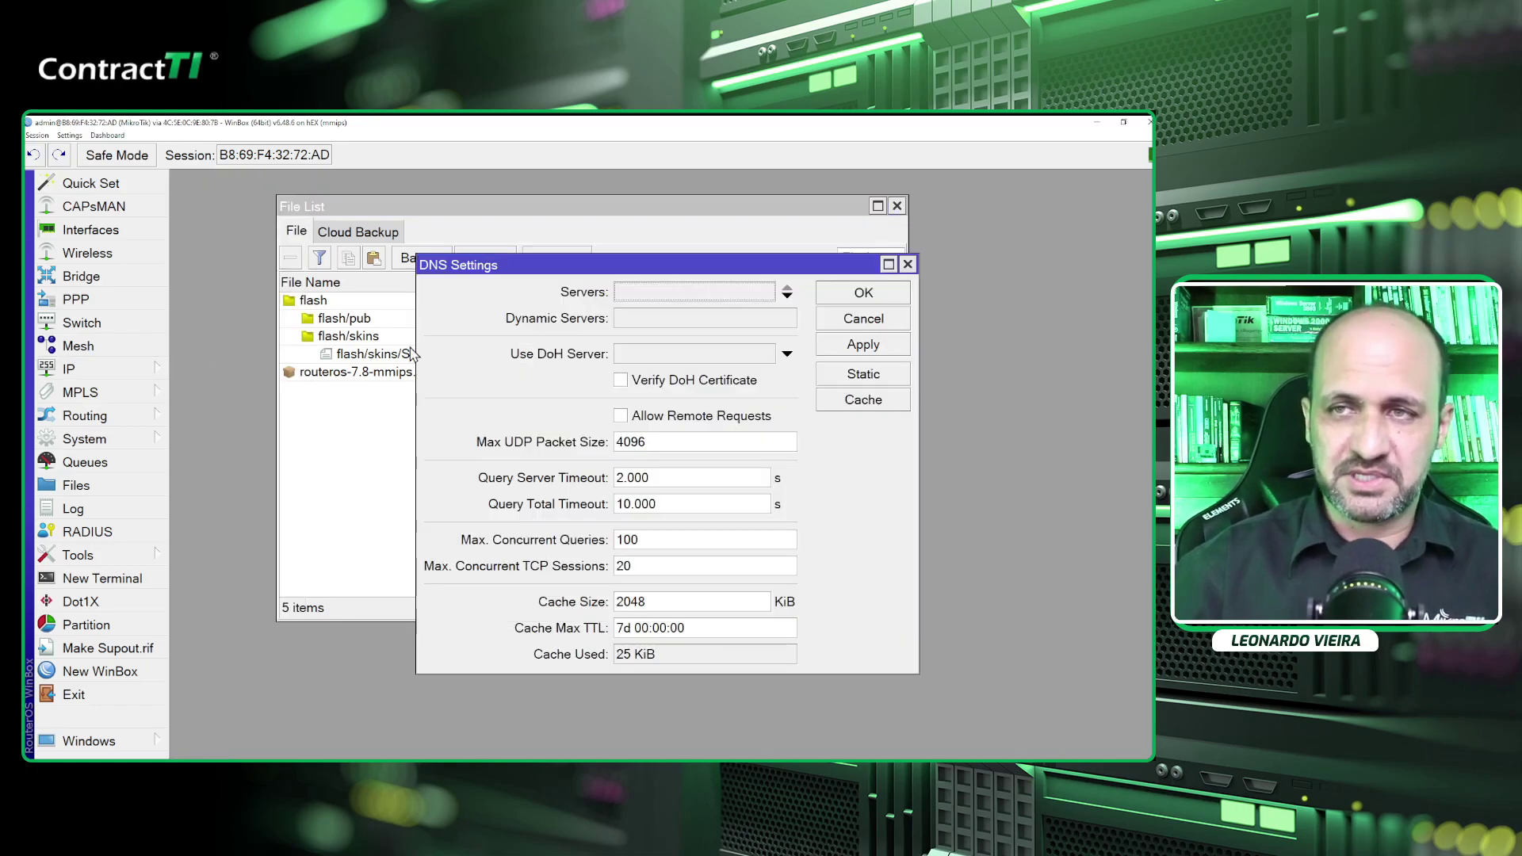
{"action": "left_click", "coordinate": [690, 292]}
{"action": "left_click_drag", "start_coordinate": [713, 266], "coordinate": [527, 250]}
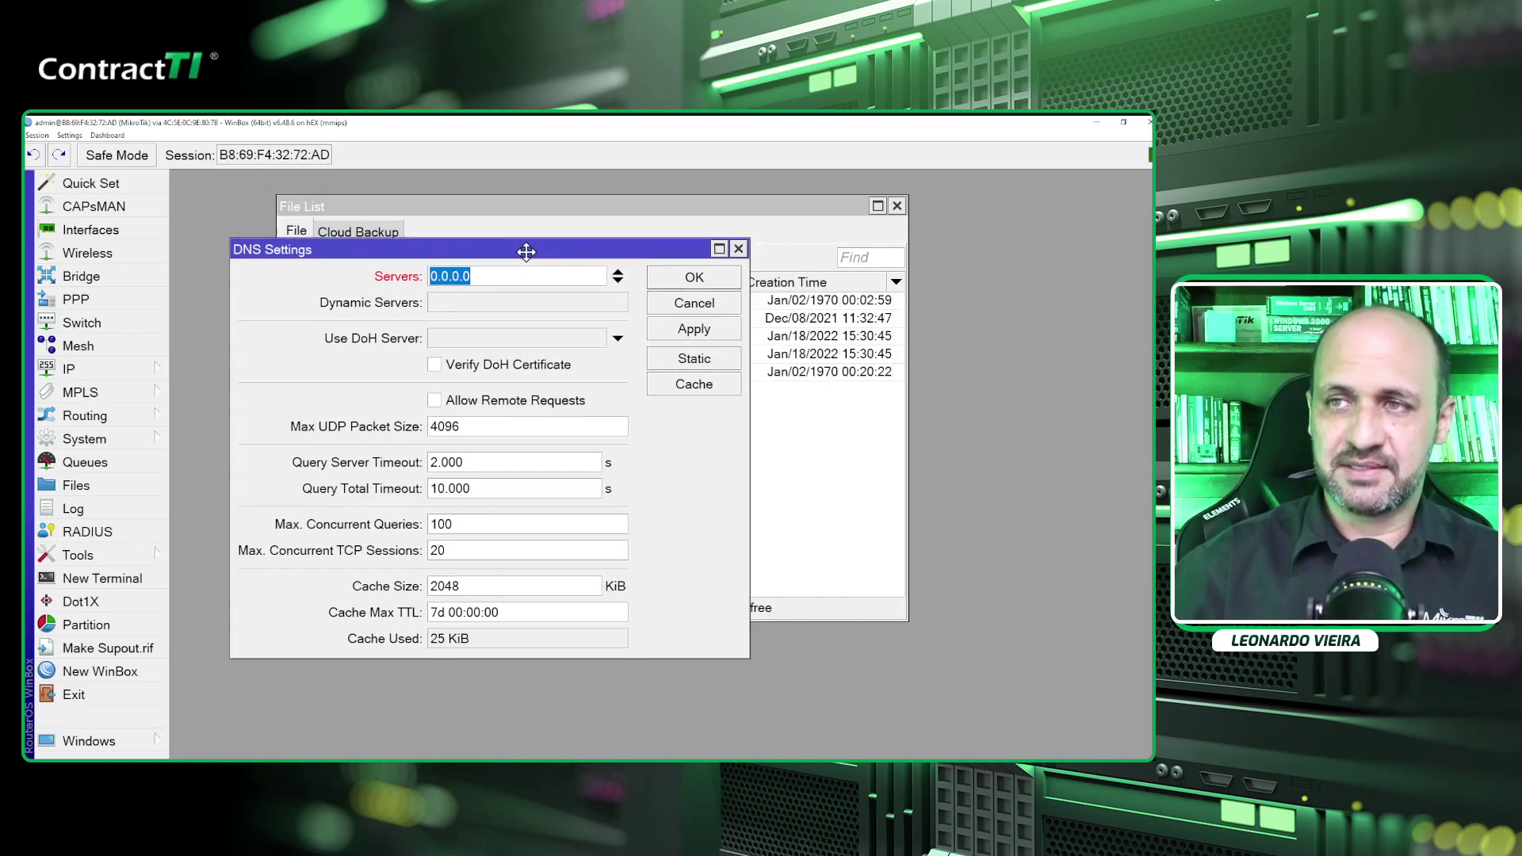
{"action": "left_click", "coordinate": [619, 272]}
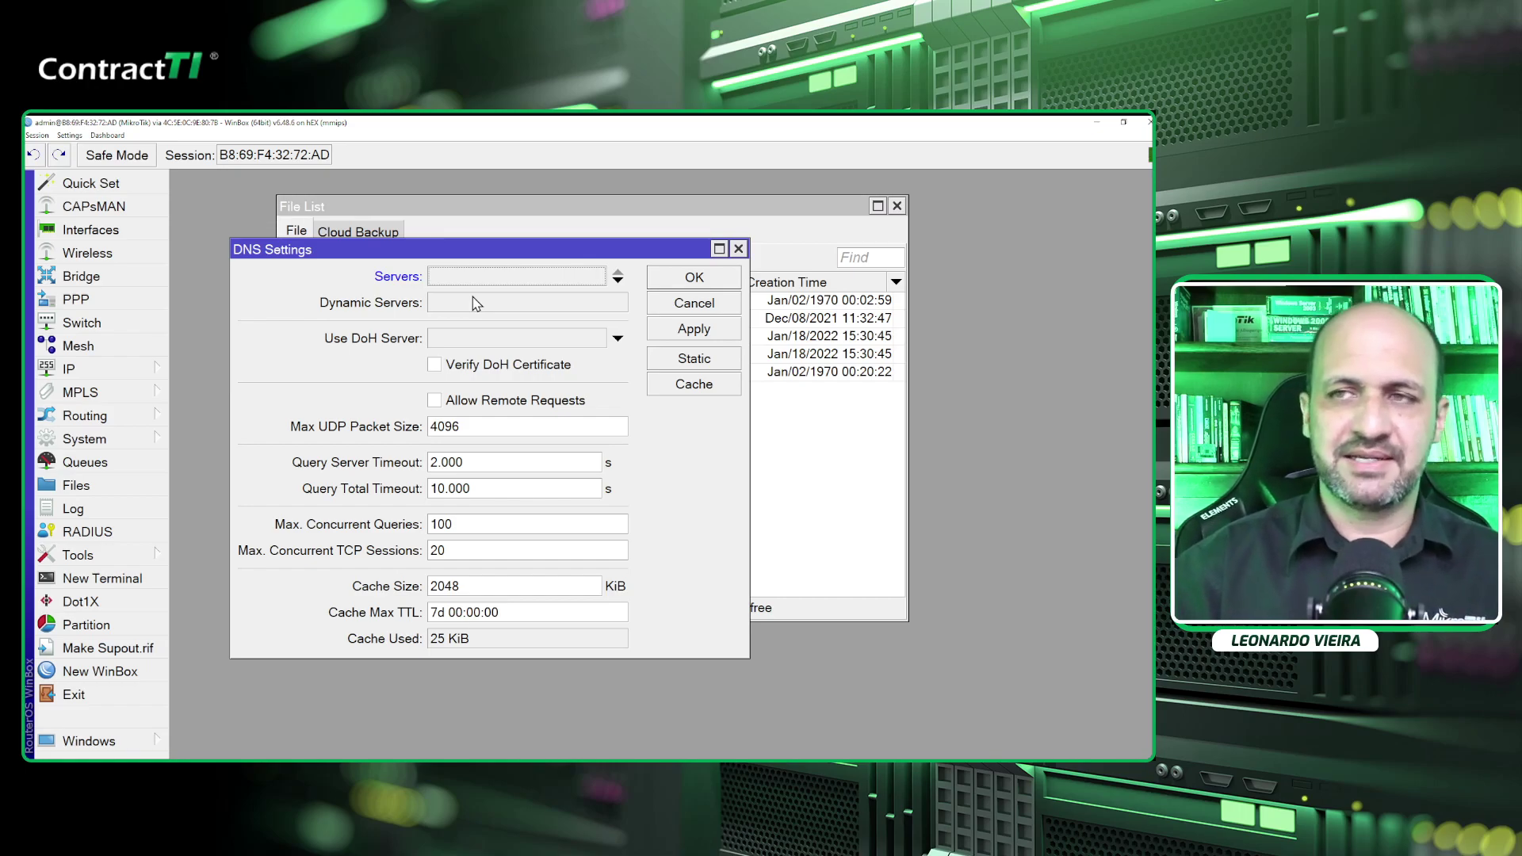
{"action": "key", "text": "Escape"}
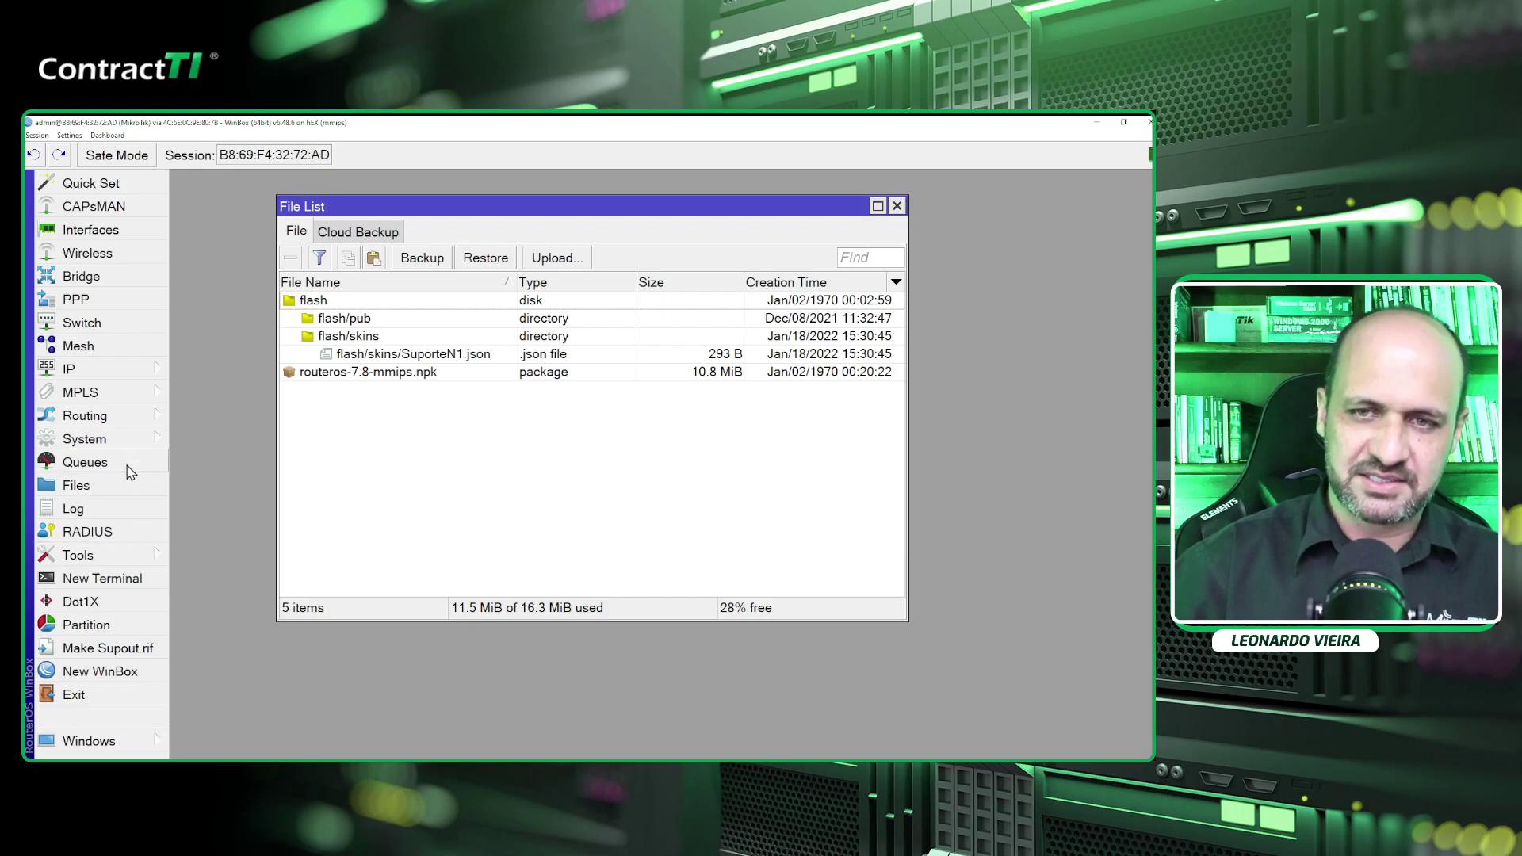
Reboot the router via System > Reboot so it installs RouterOS 7.8.
{"action": "left_click", "coordinate": [127, 440]}
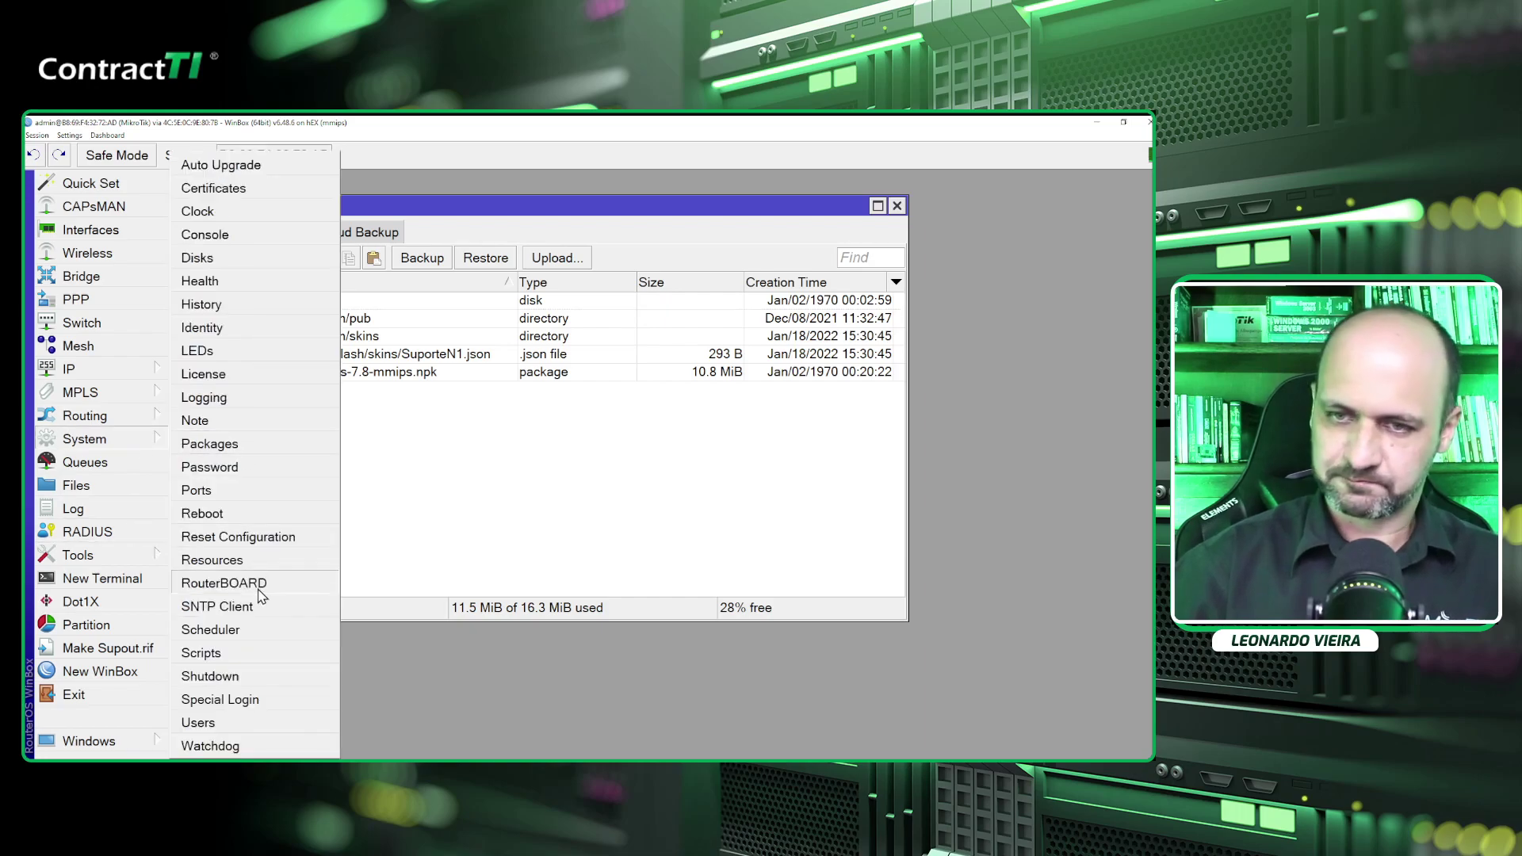
{"action": "left_click", "coordinate": [254, 517]}
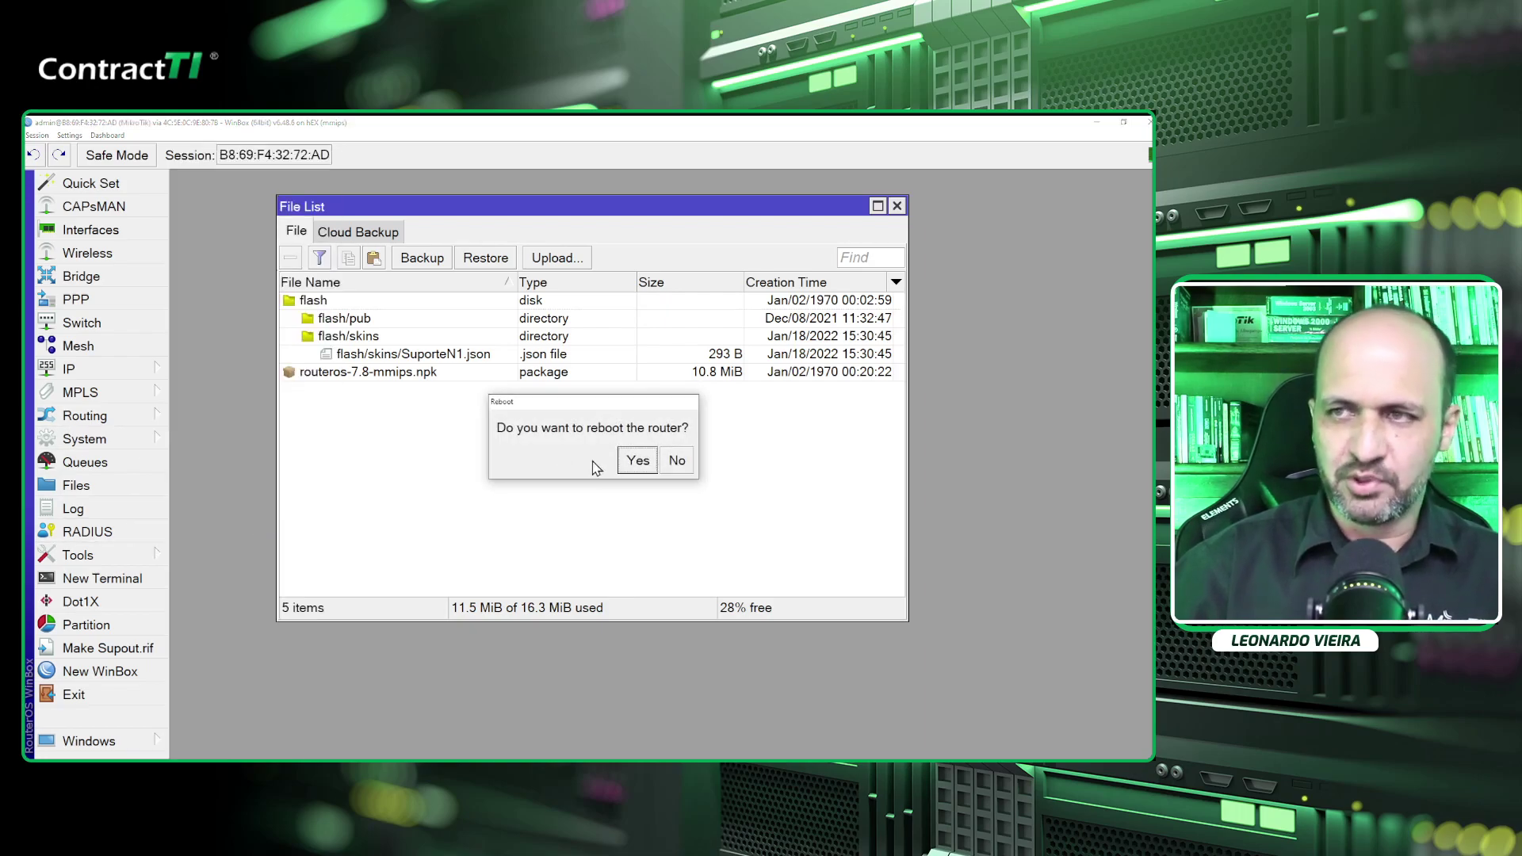
{"action": "left_click", "coordinate": [638, 460]}
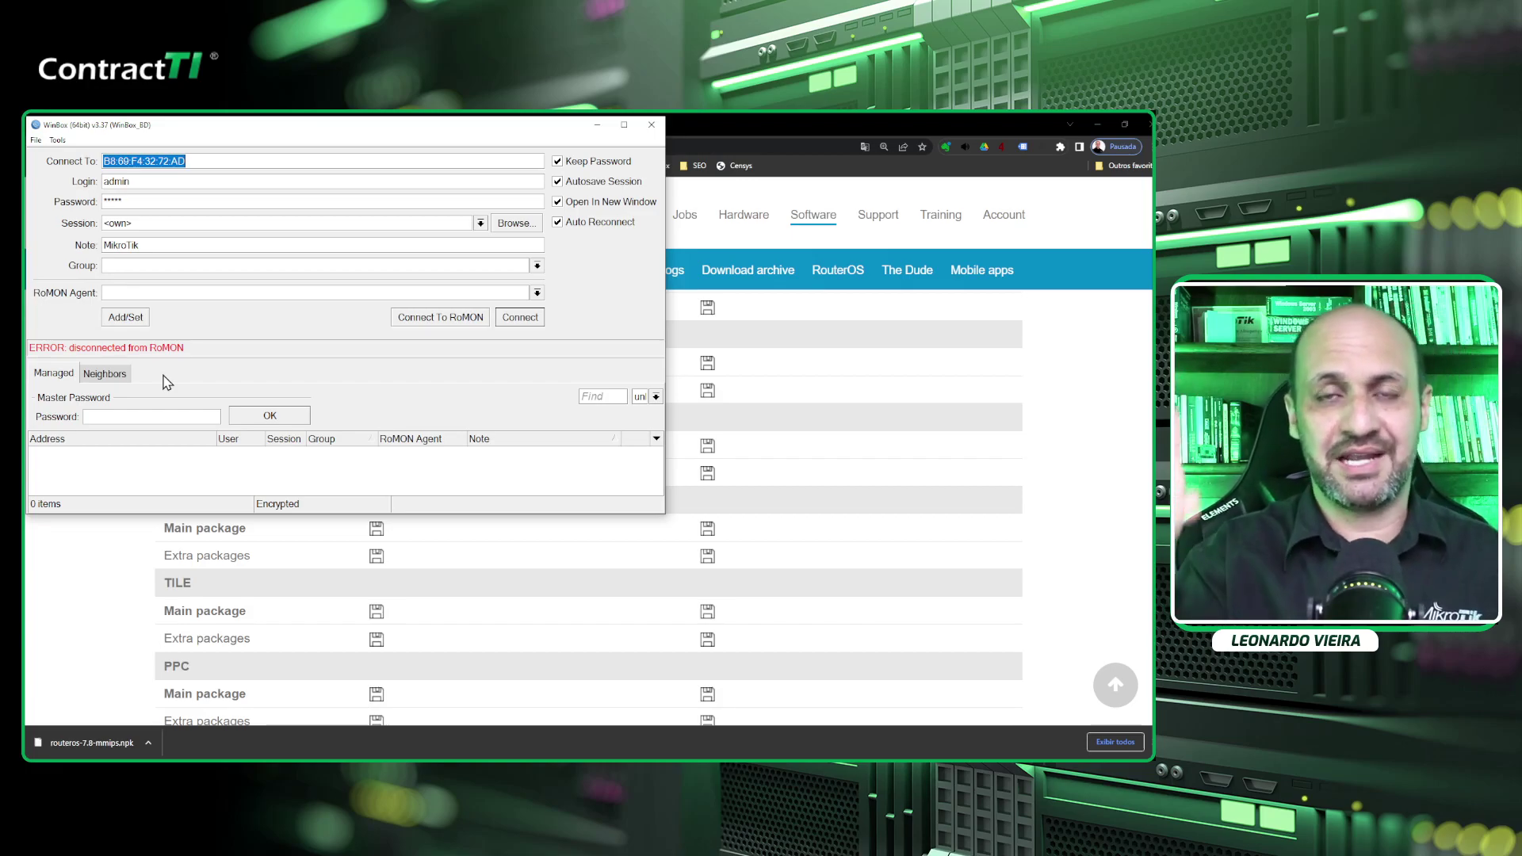
Select CASA-Borda from the Neighbors list and enter its login name and password.
{"action": "left_click", "coordinate": [110, 380]}
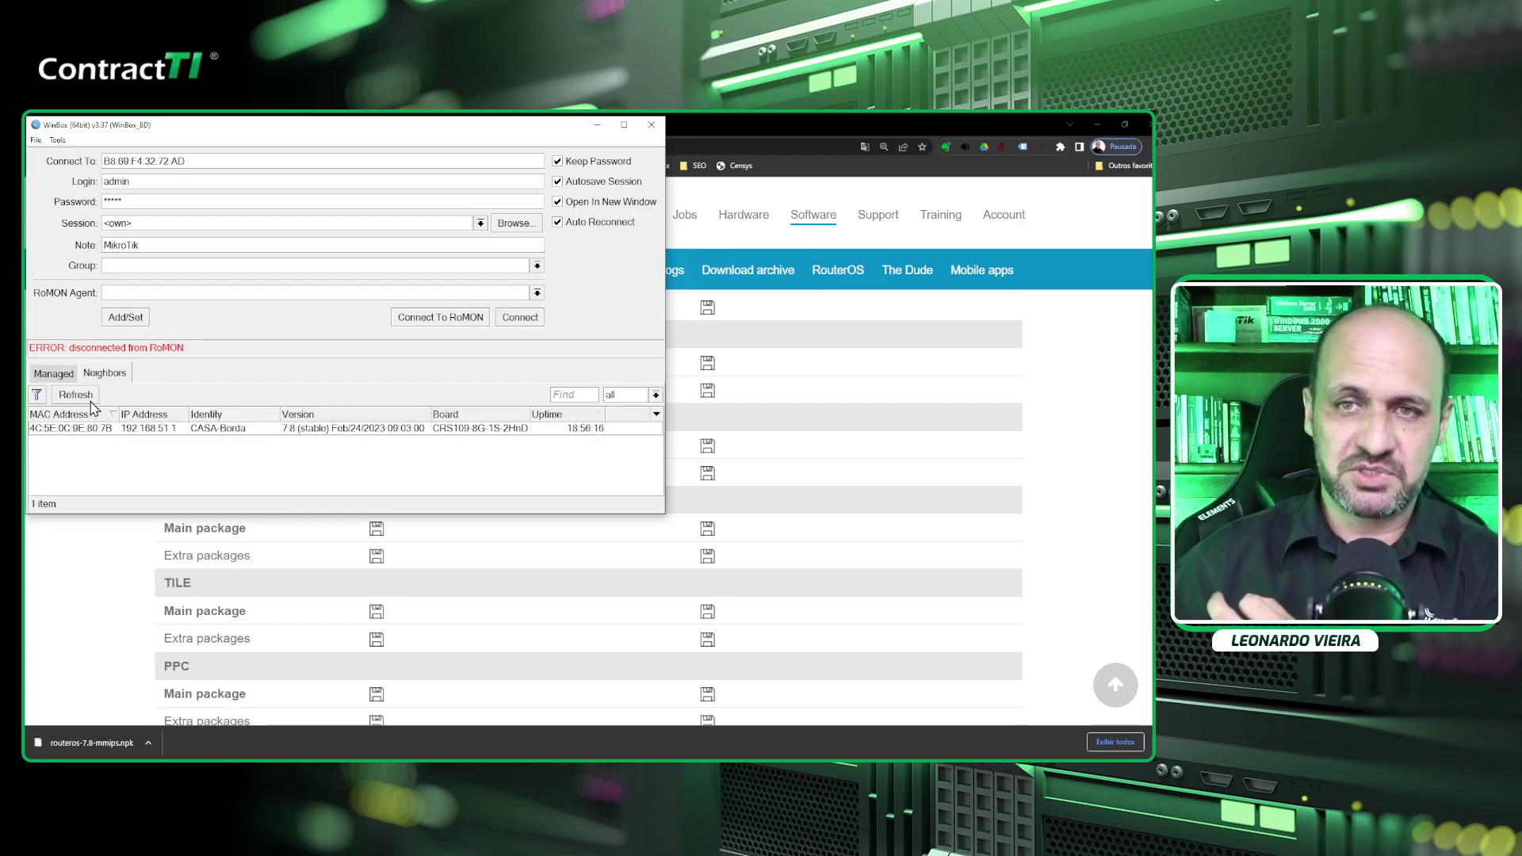
{"action": "left_click", "coordinate": [116, 432]}
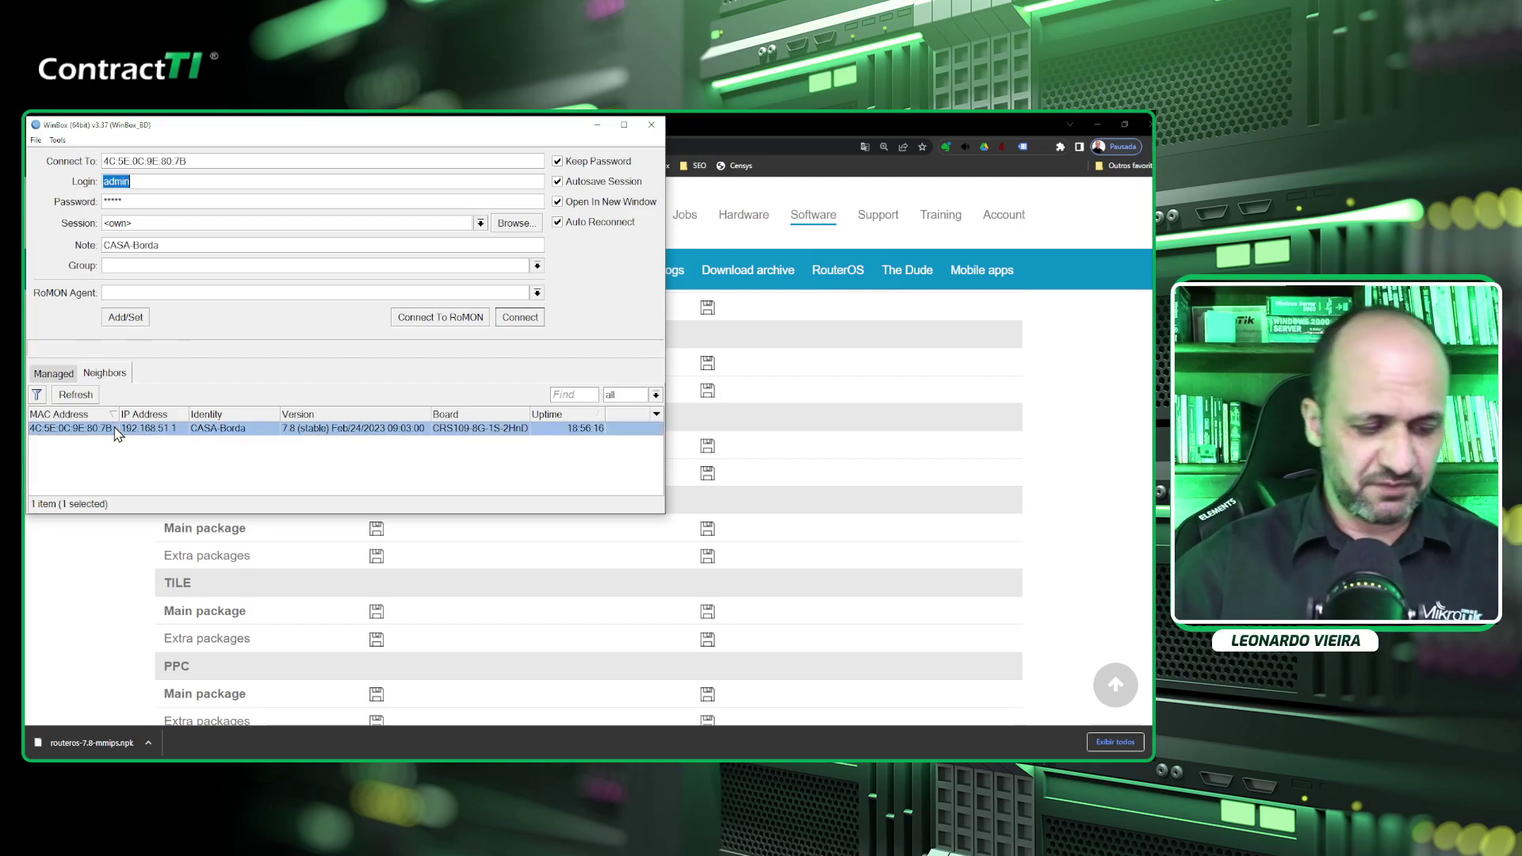
{"action": "type", "text": "leomikro"}
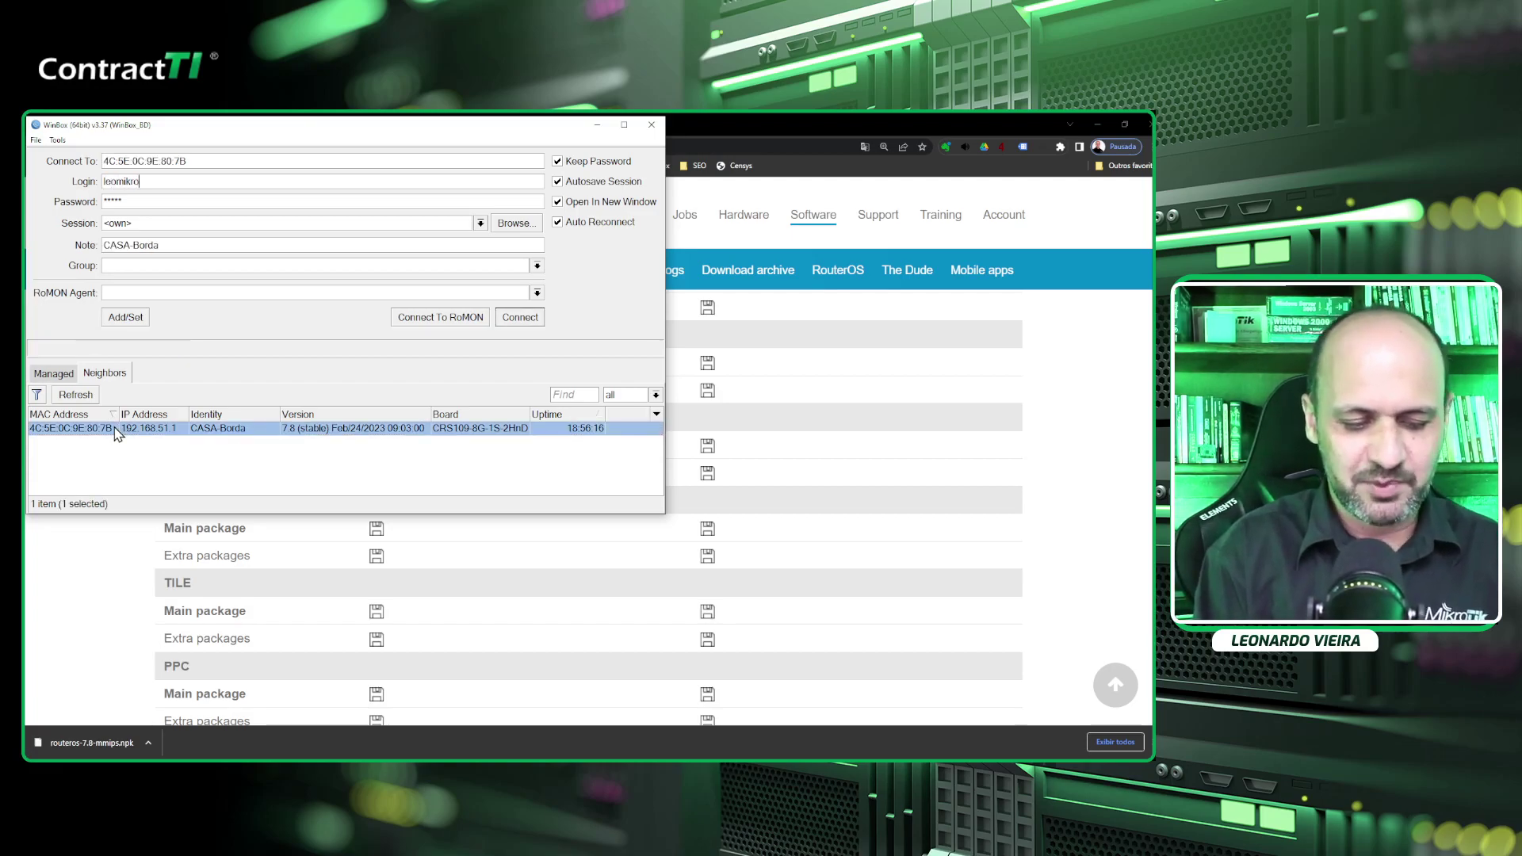
{"action": "type", "text": "tik"}
{"action": "key", "text": "Tab"}
{"action": "type", "text": "*******"}
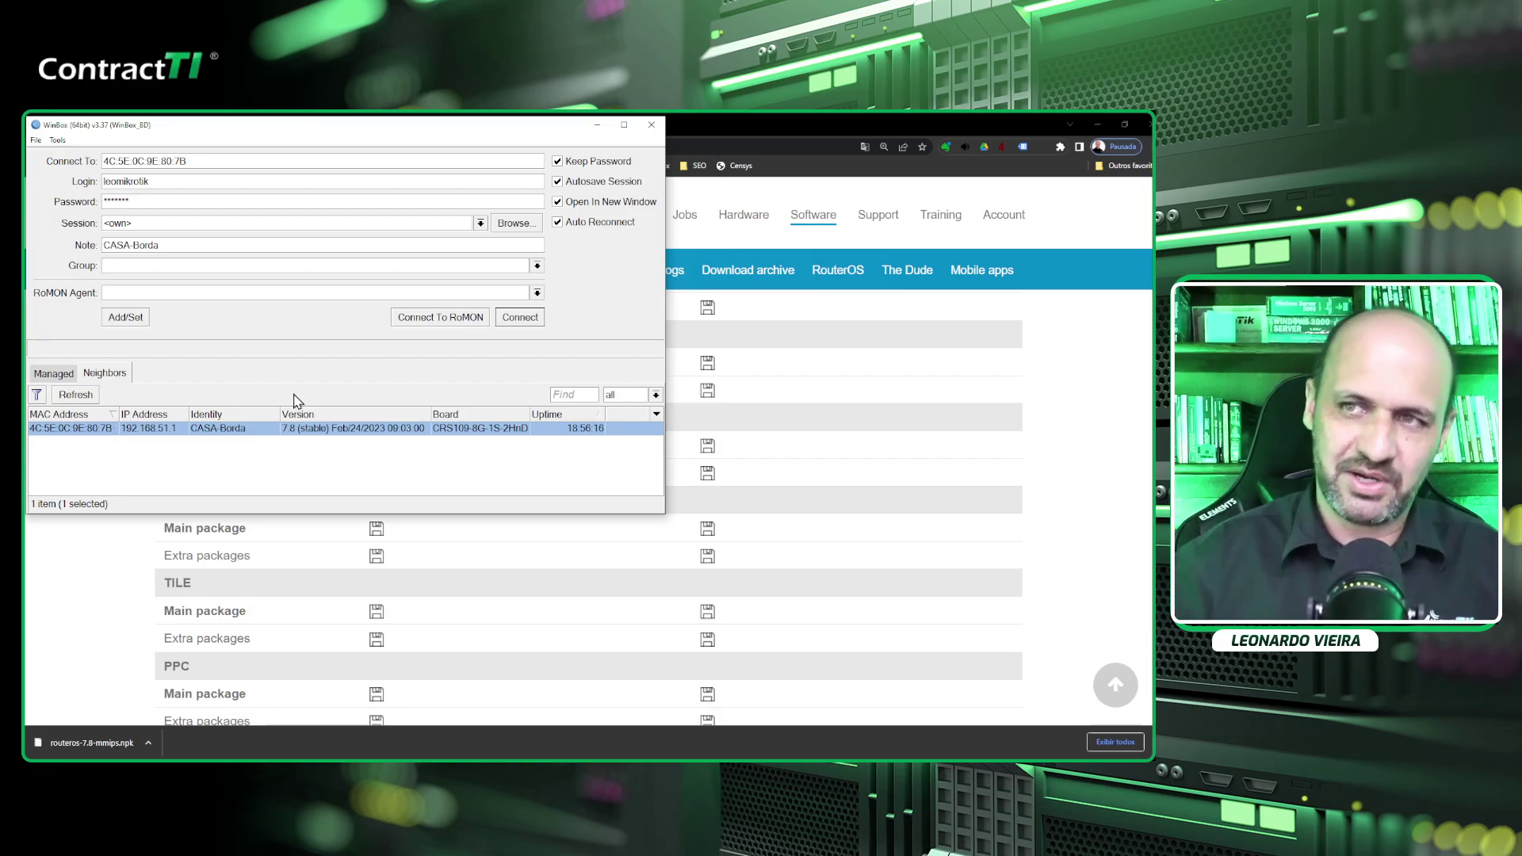
Connect over RoMON to the RB750Gr3, logging in as admin with its password.
{"action": "left_click", "coordinate": [414, 330]}
{"action": "left_click", "coordinate": [137, 429]}
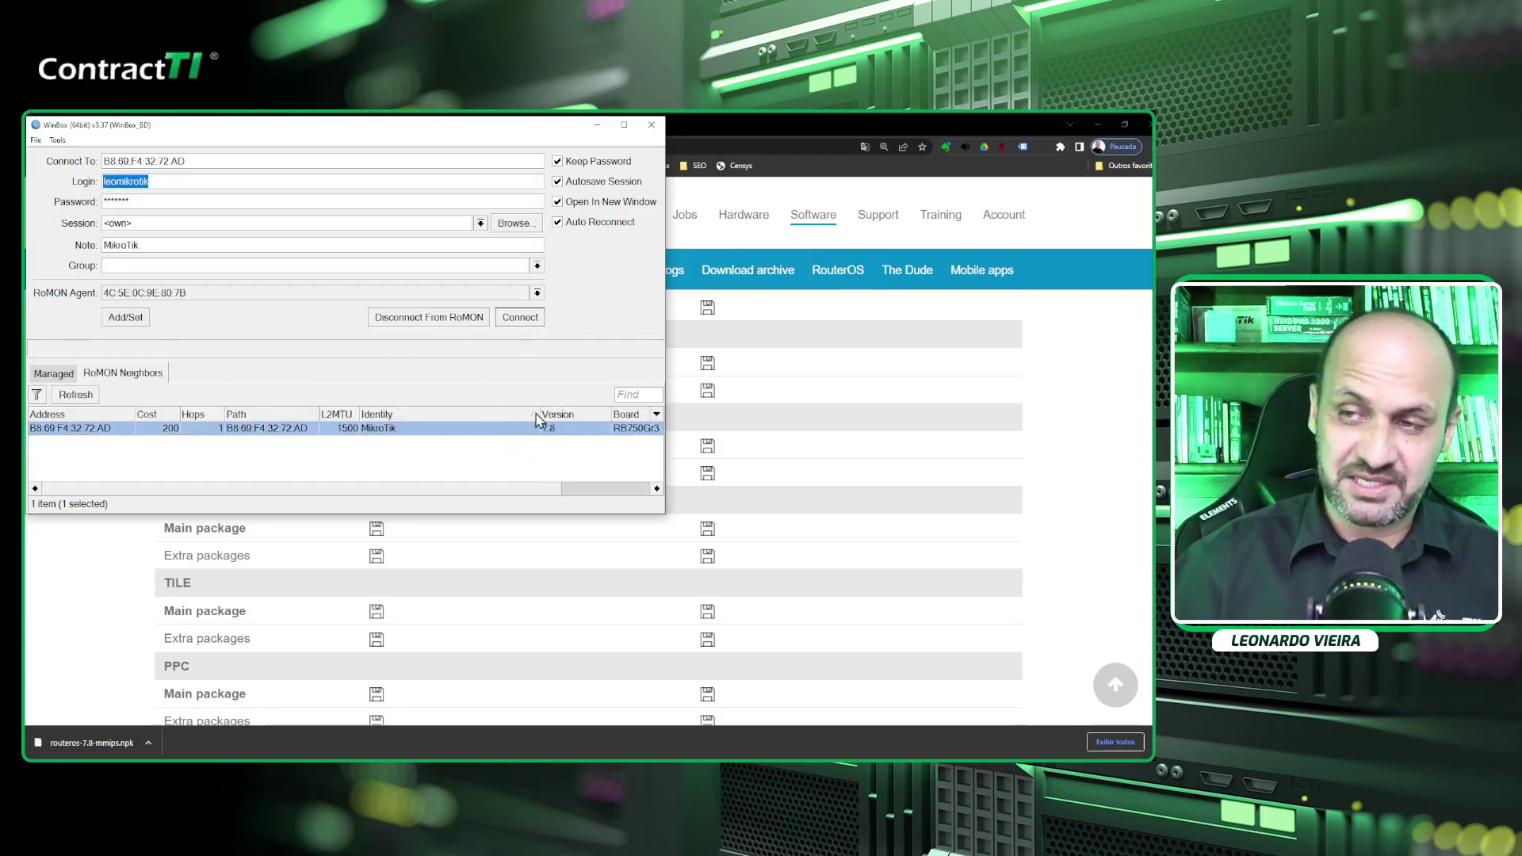
{"action": "left_click", "coordinate": [532, 321]}
{"action": "left_click", "coordinate": [221, 186]}
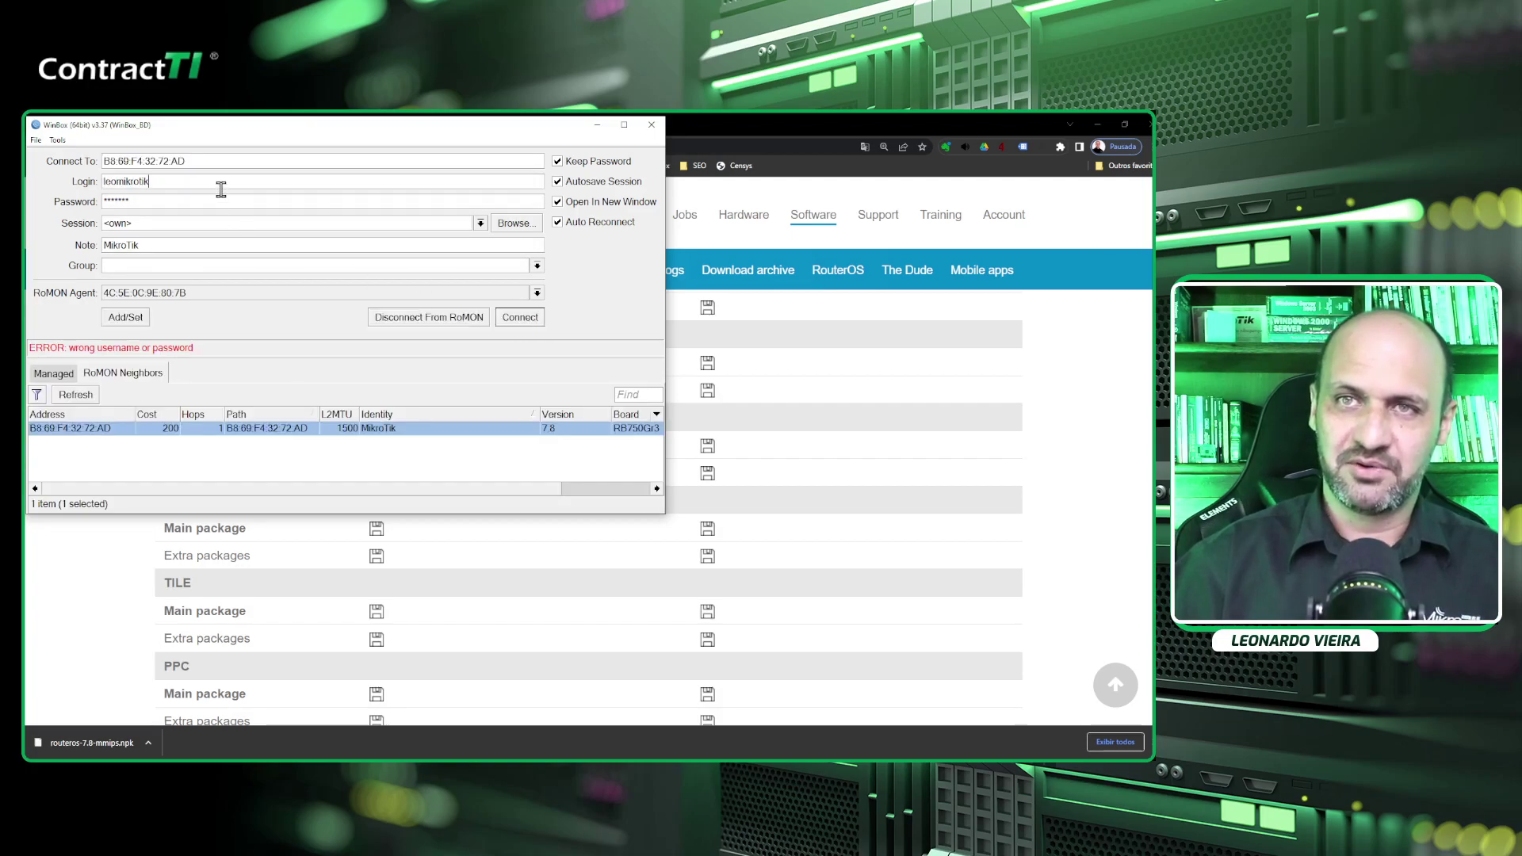
{"action": "double_click", "coordinate": [221, 187]}
{"action": "type", "text": "ad"}
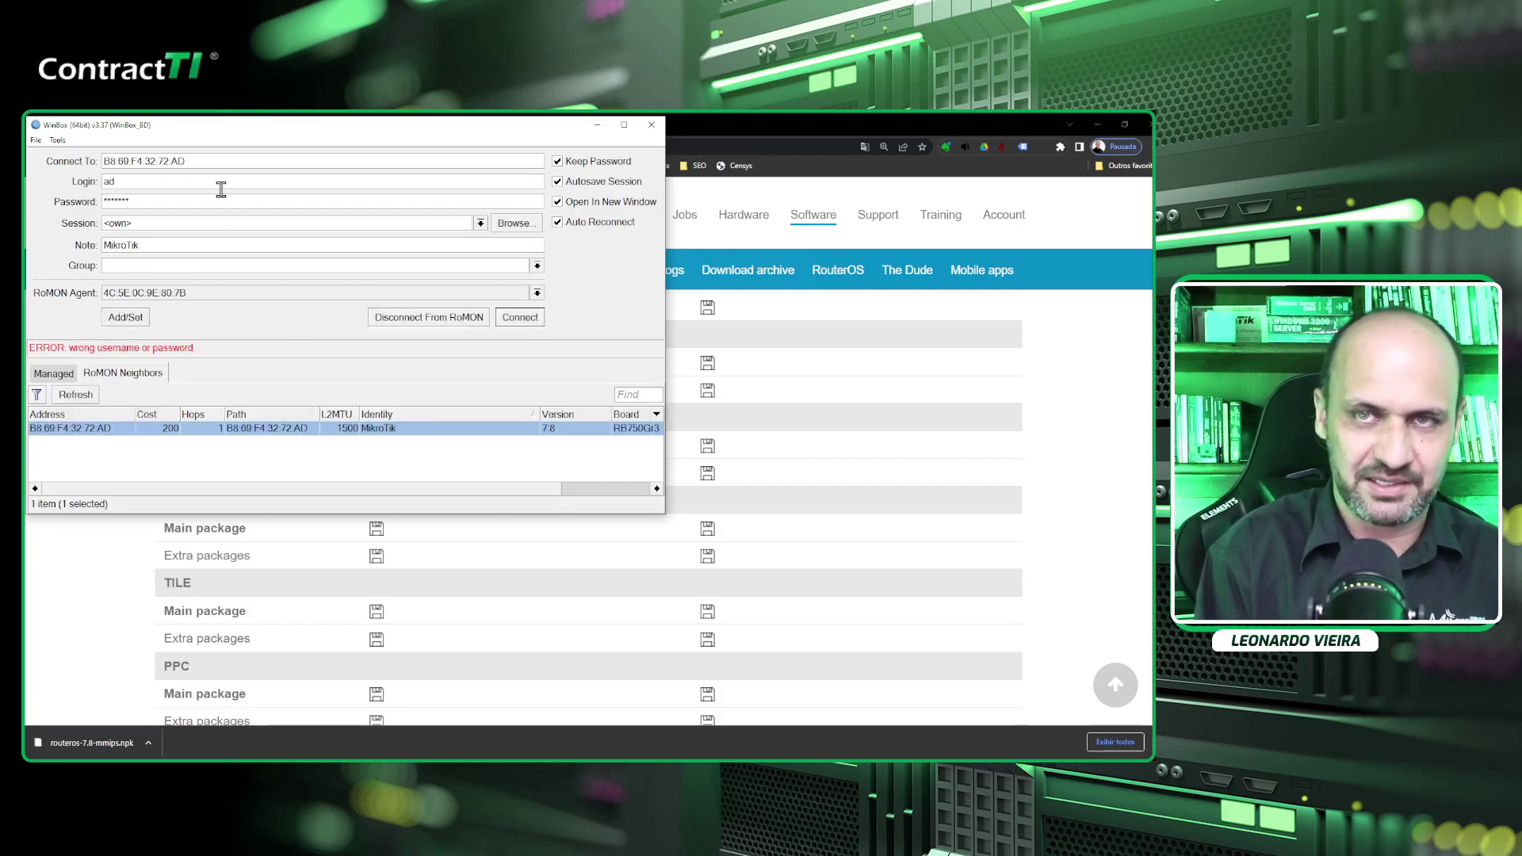
{"action": "type", "text": "min"}
{"action": "key", "text": "Tab"}
{"action": "type", "text": "123"}
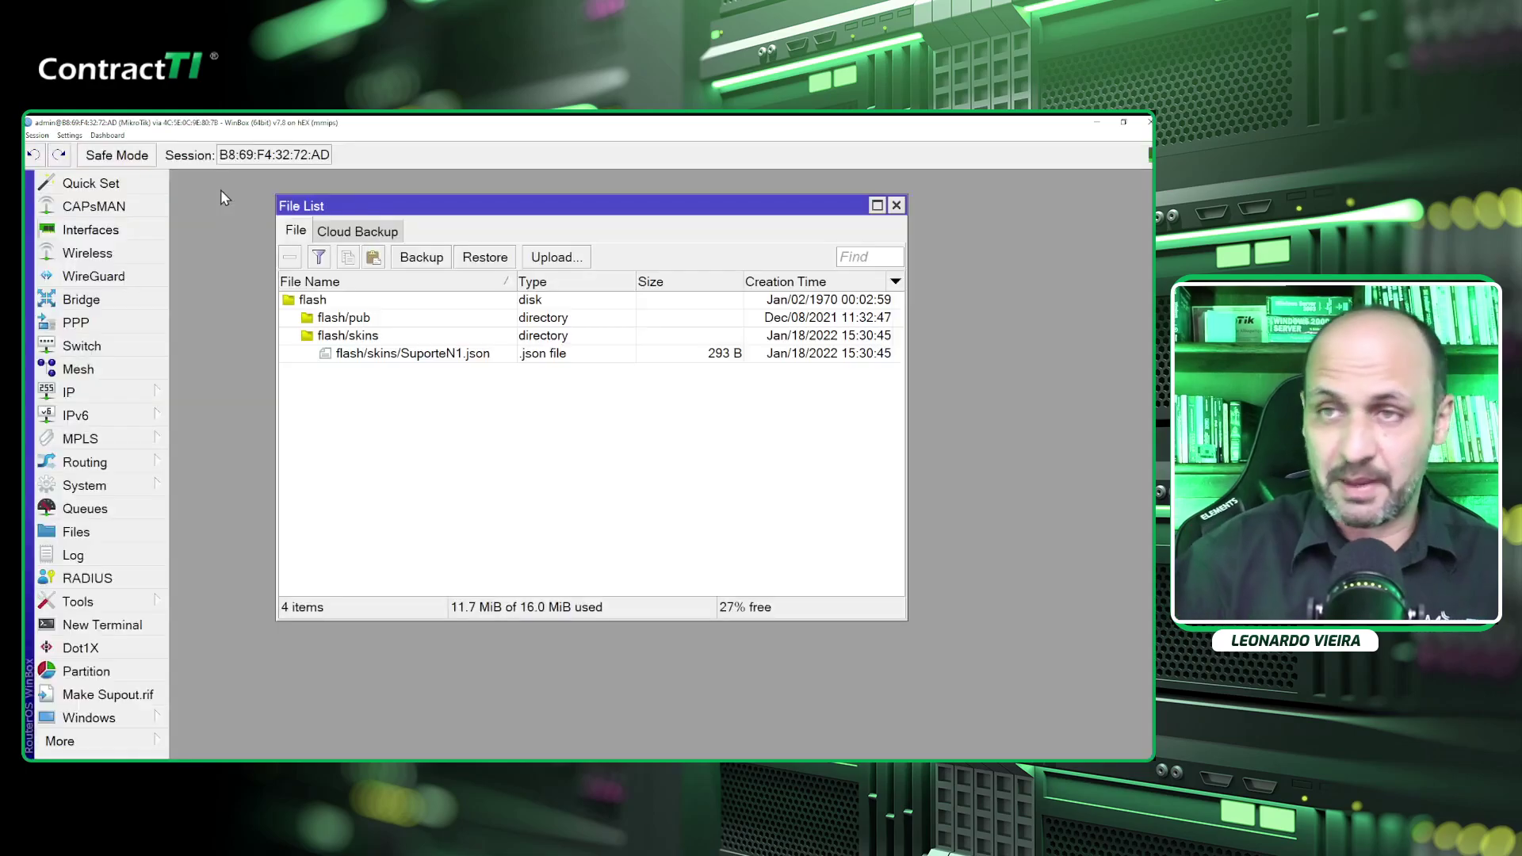
{"action": "key", "text": "Escape"}
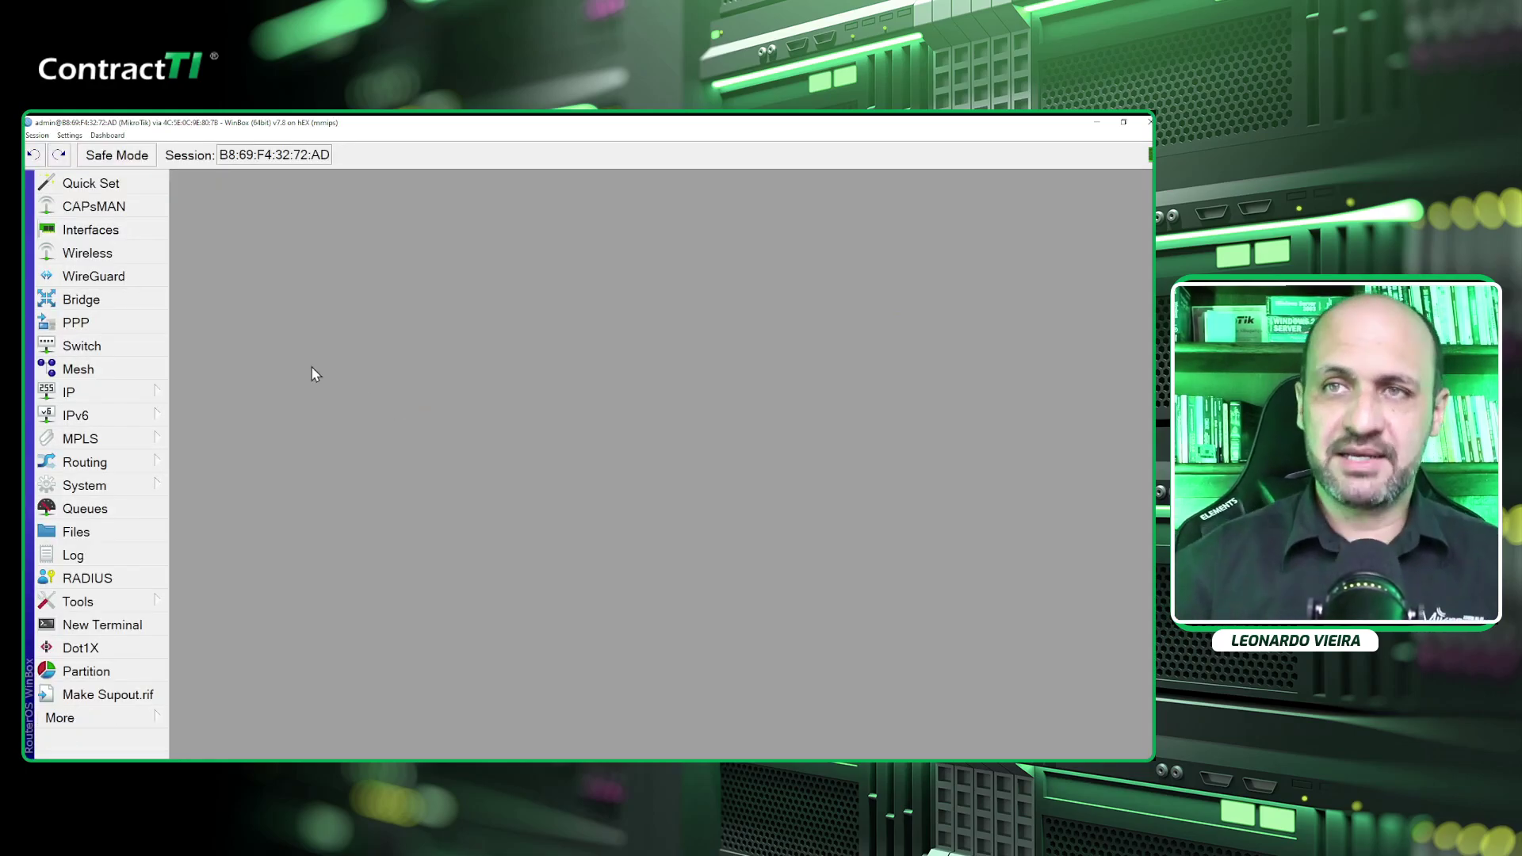
{"action": "left_click", "coordinate": [127, 486]}
{"action": "left_click", "coordinate": [234, 474]}
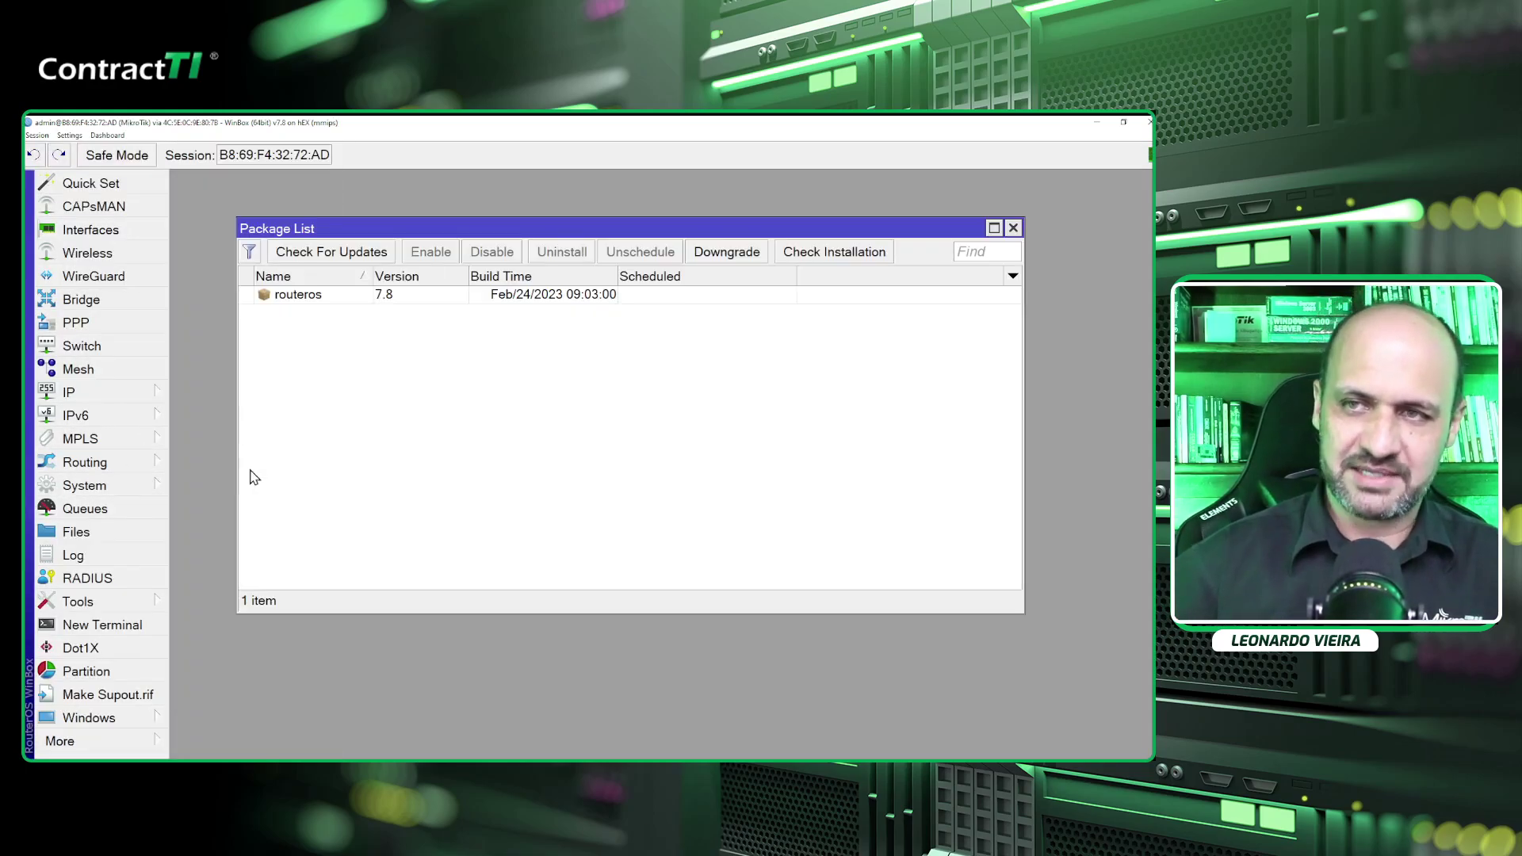
{"action": "left_click", "coordinate": [379, 302]}
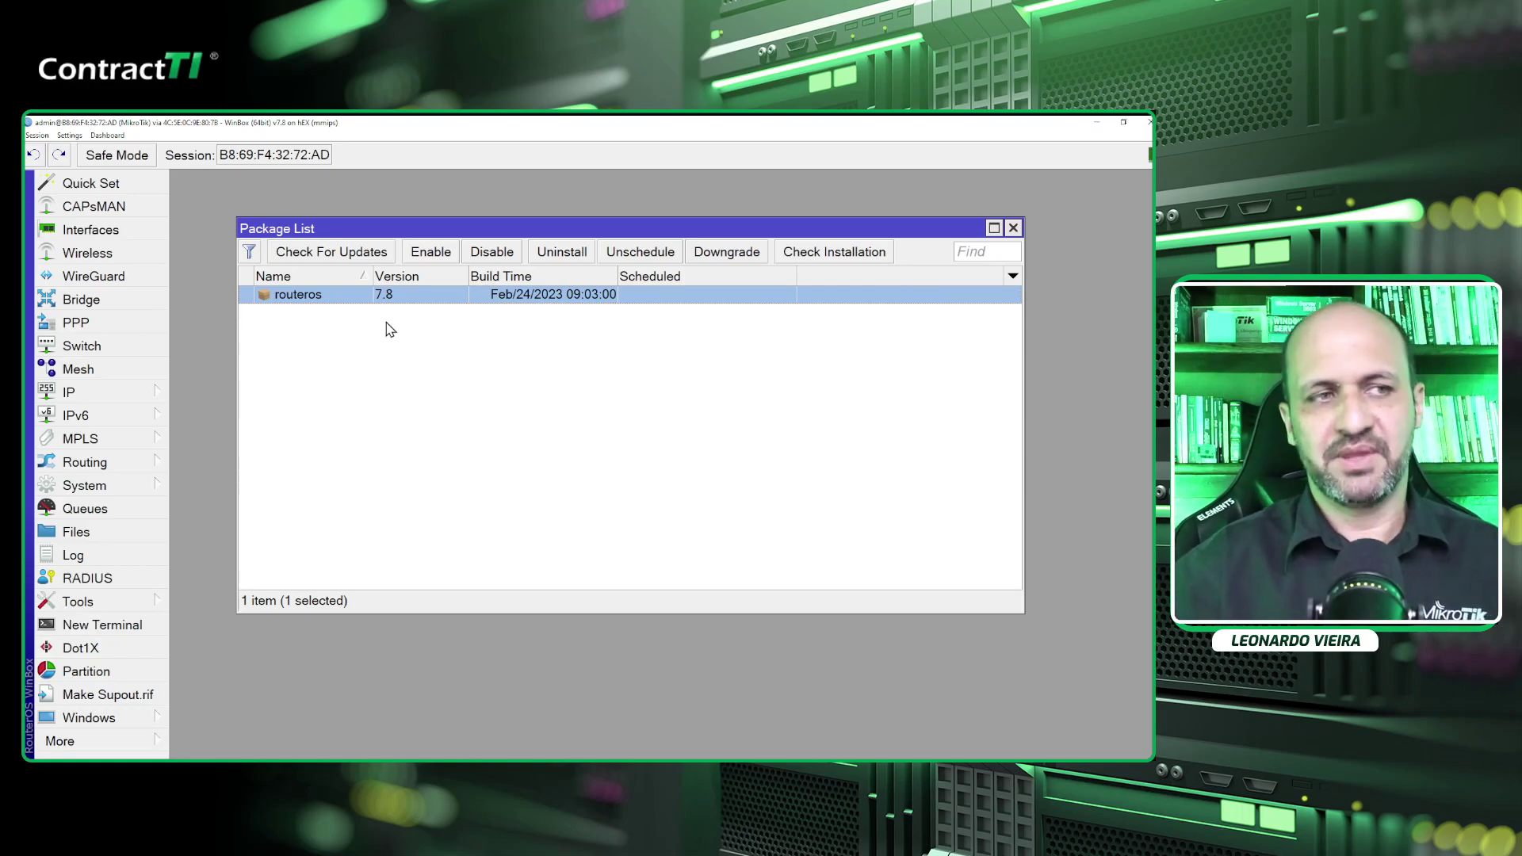
{"action": "key", "text": "Escape"}
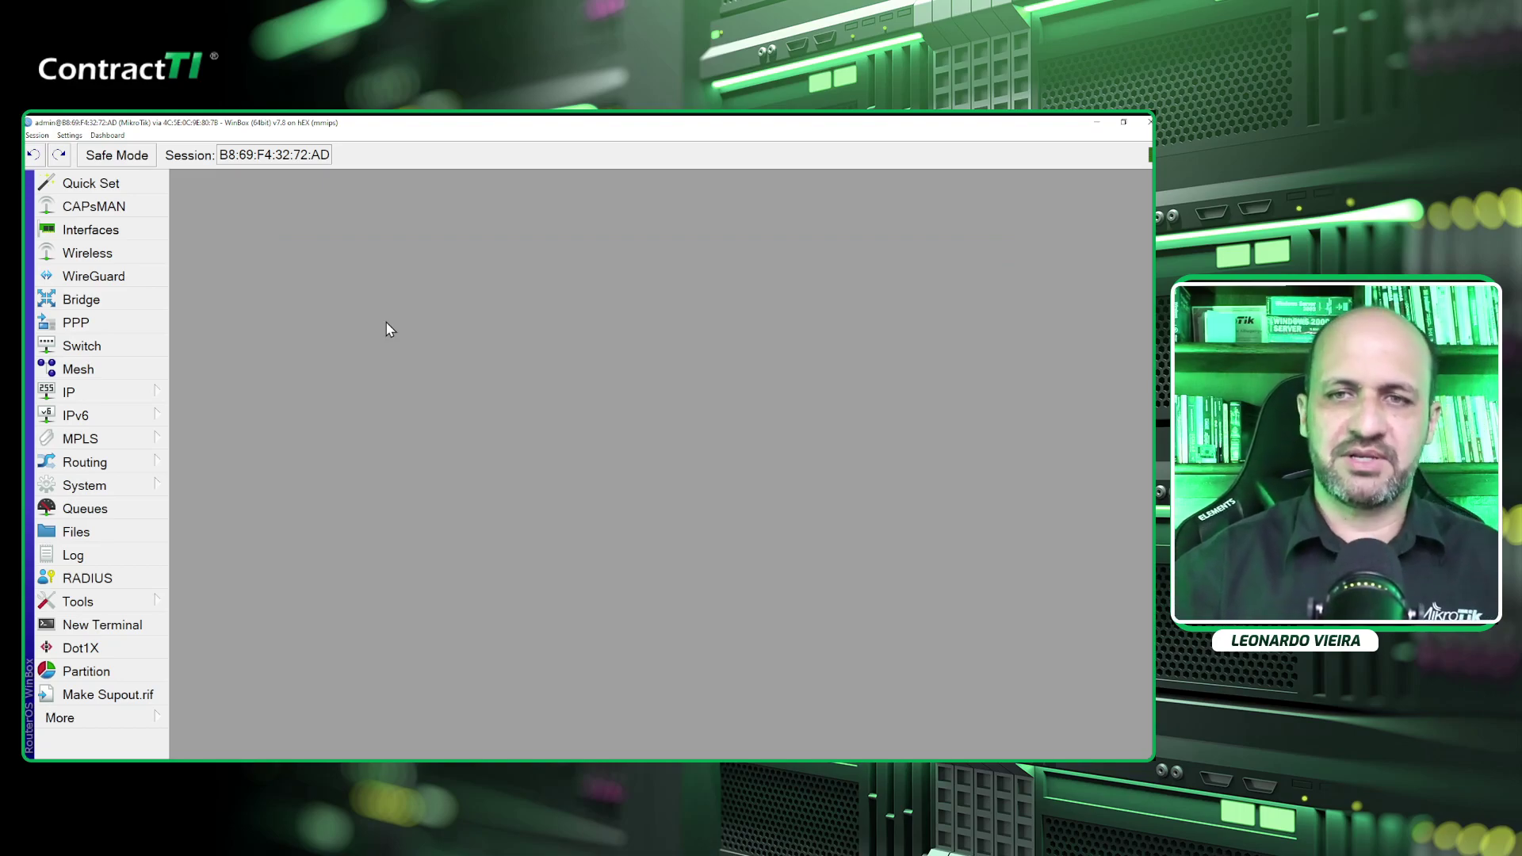
Upgrade the RouterBOARD firmware from current 6.48.6 to 7.8 and confirm the upgrade.
{"action": "left_click", "coordinate": [146, 486]}
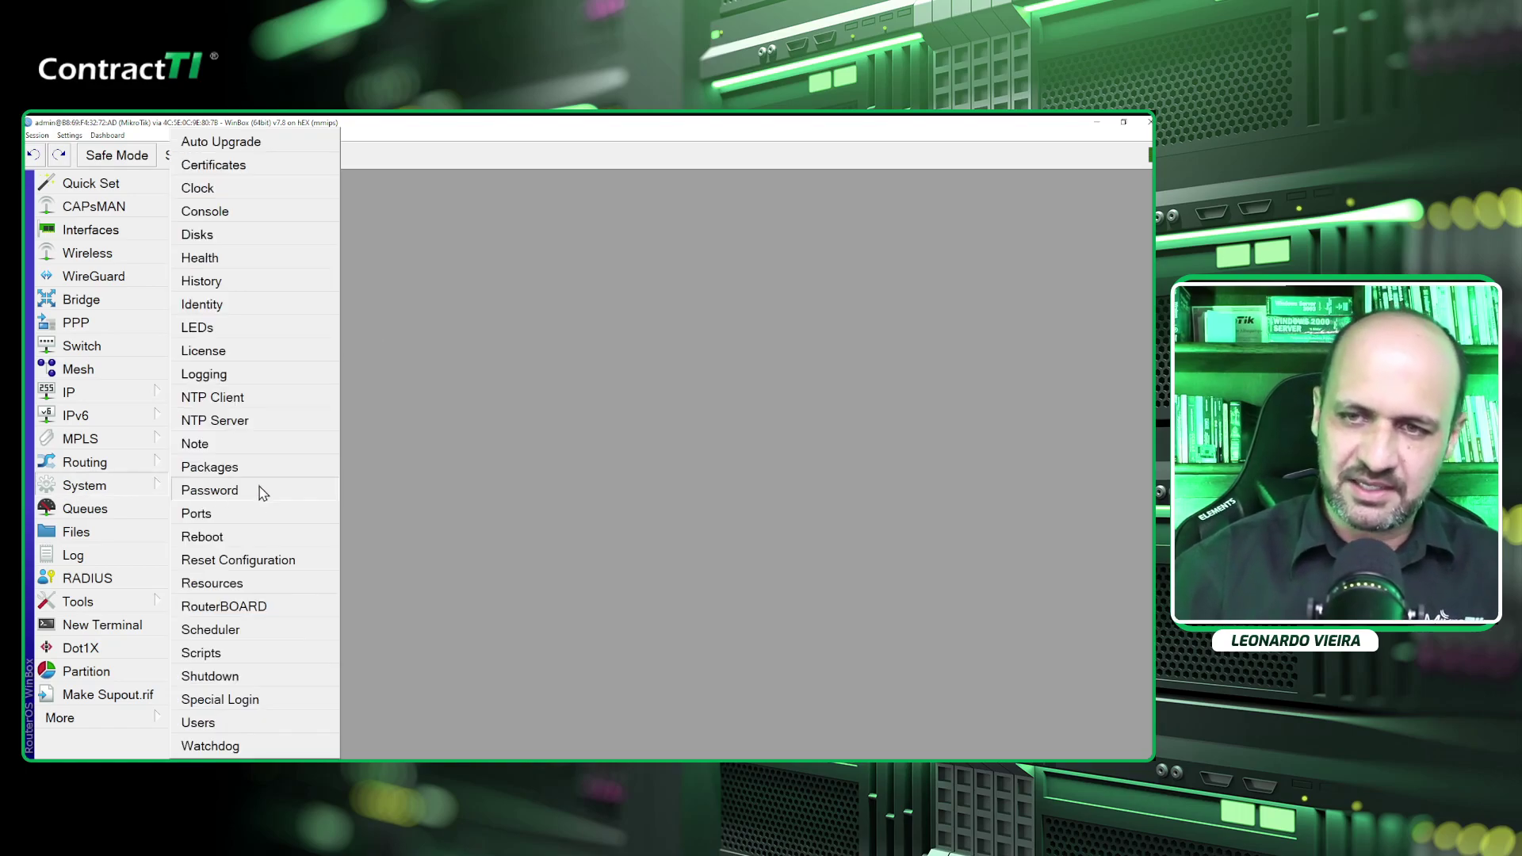
{"action": "left_click", "coordinate": [225, 607]}
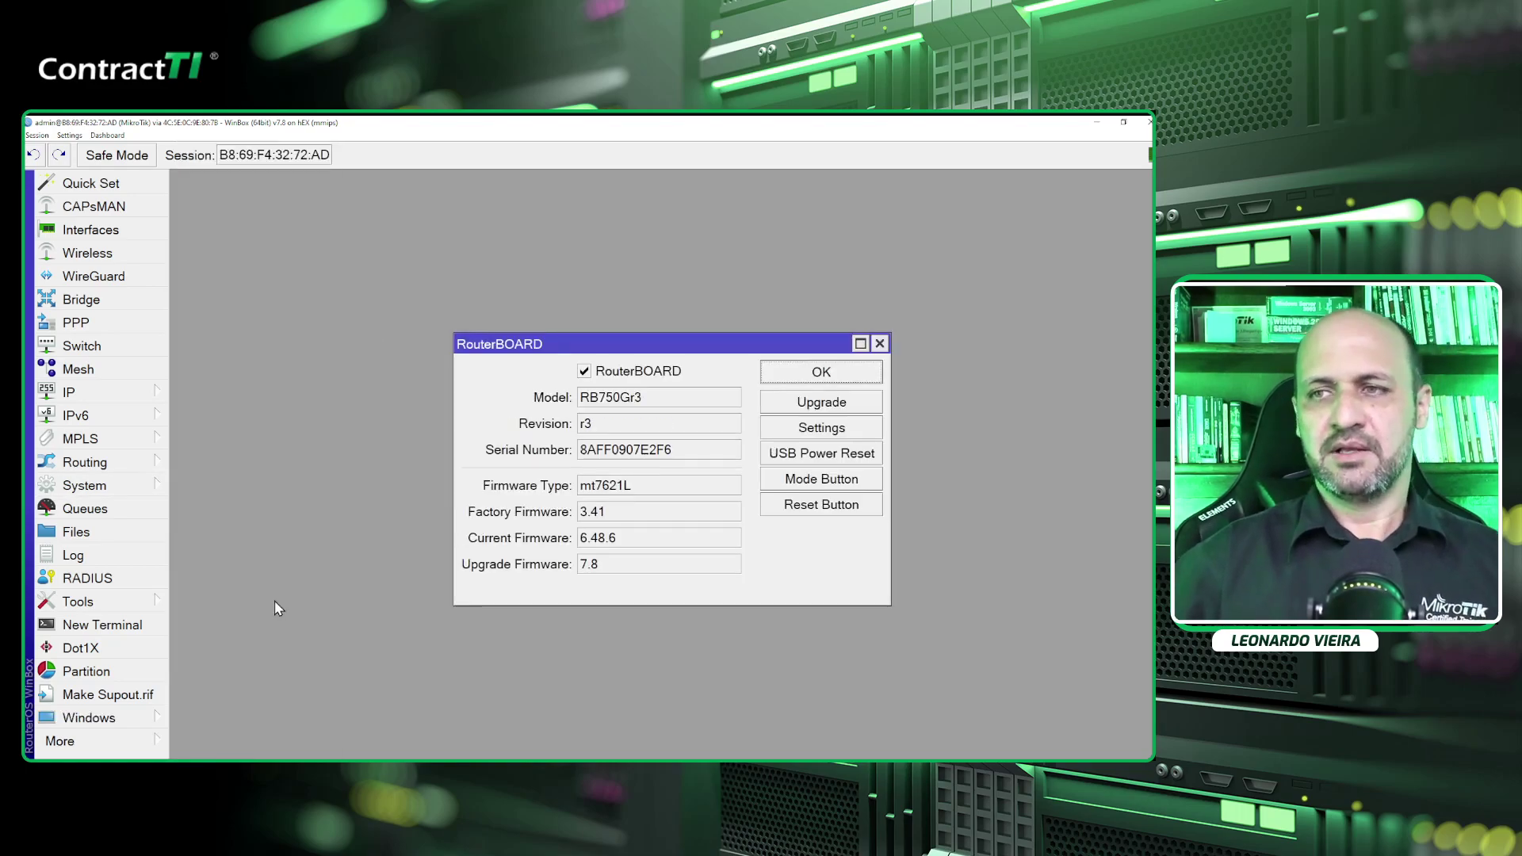
{"action": "left_click_drag", "start_coordinate": [596, 355], "coordinate": [460, 253]}
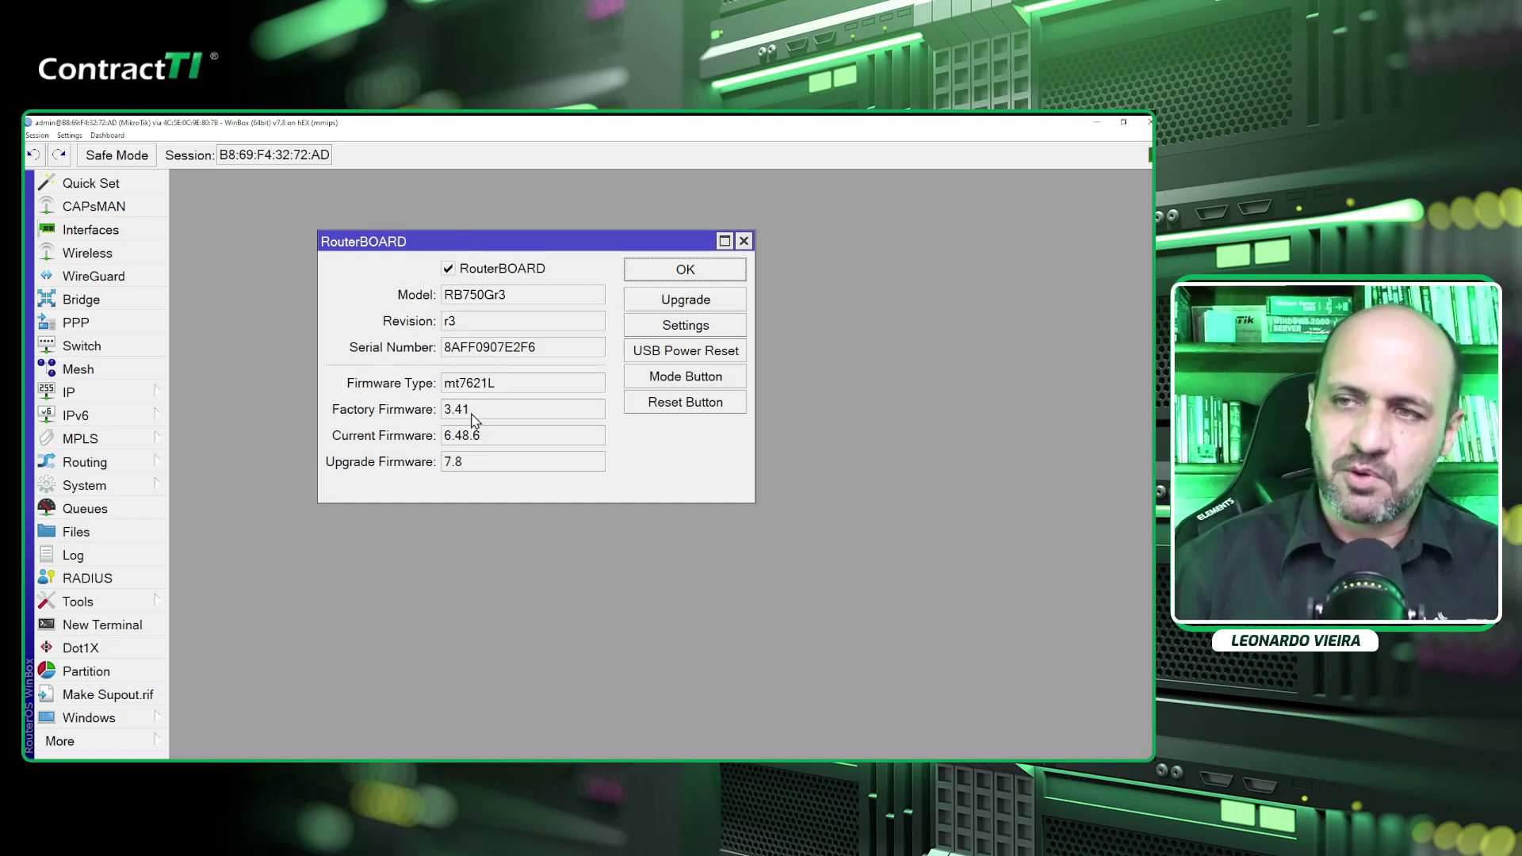
{"action": "left_click_drag", "start_coordinate": [492, 442], "coordinate": [450, 446]}
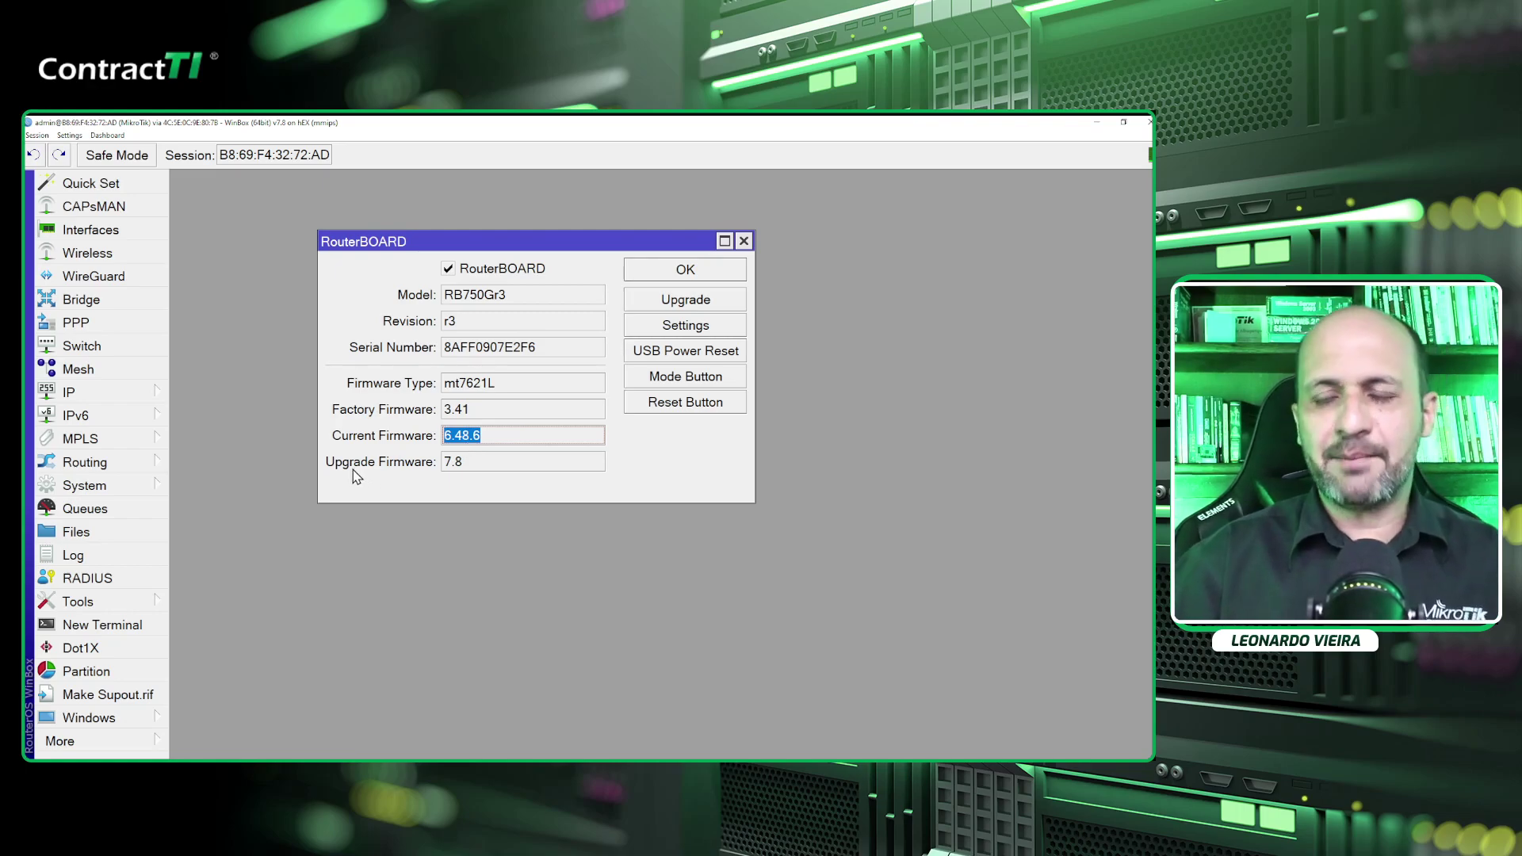
{"action": "left_click_drag", "start_coordinate": [495, 466], "coordinate": [431, 471]}
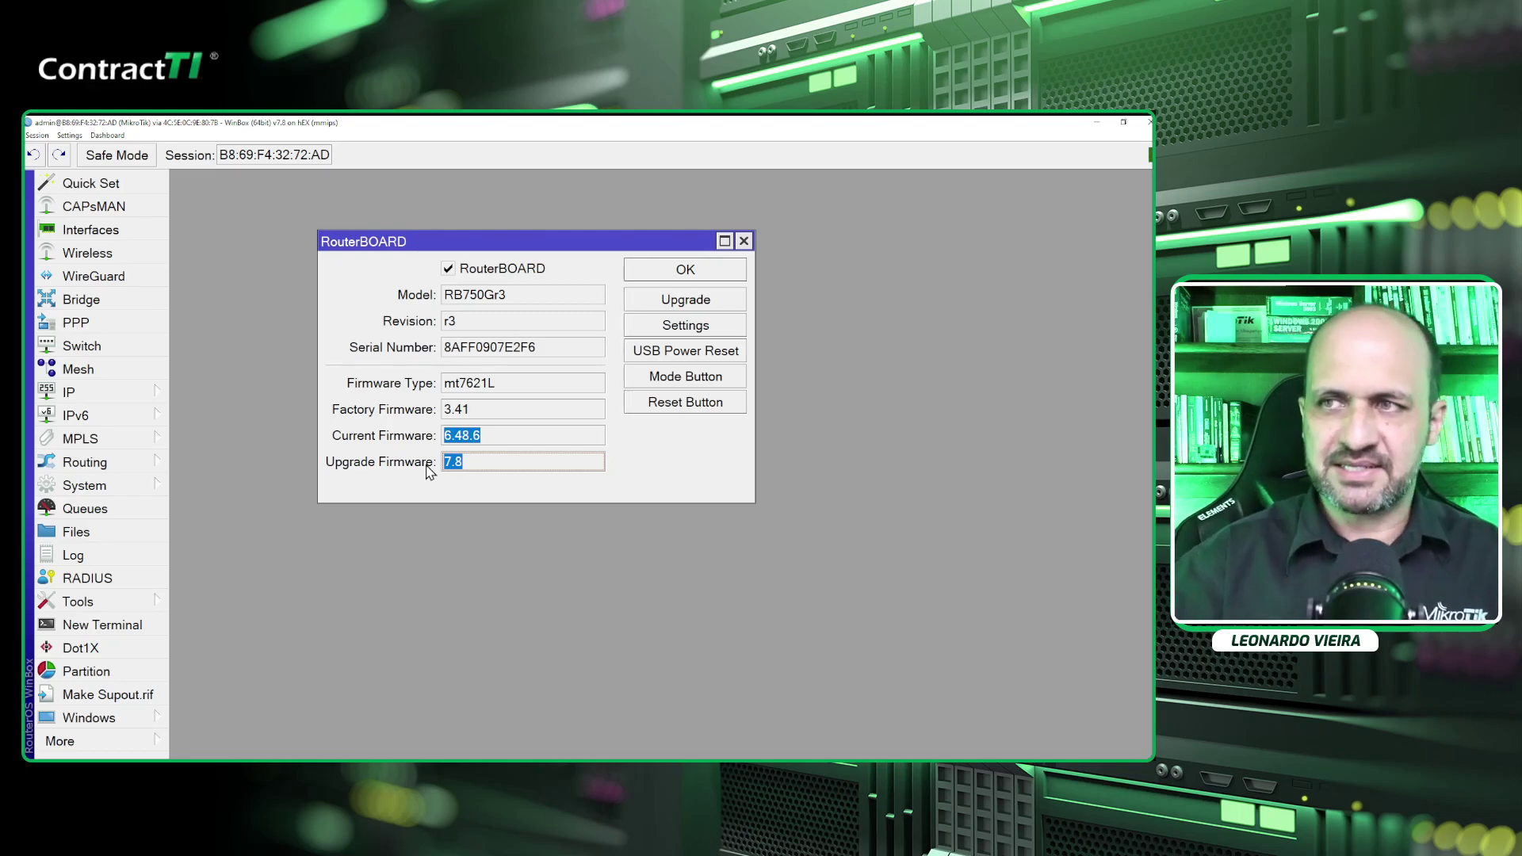
{"action": "left_click", "coordinate": [723, 305]}
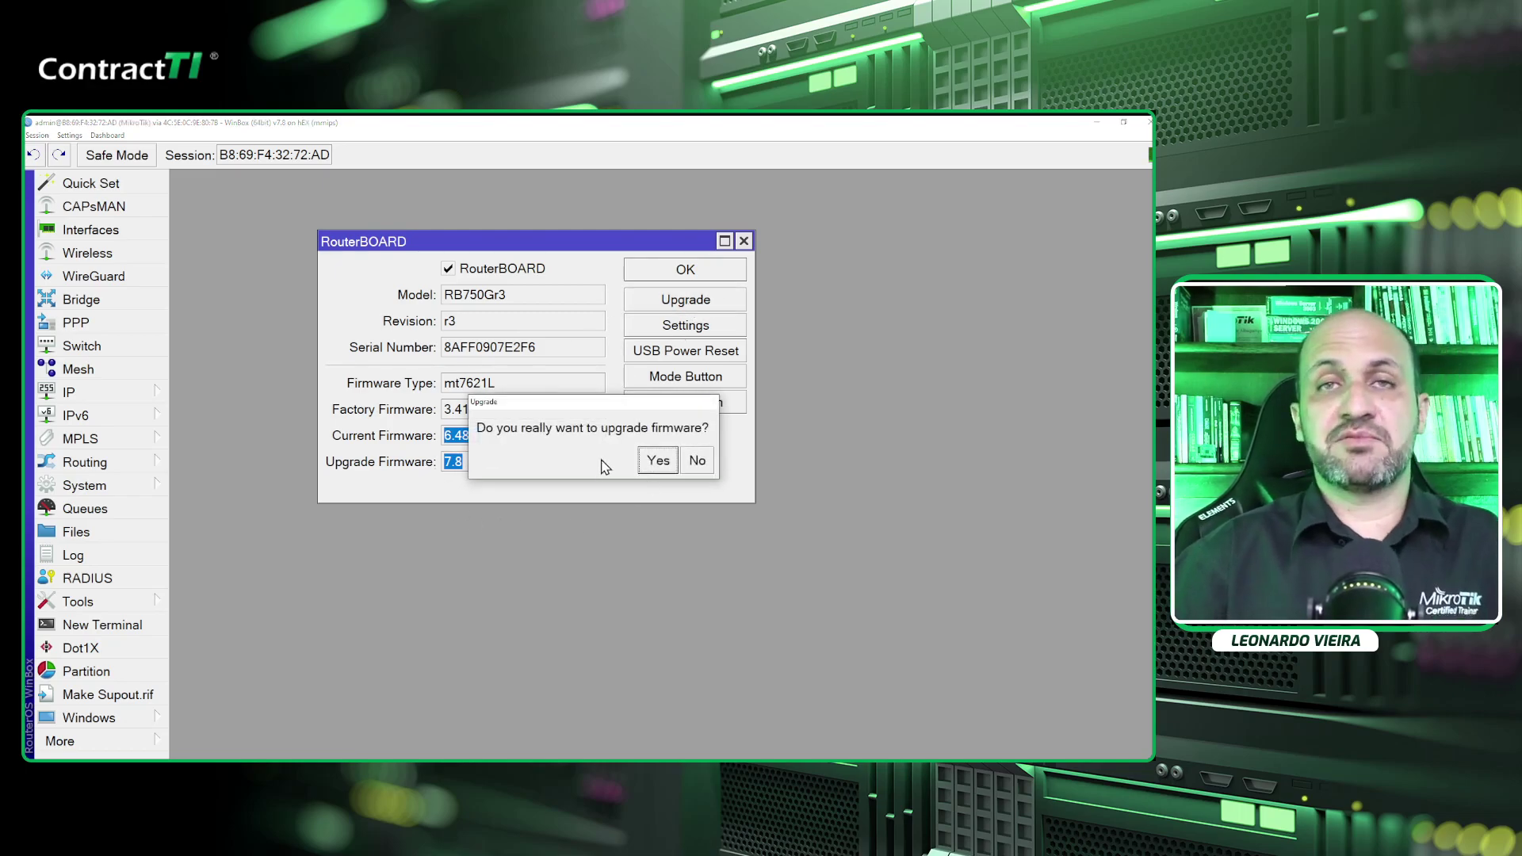
{"action": "left_click", "coordinate": [657, 463]}
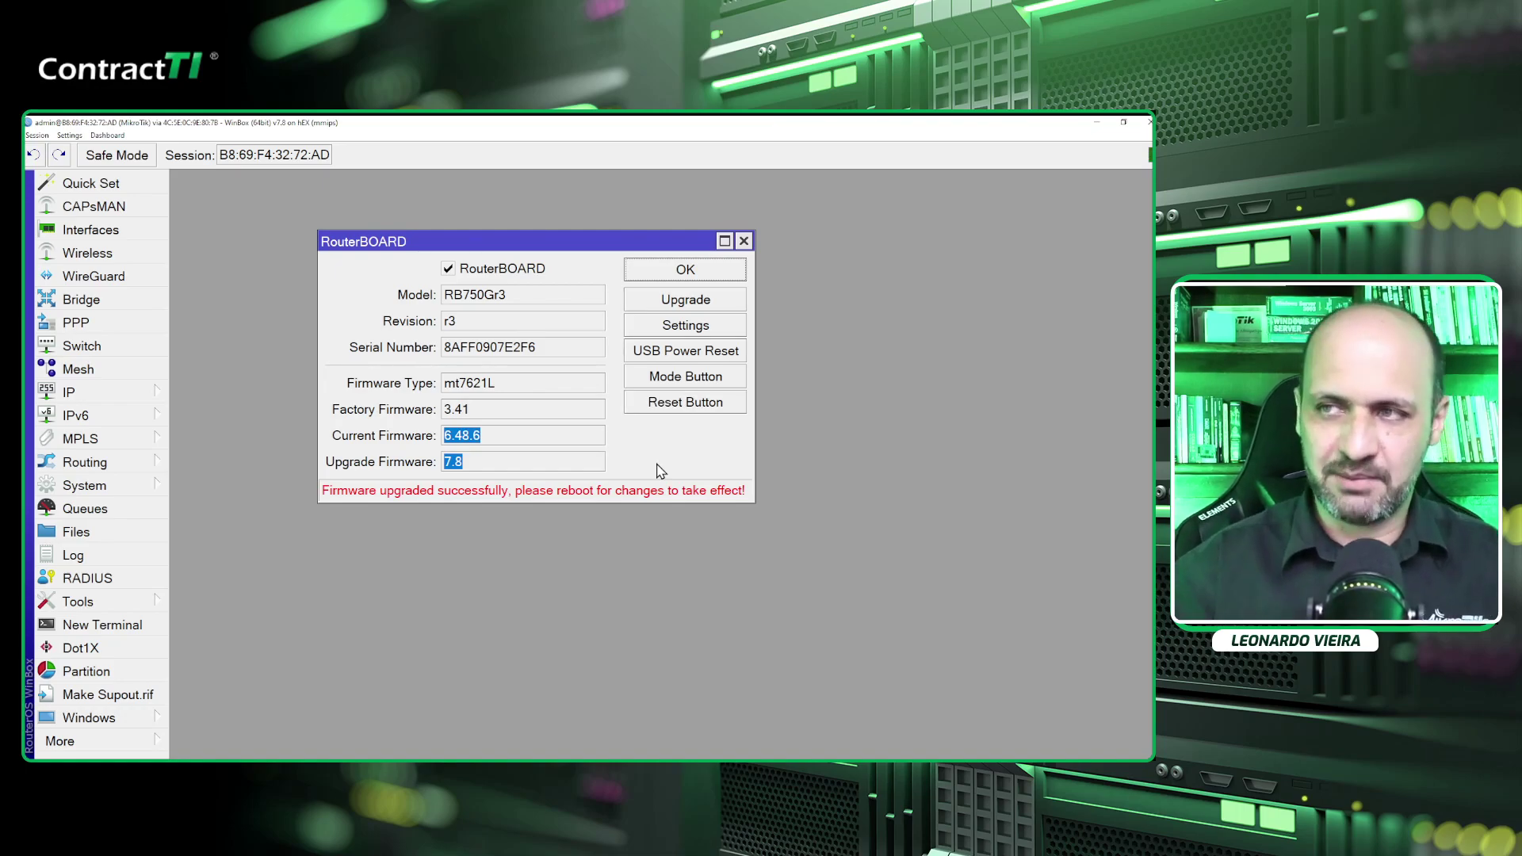
Close the RouterBOARD window and reboot the router to apply firmware 7.8.
{"action": "key", "text": "Escape"}
{"action": "left_click", "coordinate": [139, 484]}
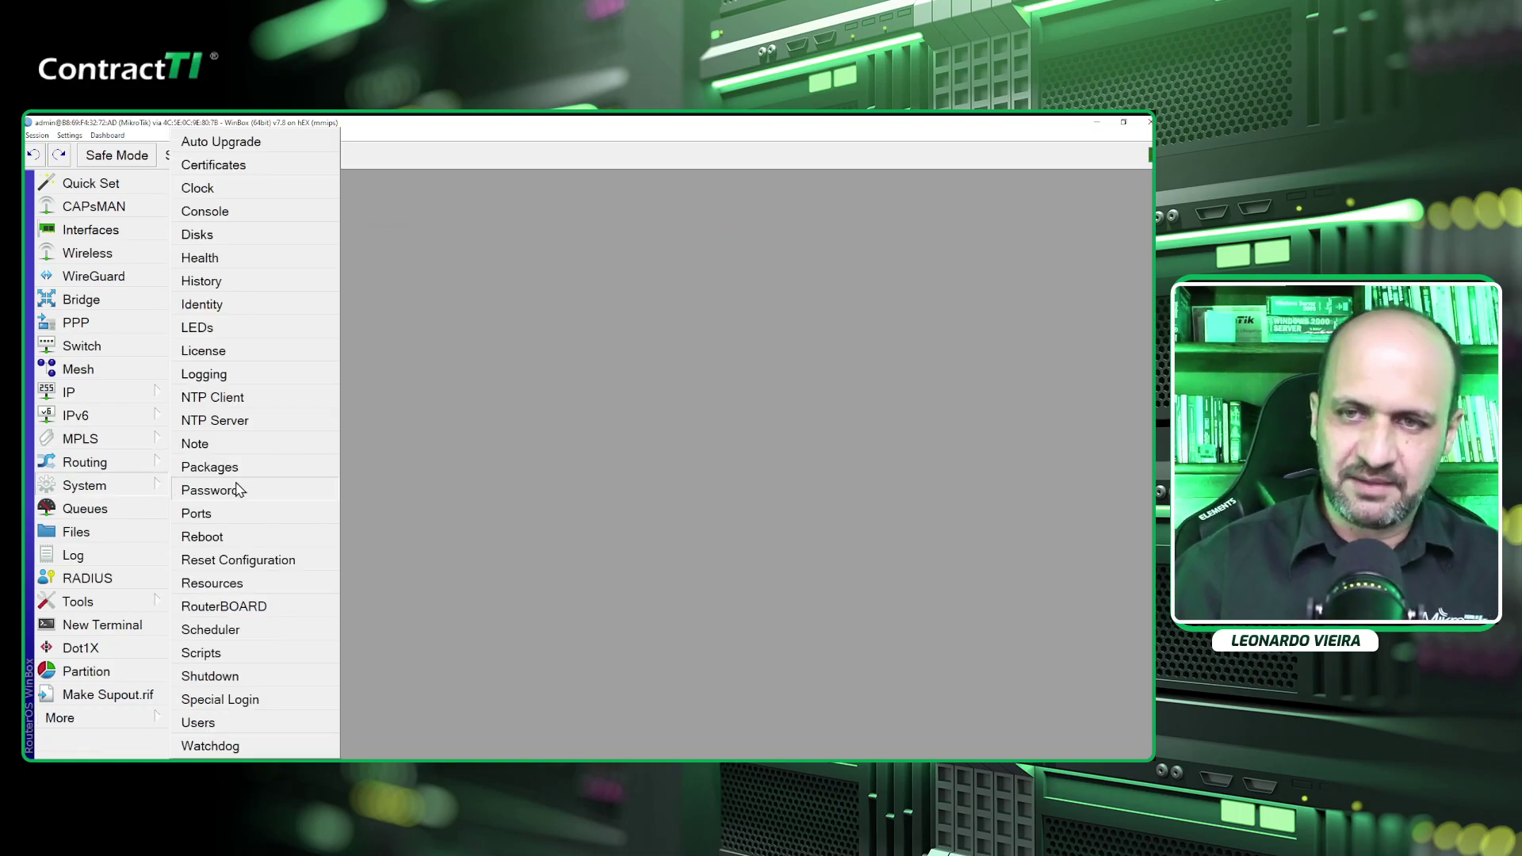
{"action": "left_click", "coordinate": [239, 537]}
{"action": "left_click", "coordinate": [639, 464]}
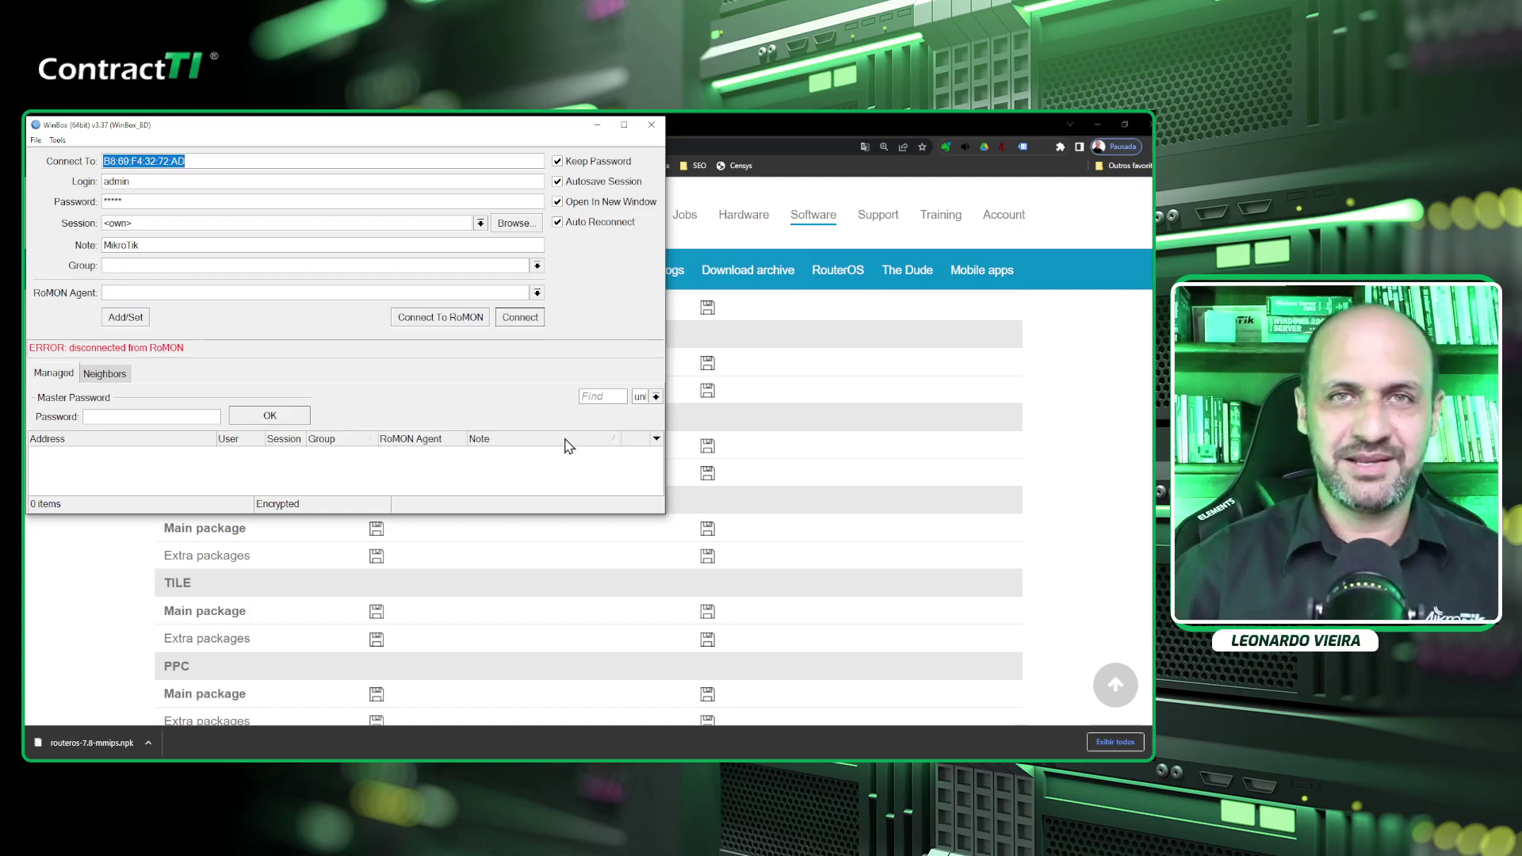
Fill in CASA-Borda from the Neighbors list and enter its login name and password.
{"action": "left_click", "coordinate": [111, 377]}
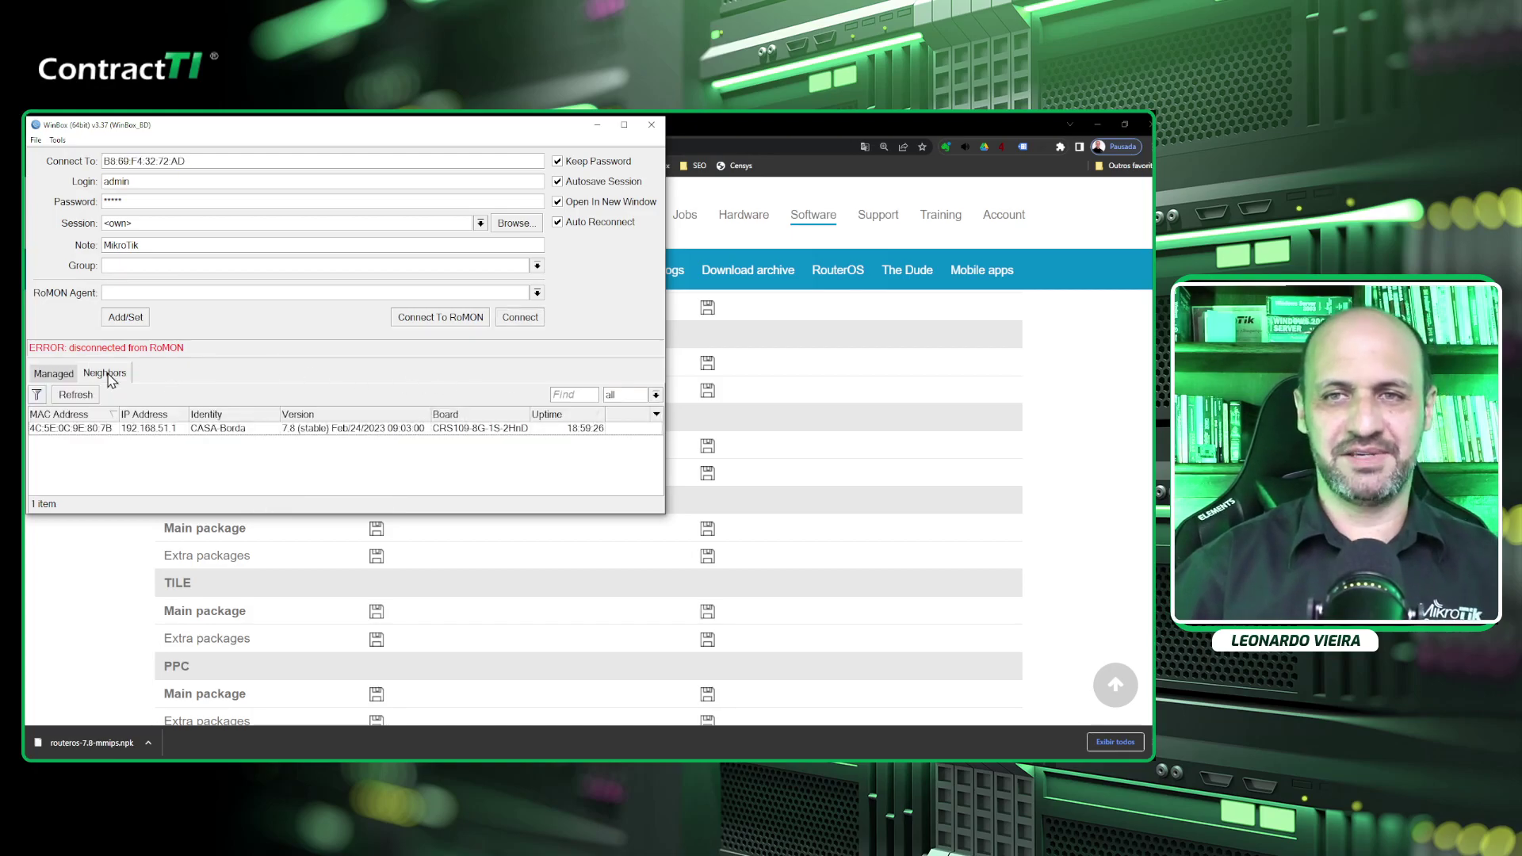
{"action": "double_click", "coordinate": [92, 429]}
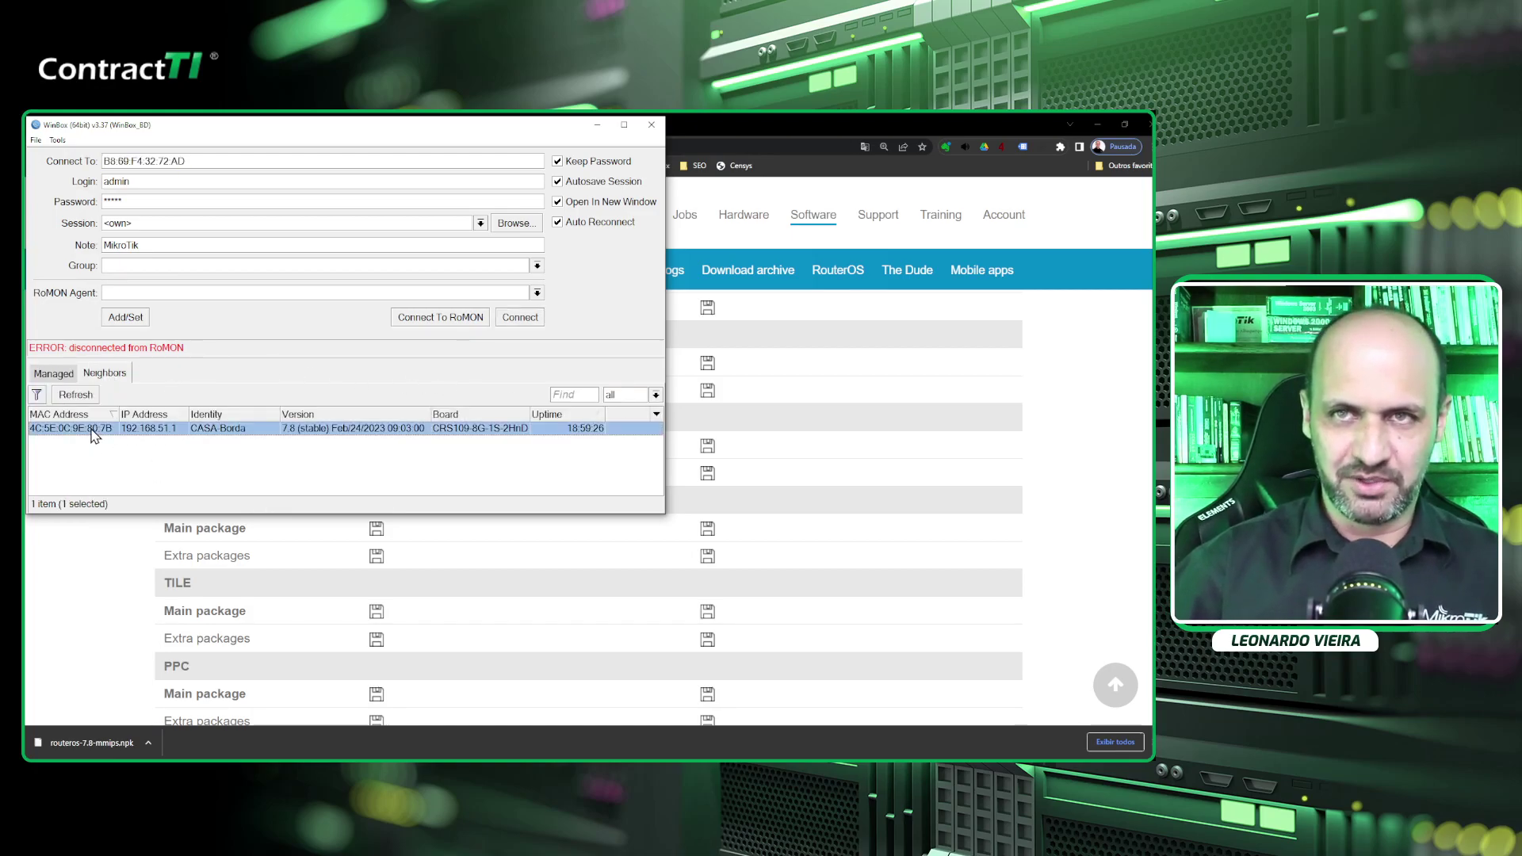
{"action": "type", "text": "leomikrotik"}
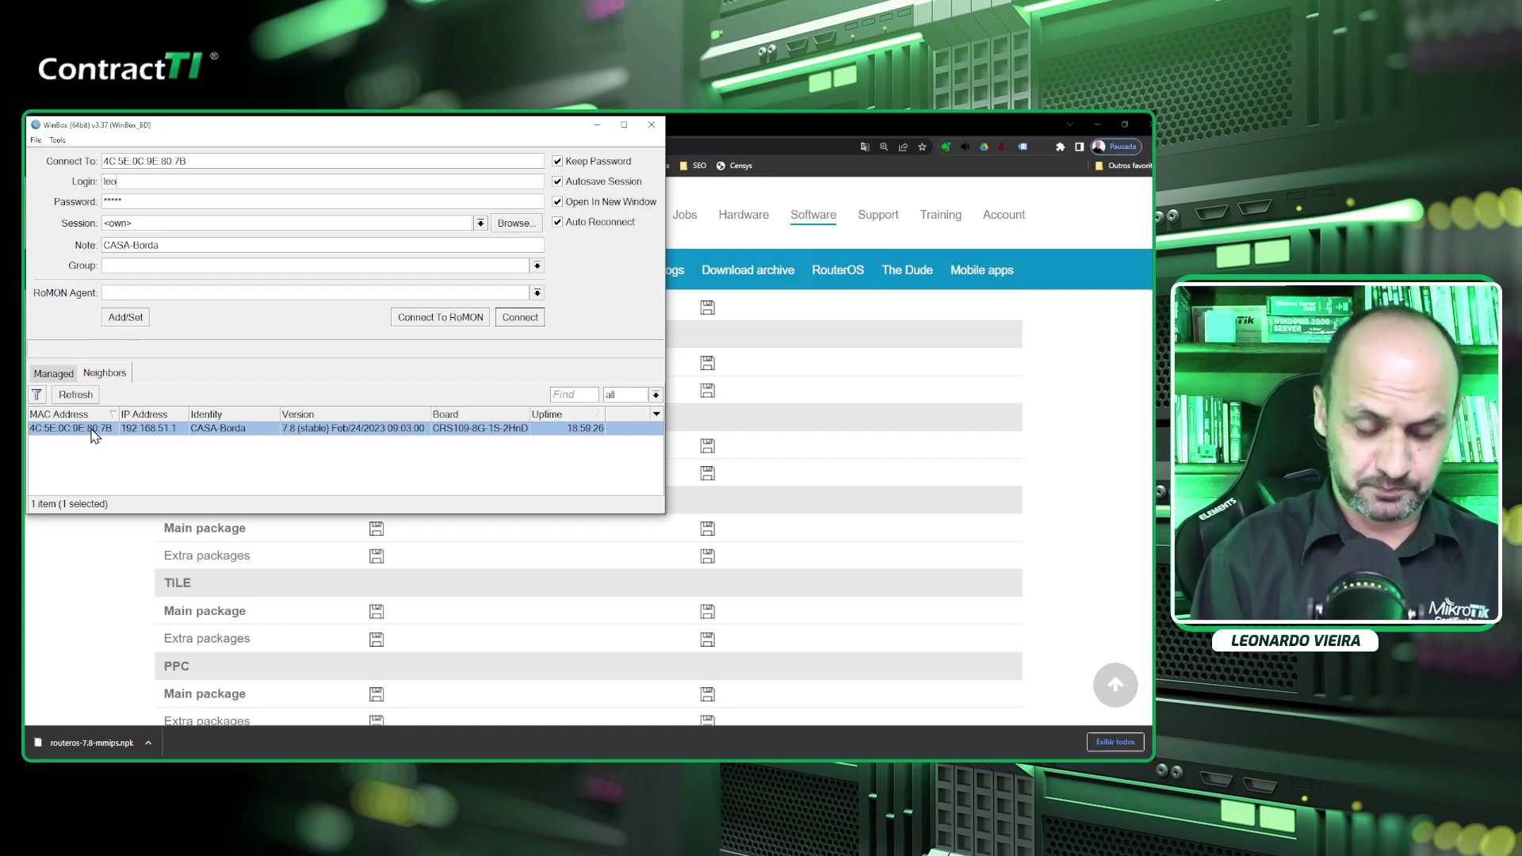
{"action": "key", "text": "Tab"}
{"action": "type", "text": "**"}
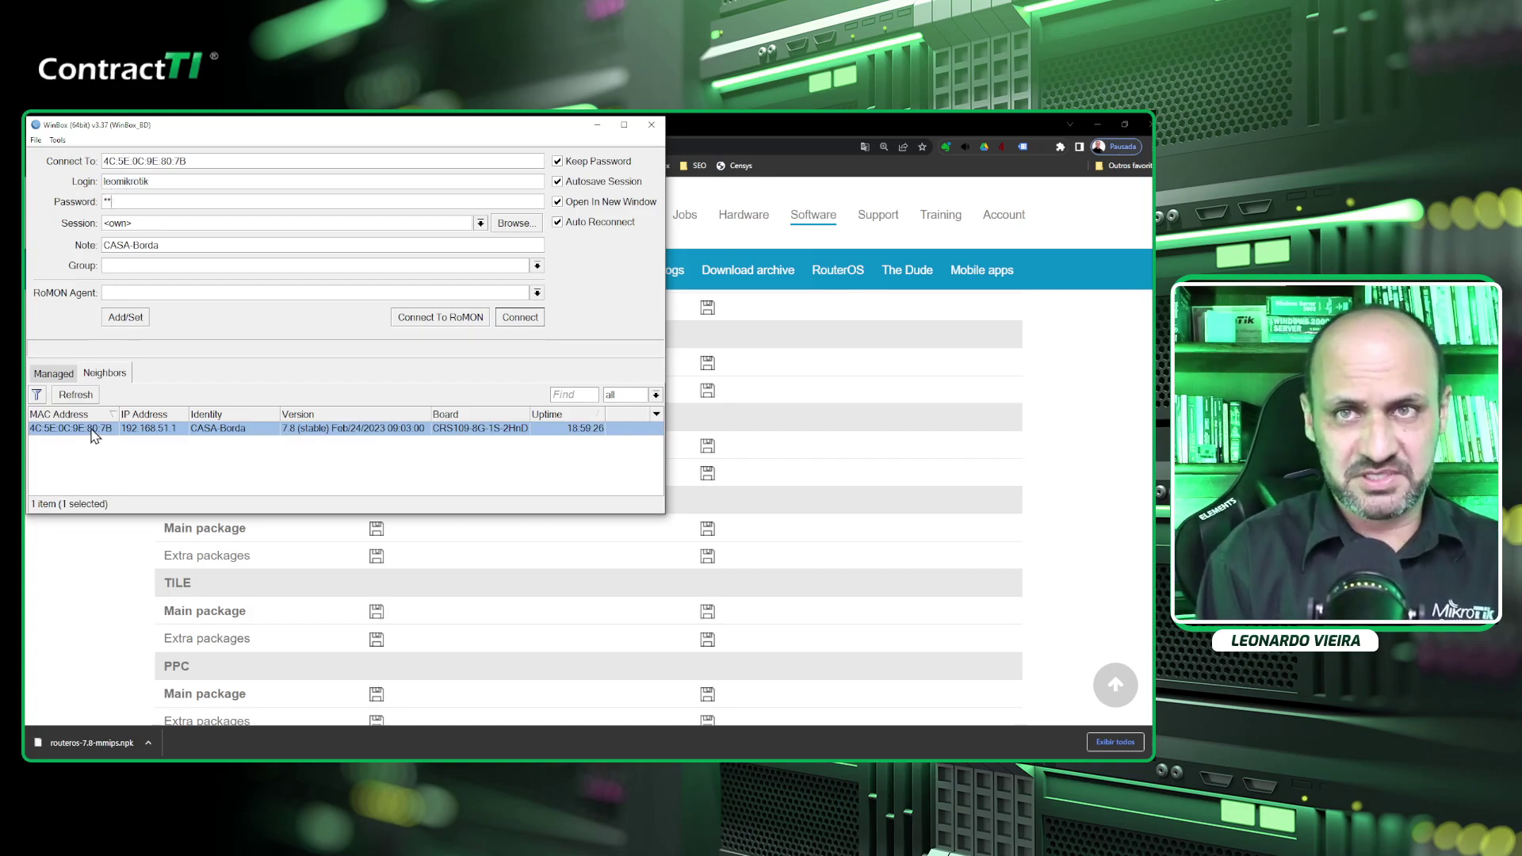
{"action": "type", "text": "*****"}
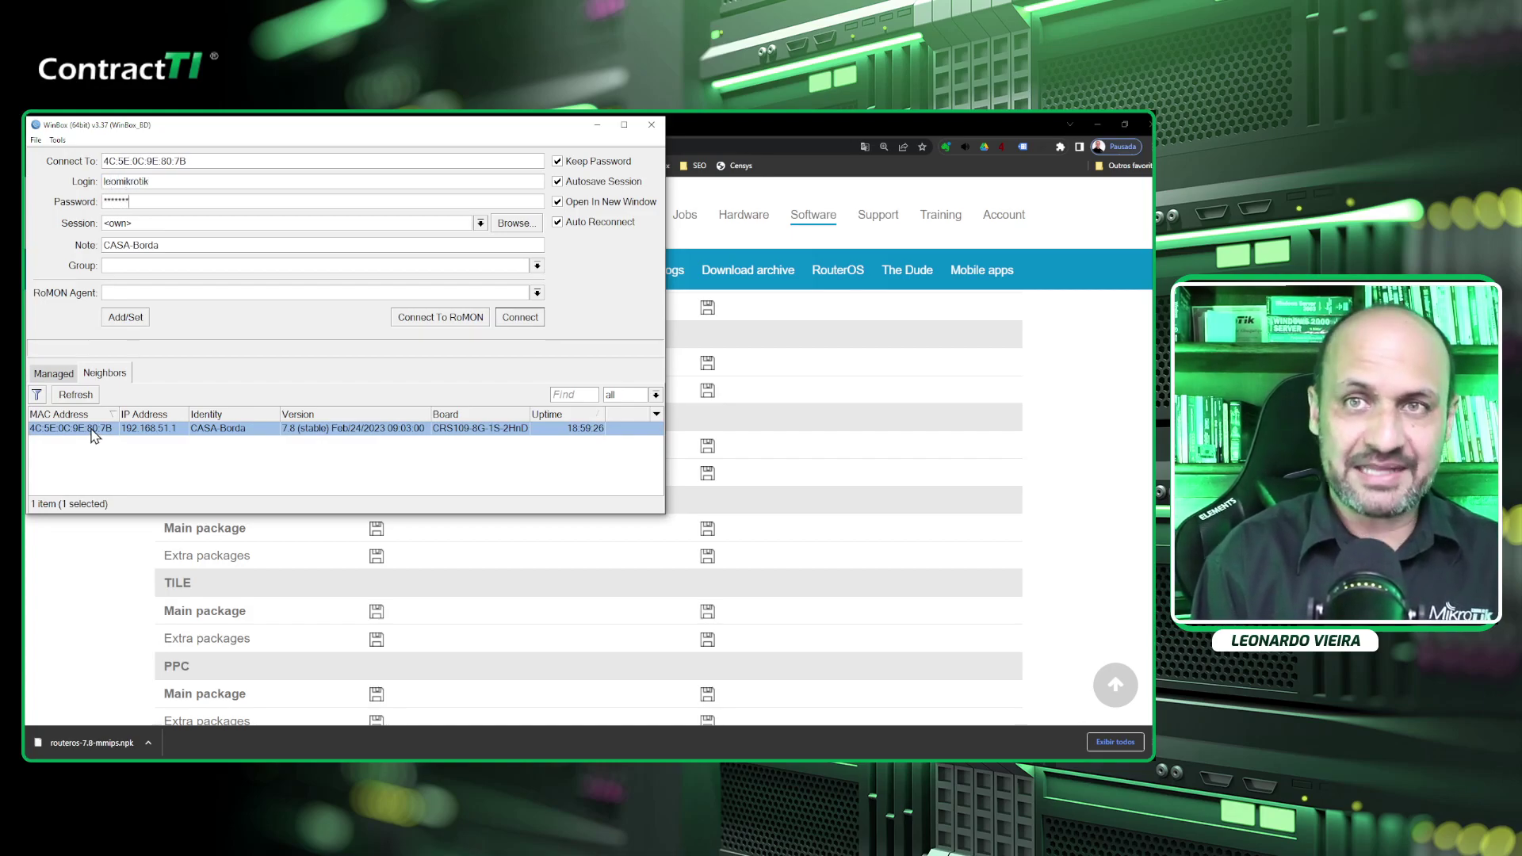
Connect via RoMON to the RB750Gr3 at B8:69:F4:32:72:AD, logging in as admin.
{"action": "left_click", "coordinate": [465, 318]}
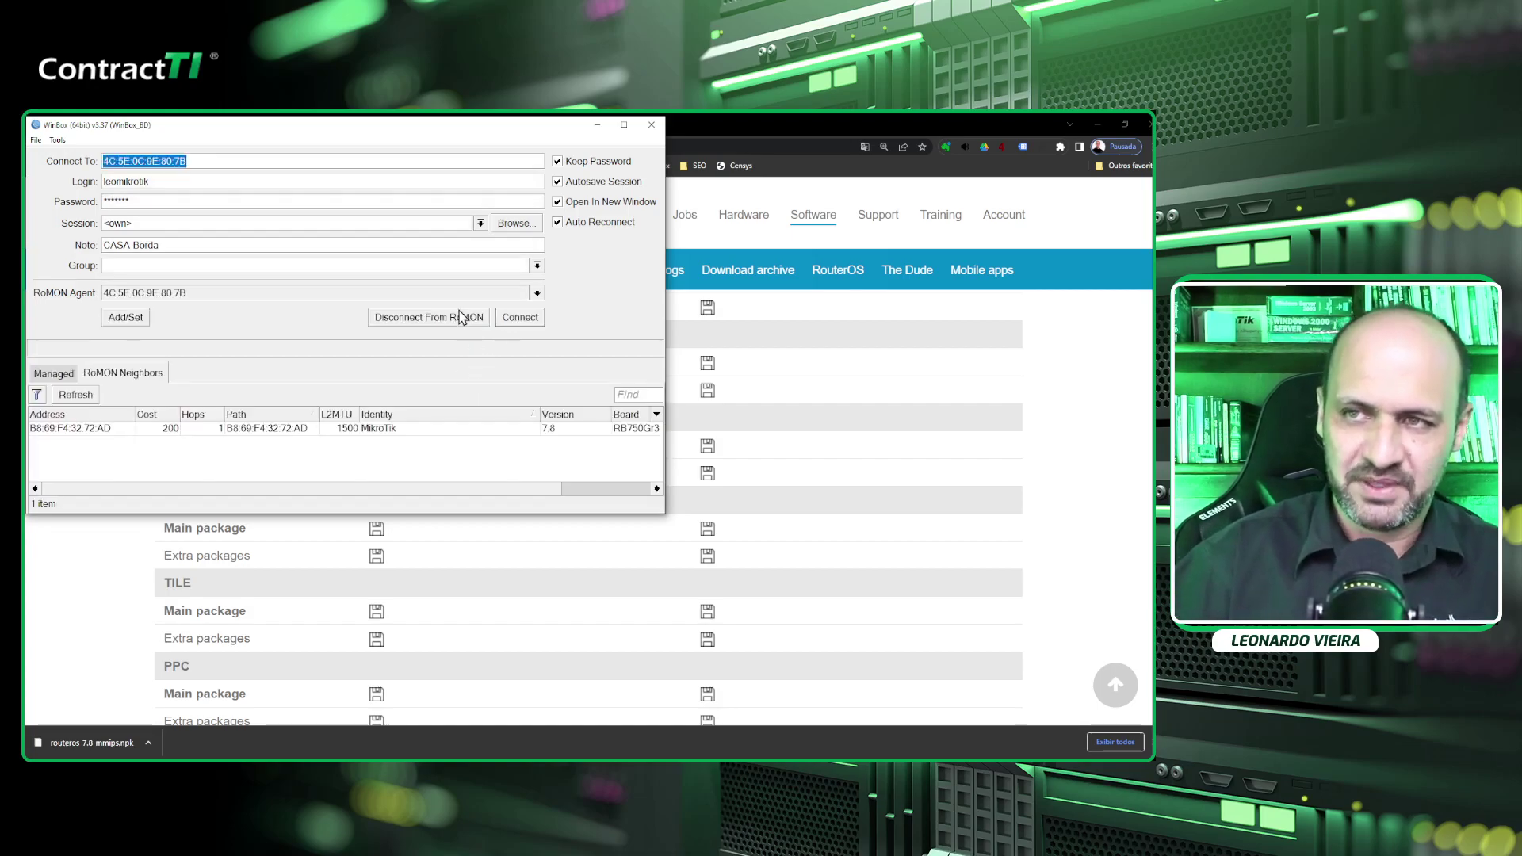
{"action": "left_click", "coordinate": [264, 429]}
{"action": "type", "text": "admin"}
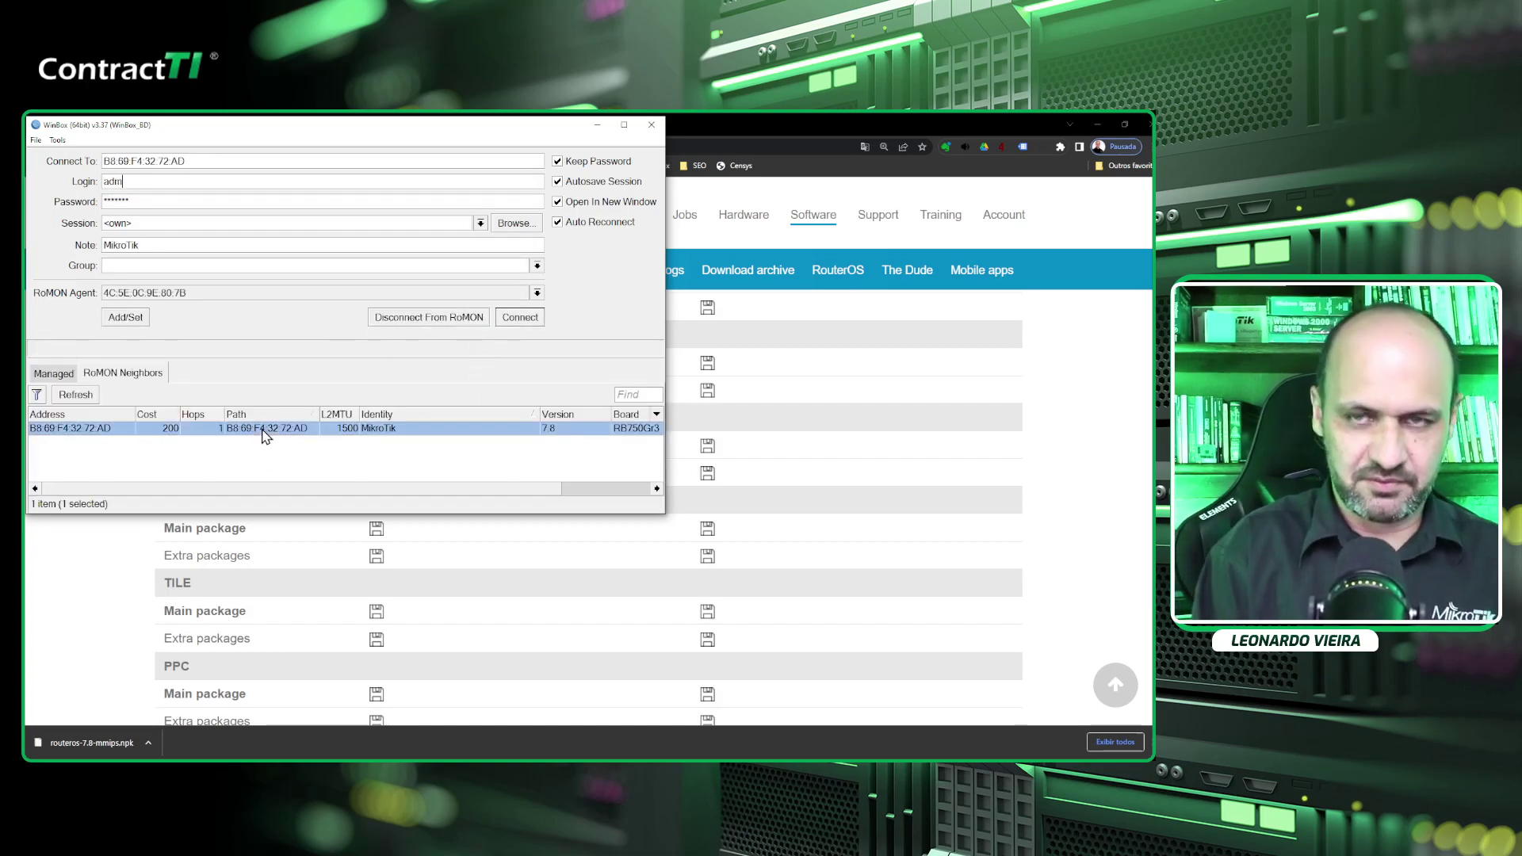
{"action": "key", "text": "Tab"}
{"action": "type", "text": "****"}
{"action": "key", "text": "Return"}
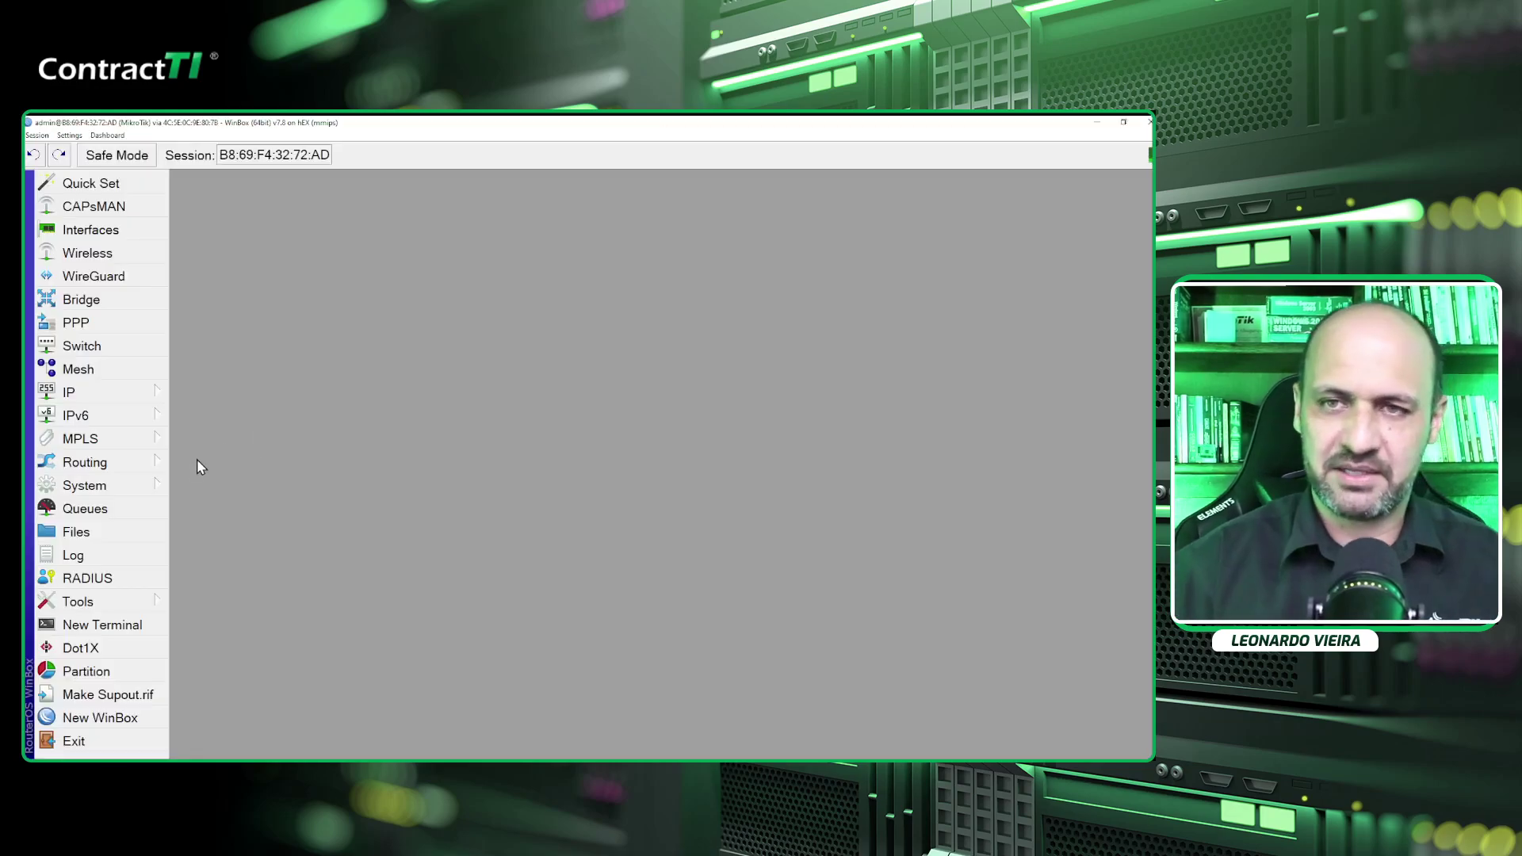
{"action": "left_click", "coordinate": [127, 487]}
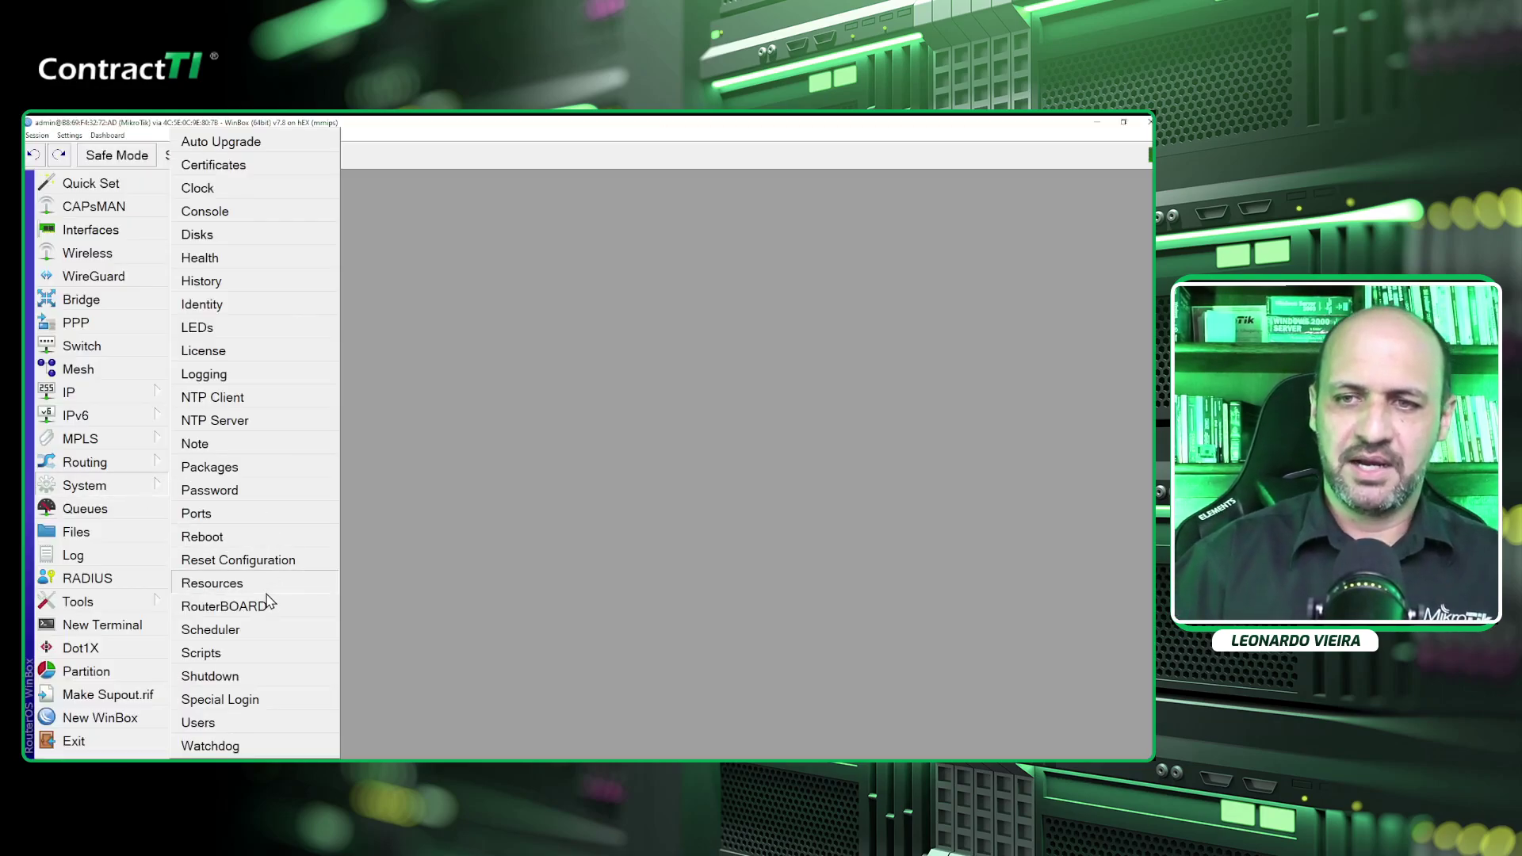
{"action": "left_click", "coordinate": [230, 606]}
{"action": "left_click_drag", "start_coordinate": [474, 441], "coordinate": [409, 448]}
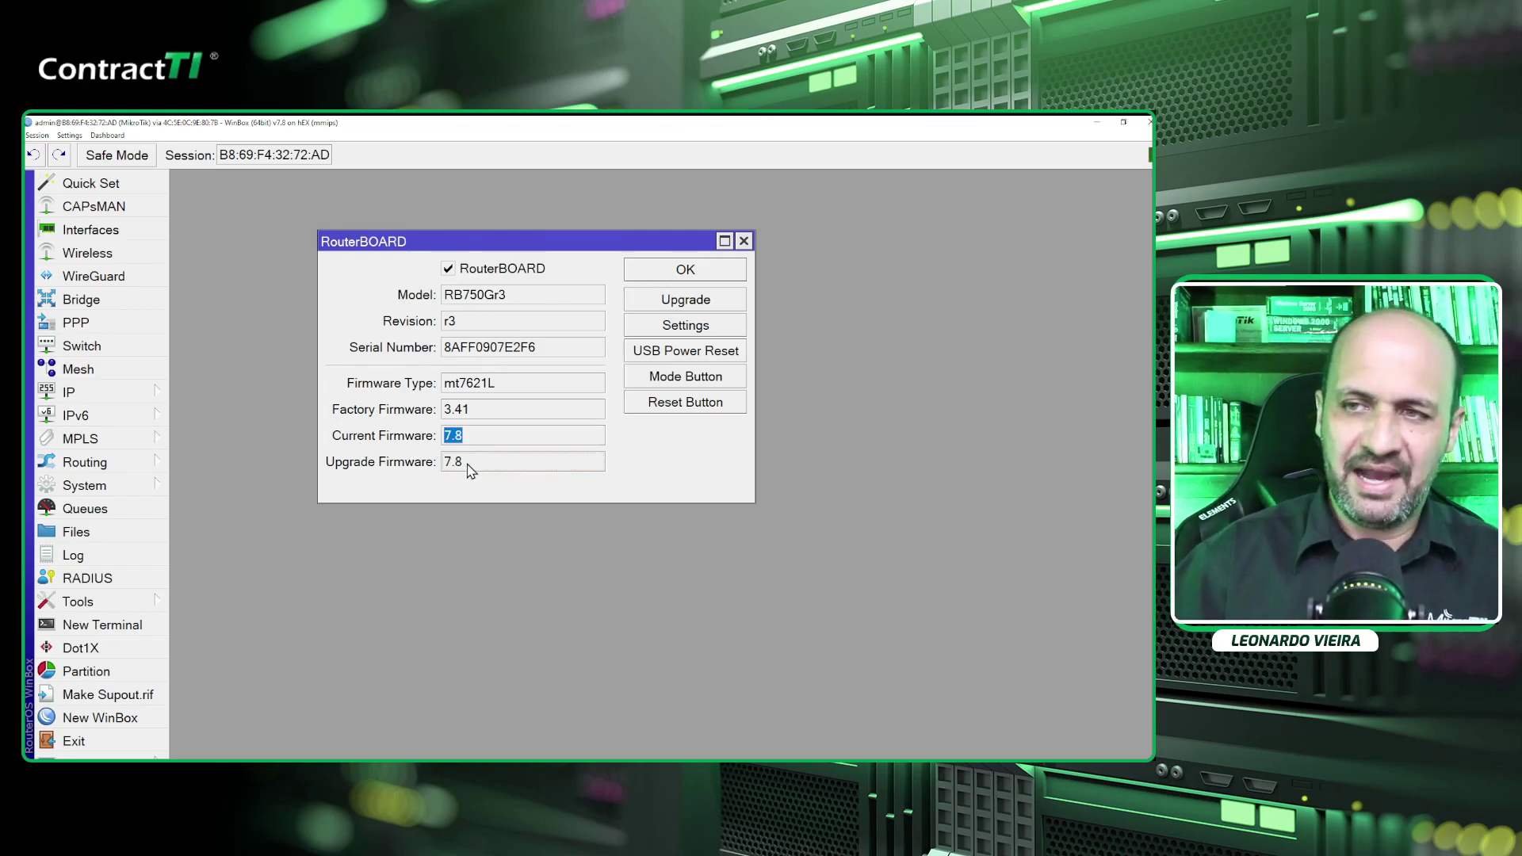
{"action": "left_click_drag", "start_coordinate": [468, 469], "coordinate": [422, 474]}
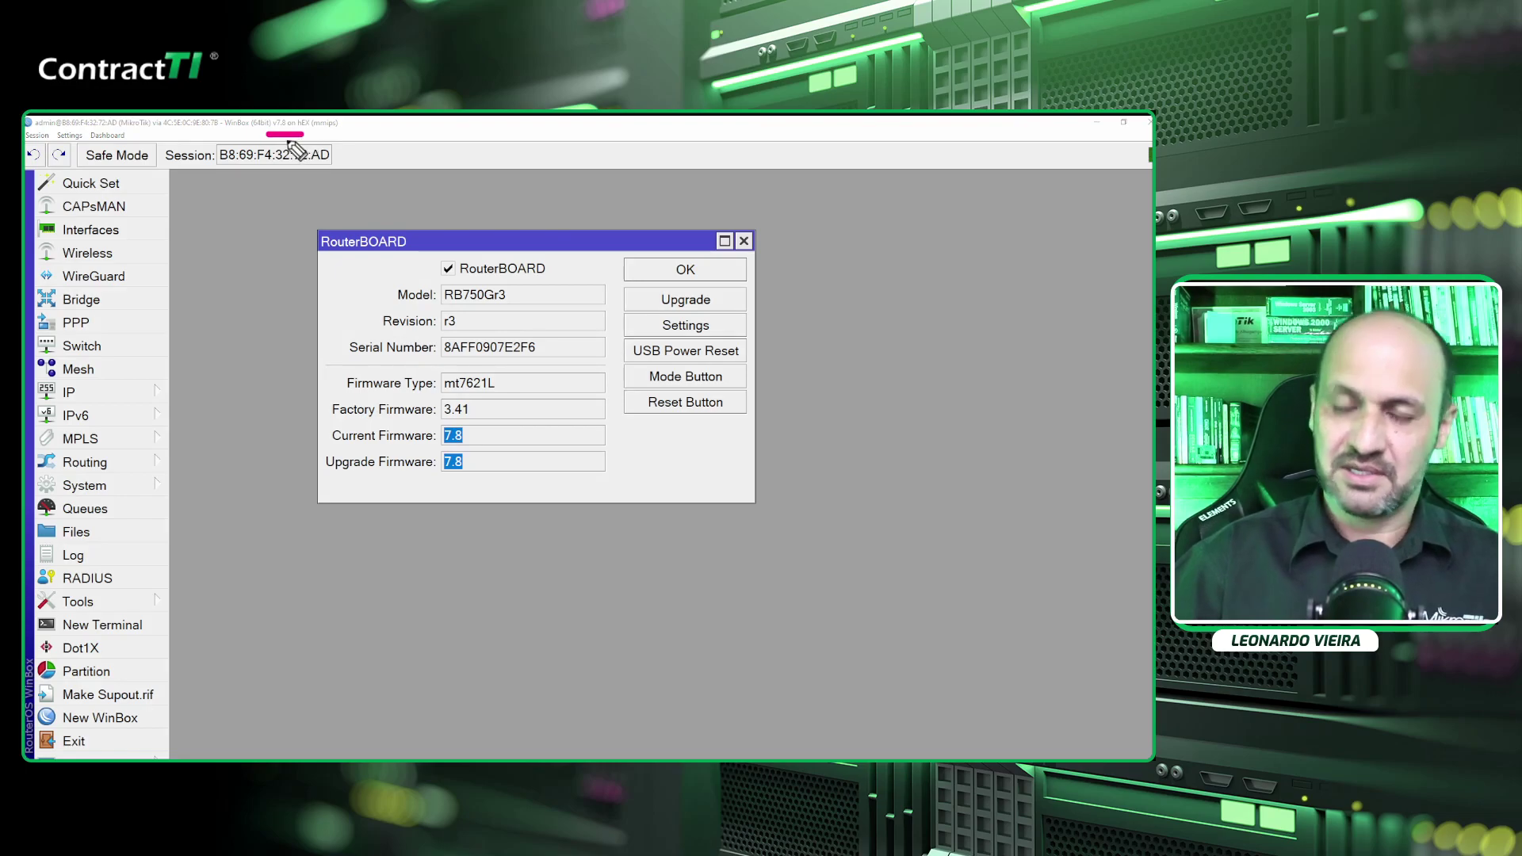
{"action": "mouse_move", "coordinate": [287, 138]}
{"action": "left_mouse_down"}
{"action": "mouse_move", "coordinate": [371, 364]}
{"action": "mouse_move", "coordinate": [426, 436]}
{"action": "mouse_move", "coordinate": [391, 444]}
{"action": "left_mouse_up"}
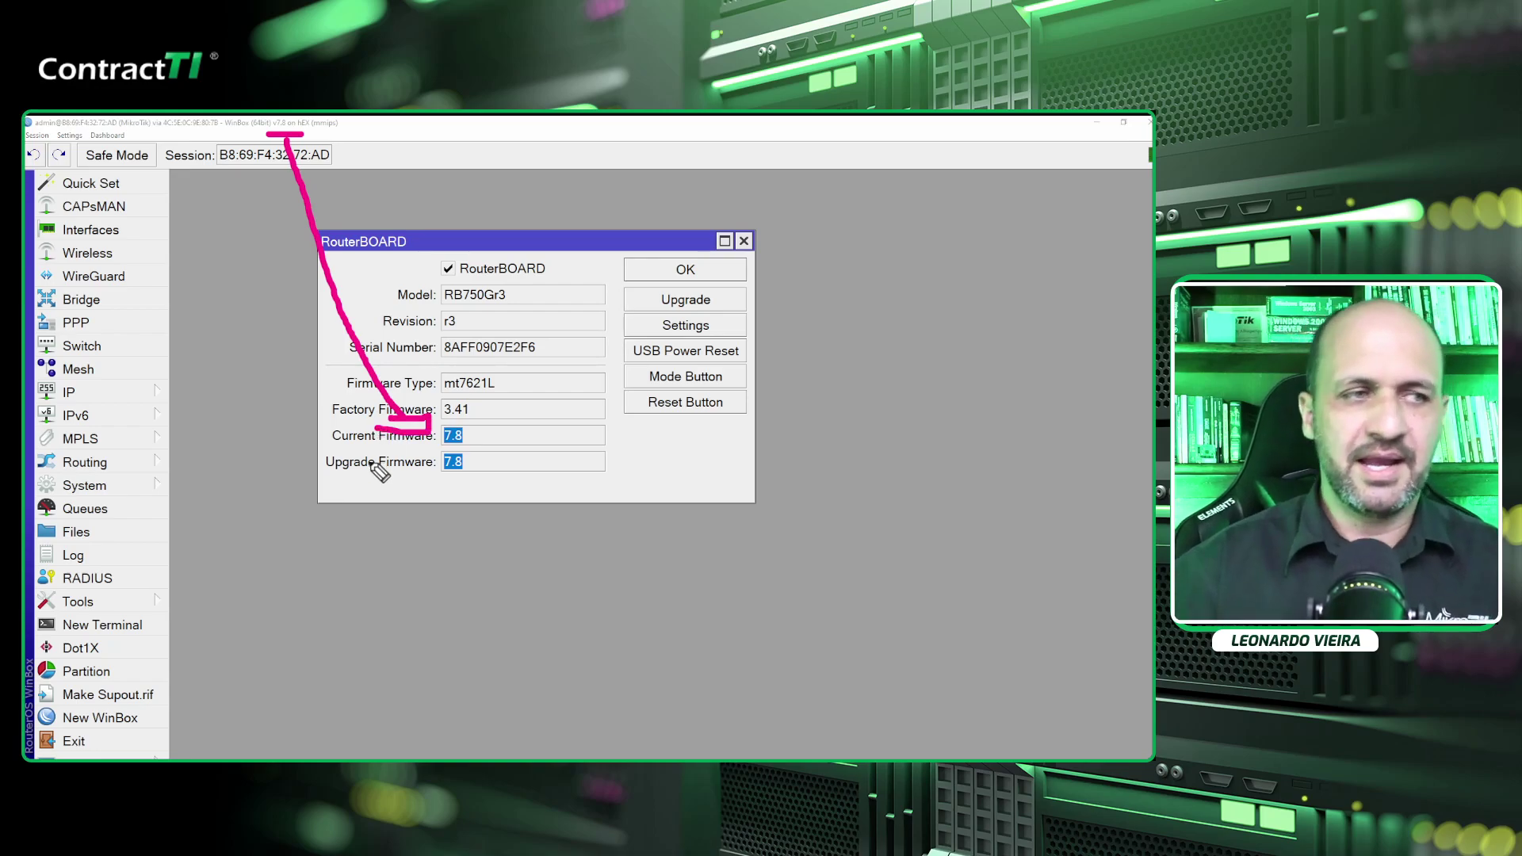
{"action": "key", "text": "Escape"}
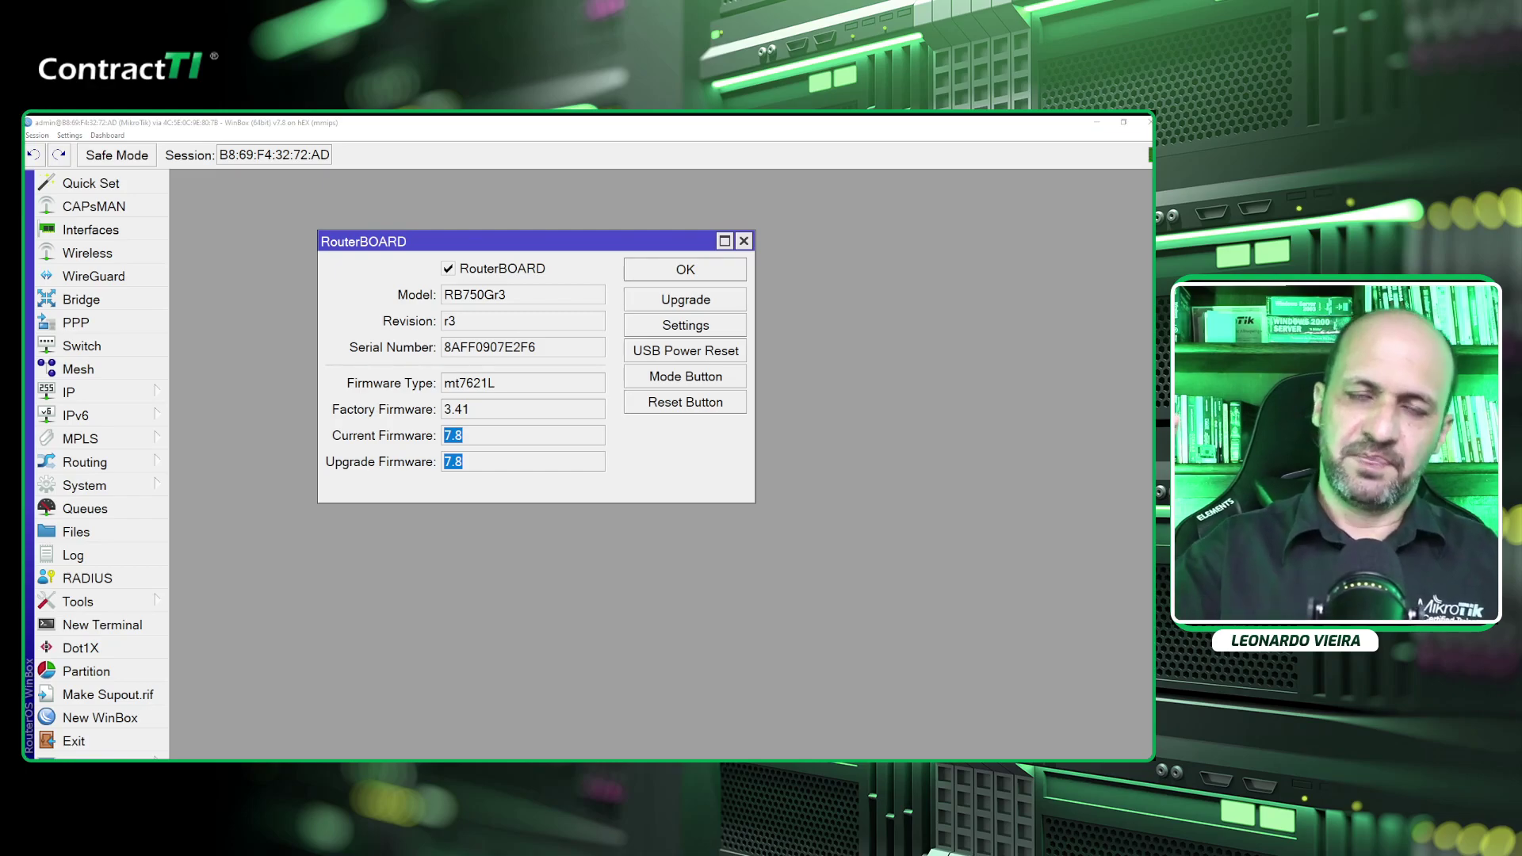
{"action": "left_click", "coordinate": [459, 248]}
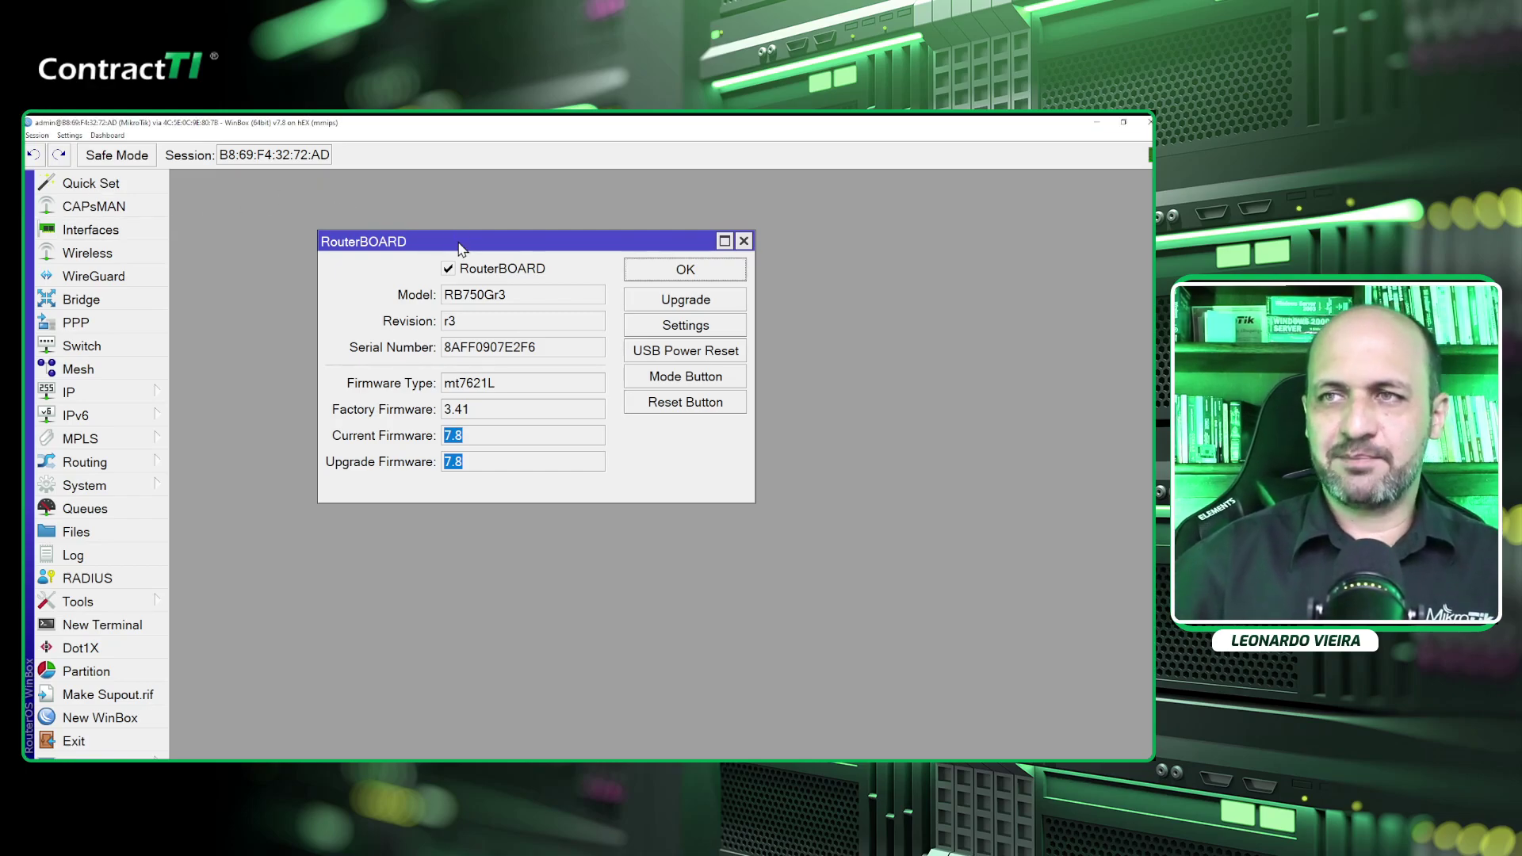
{"action": "key", "text": "Escape"}
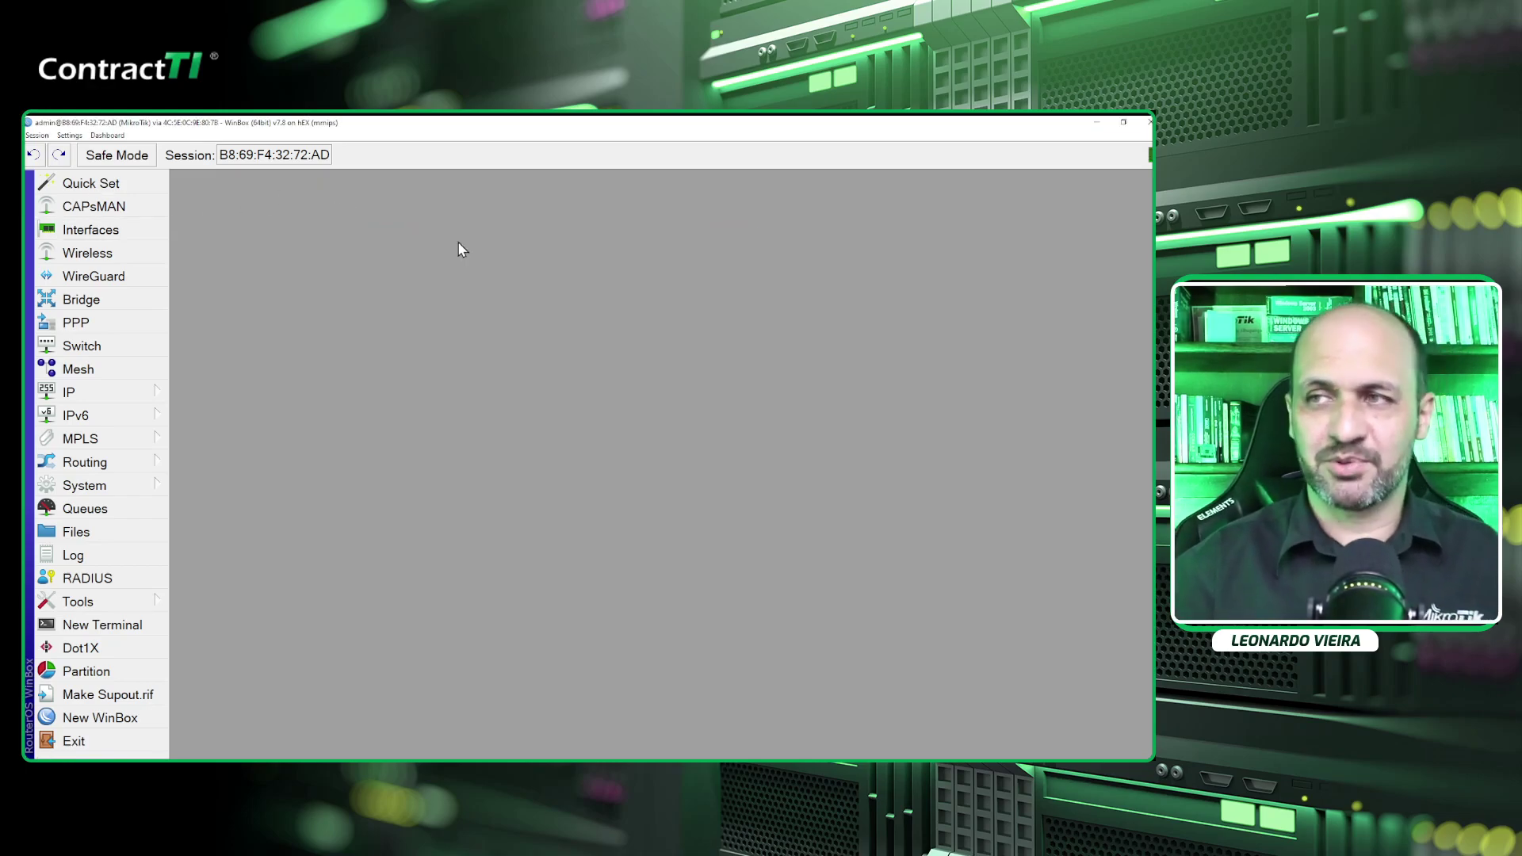